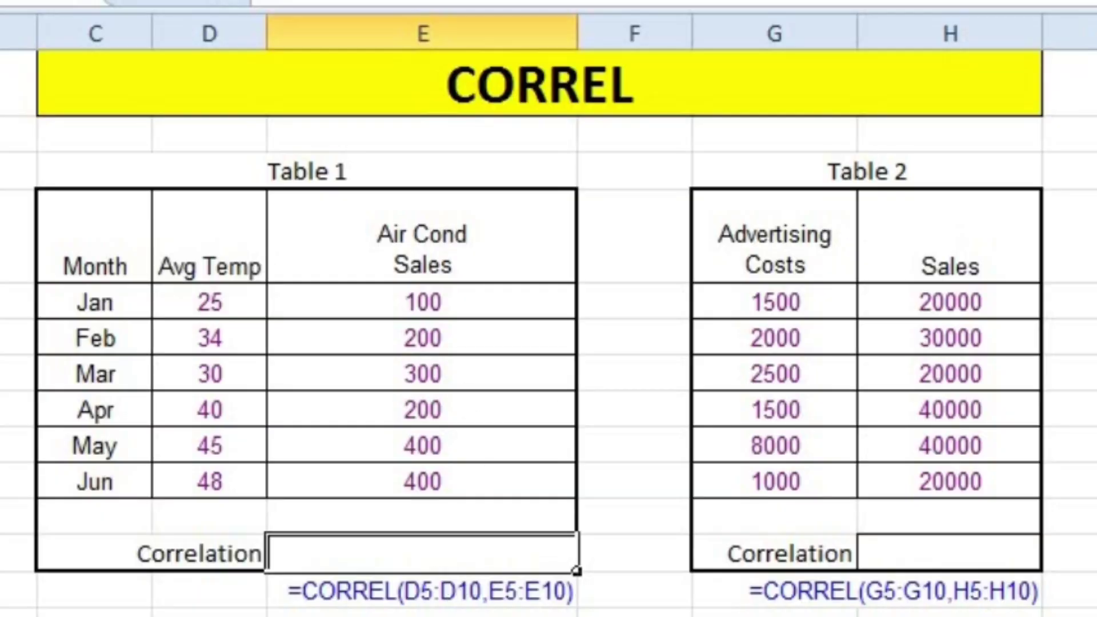
Enter =CORREL(D5:D10,E5:E10) in Table 1's Correlation cell E12, returning 0.798
text(=c)
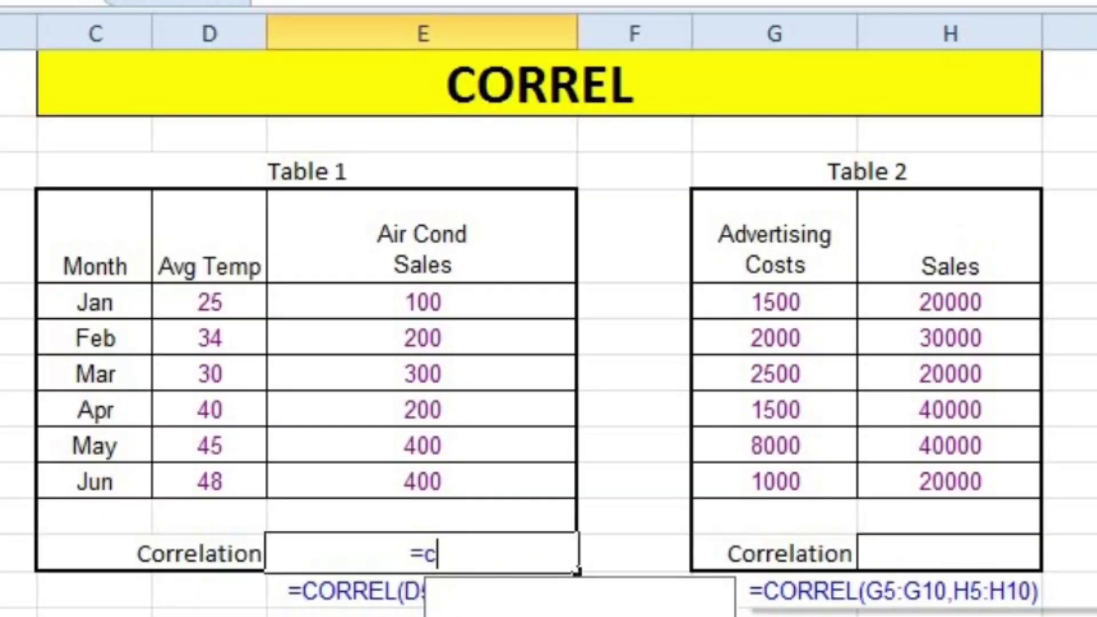
text(or)
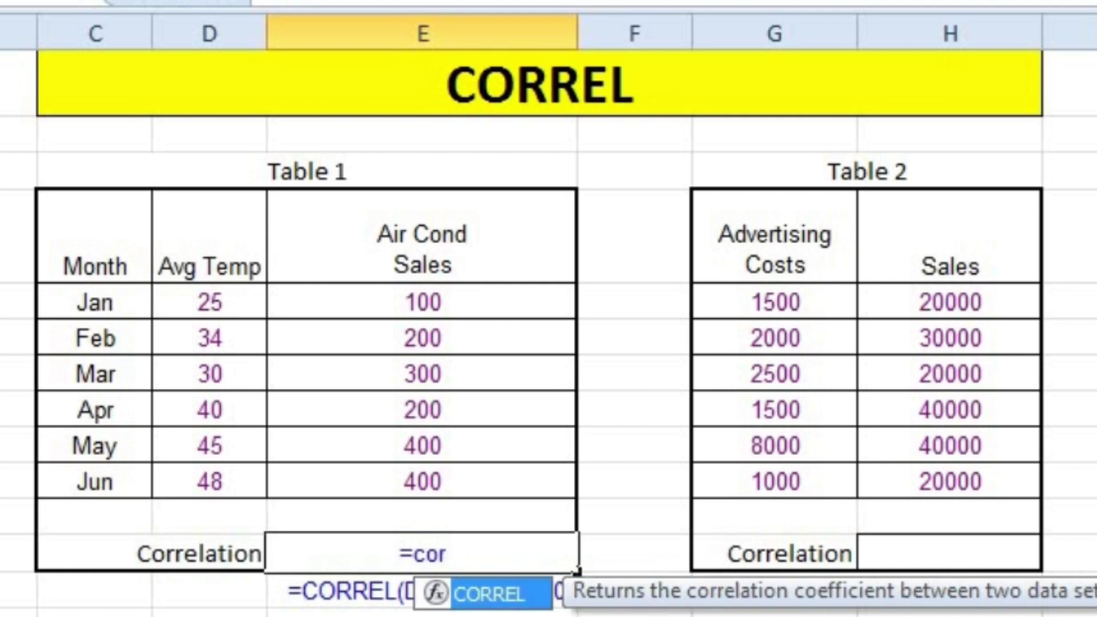
key(Tab)
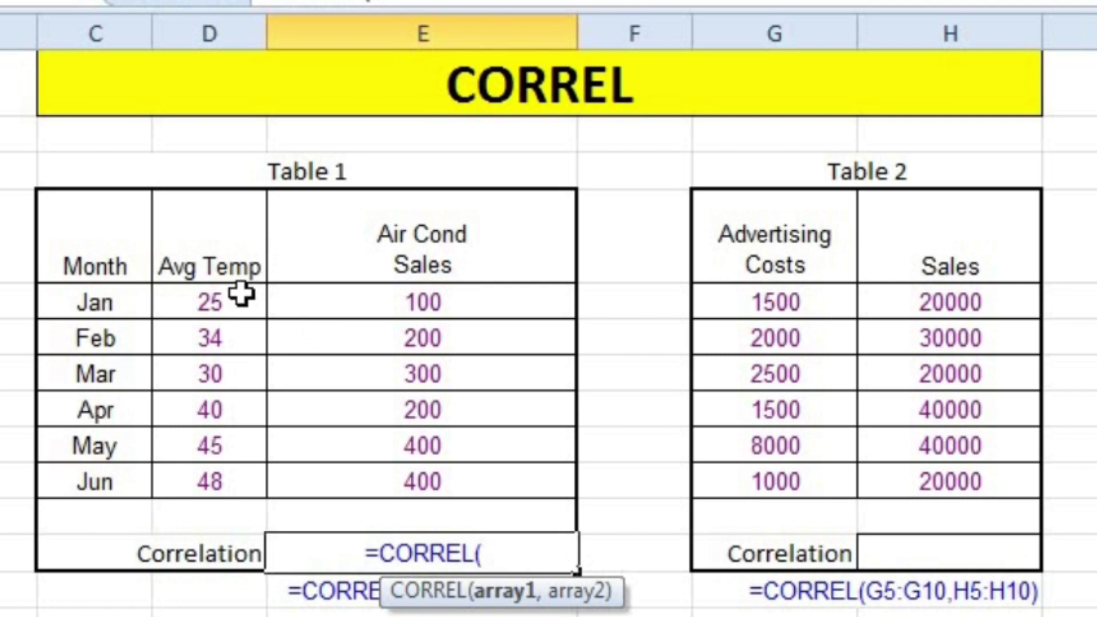
drag(238, 301, 236, 478)
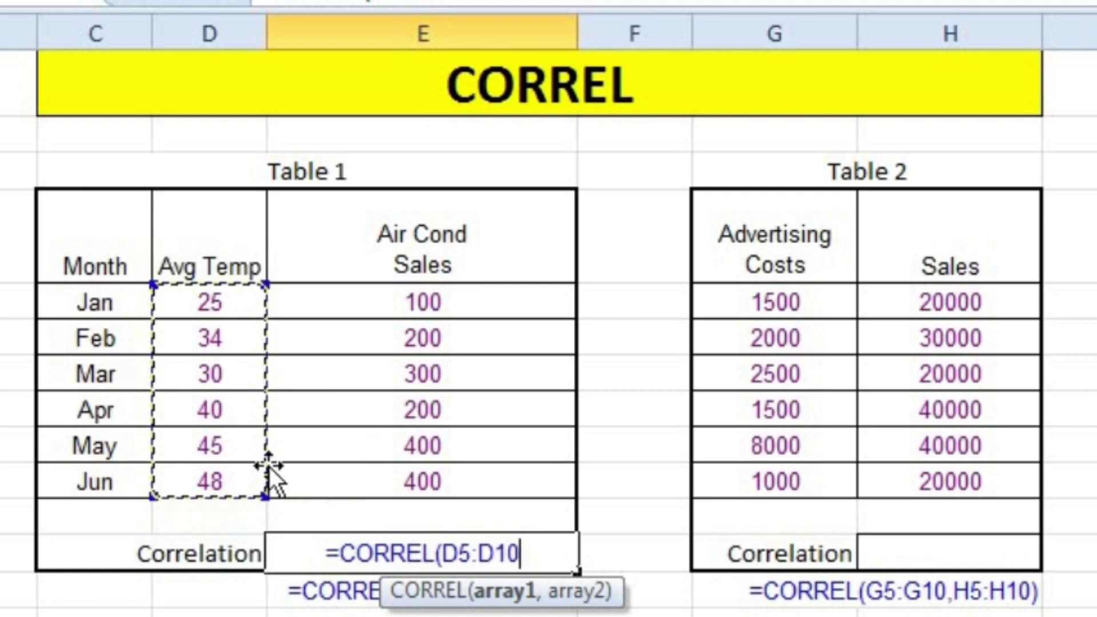
text(,)
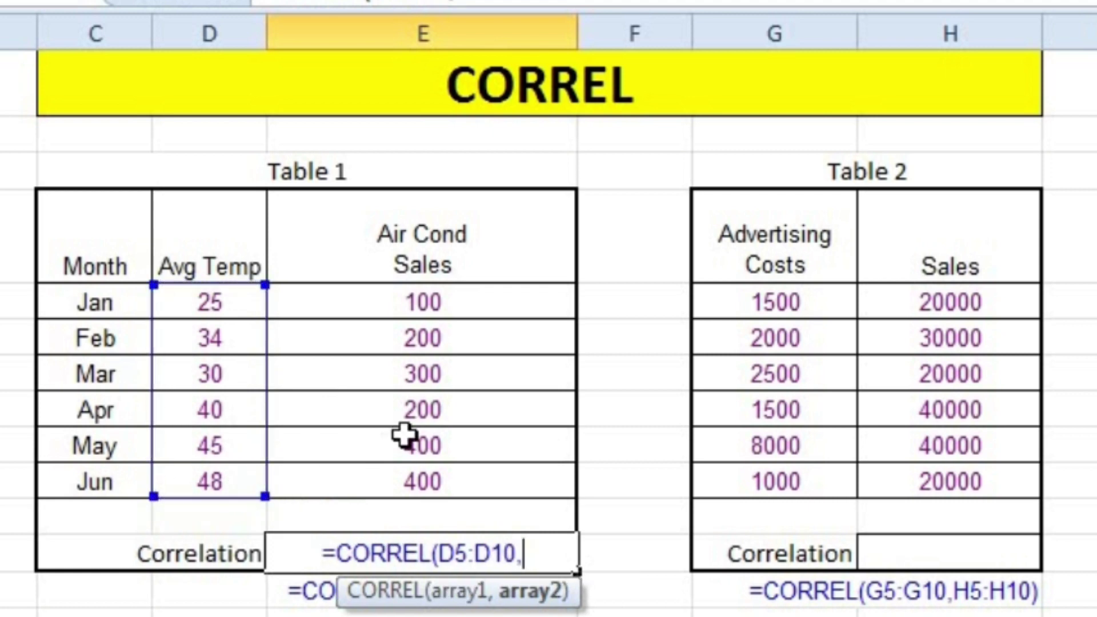
drag(506, 301, 503, 485)
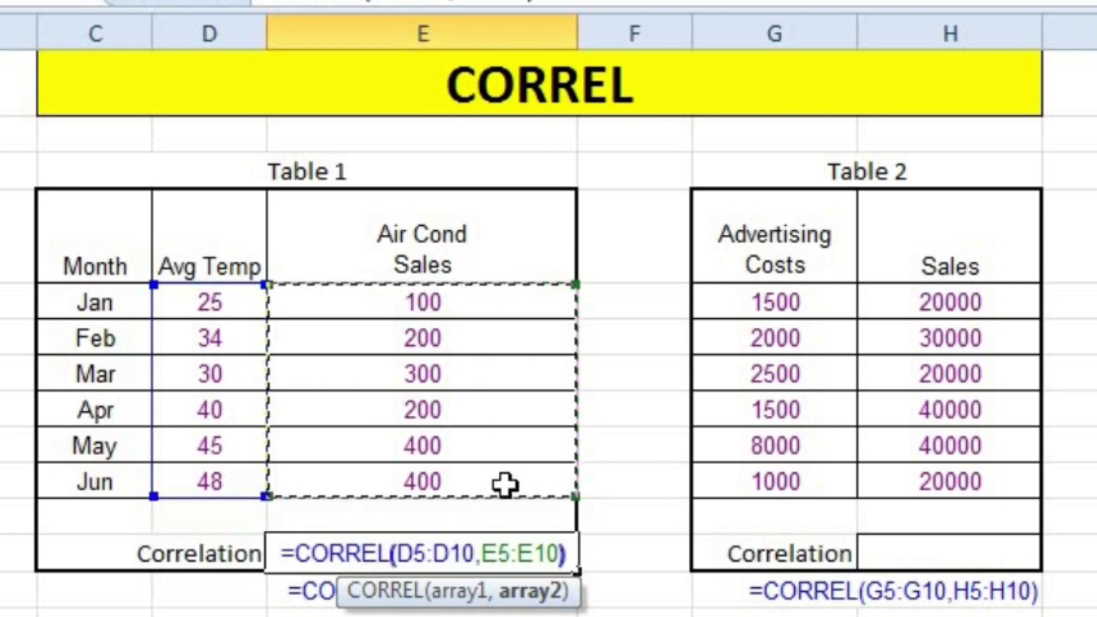
text())
key(Return)
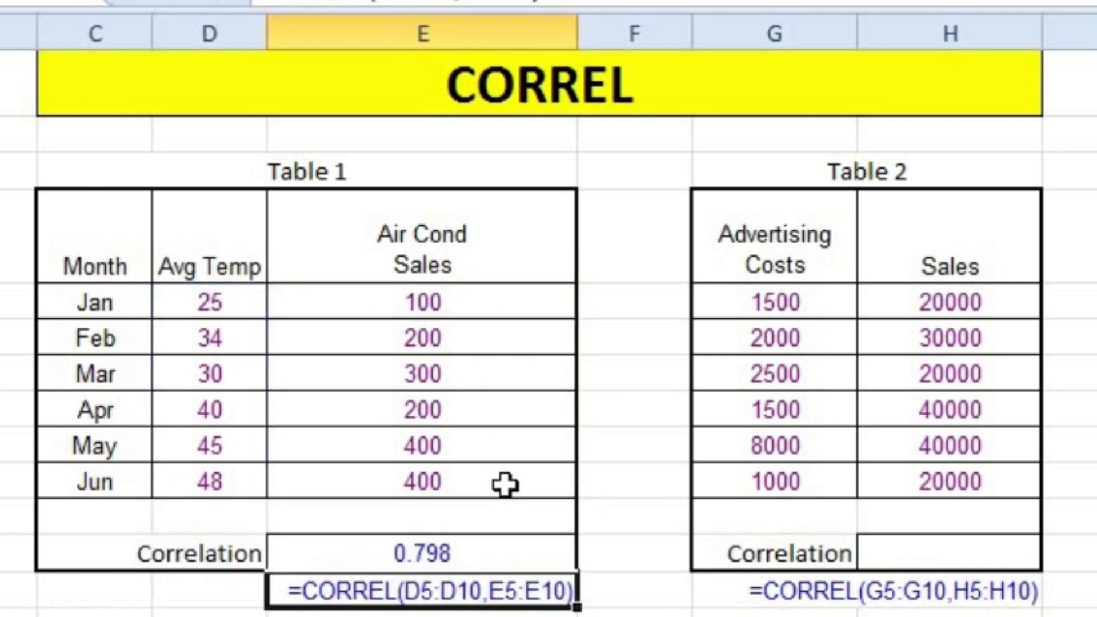
click(476, 551)
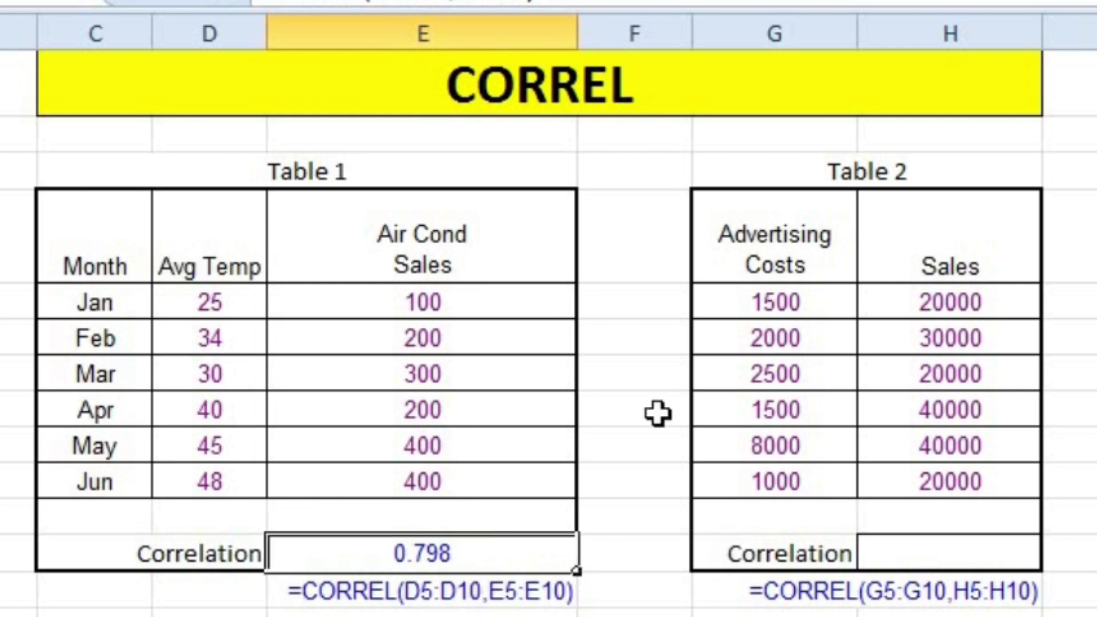
Enter =CORREL(G5:G10,H5:H10) in Table 2's Correlation cell H12, showing 56%
click(943, 557)
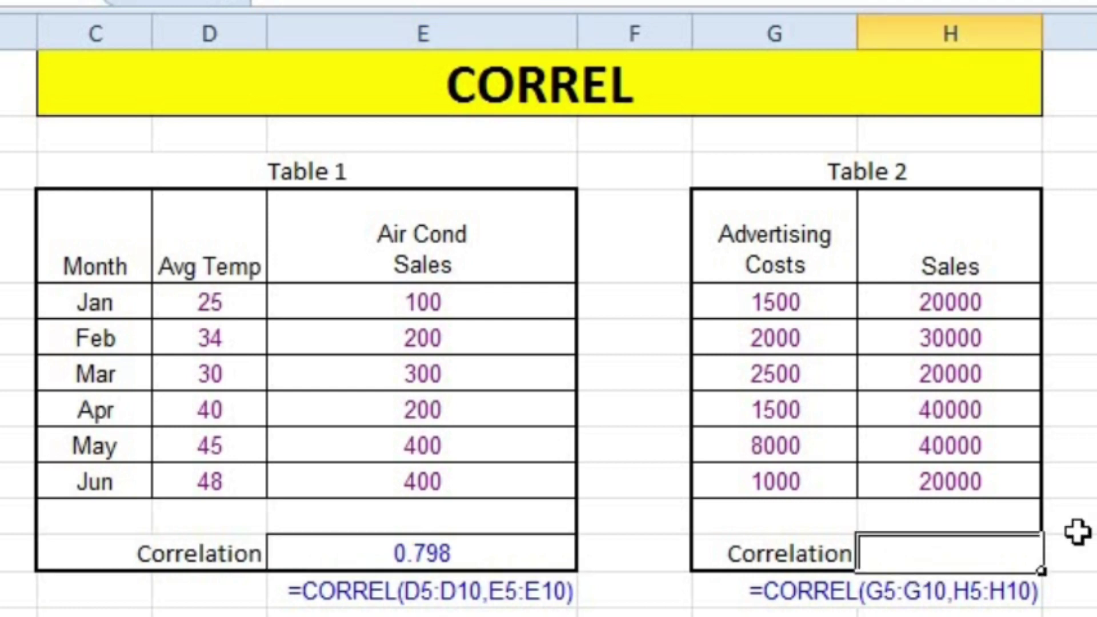
text(=cor)
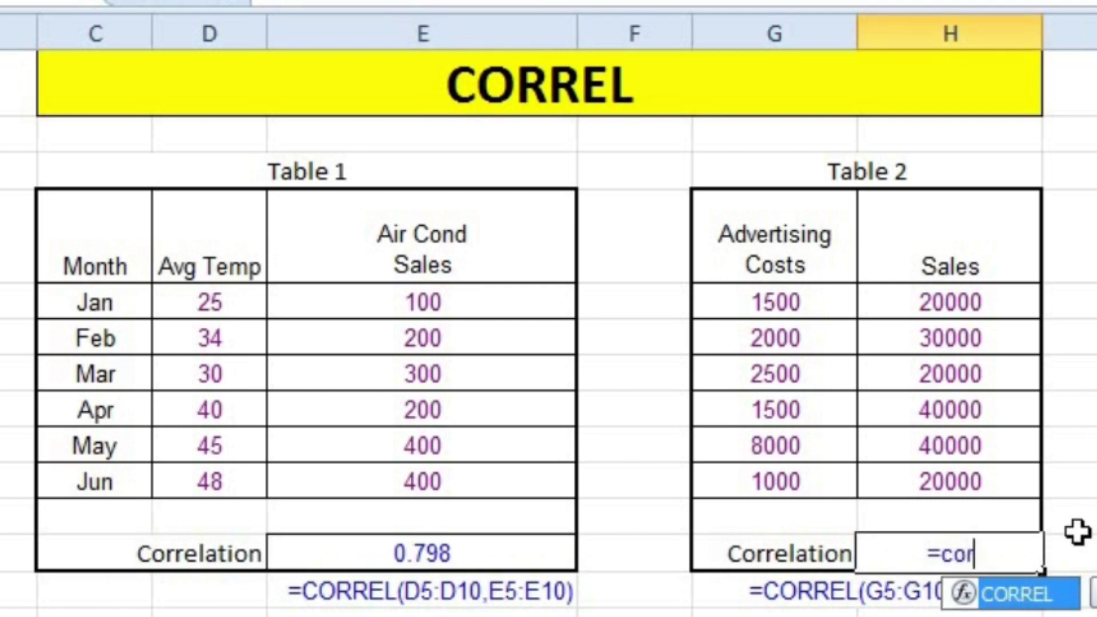
key(Tab)
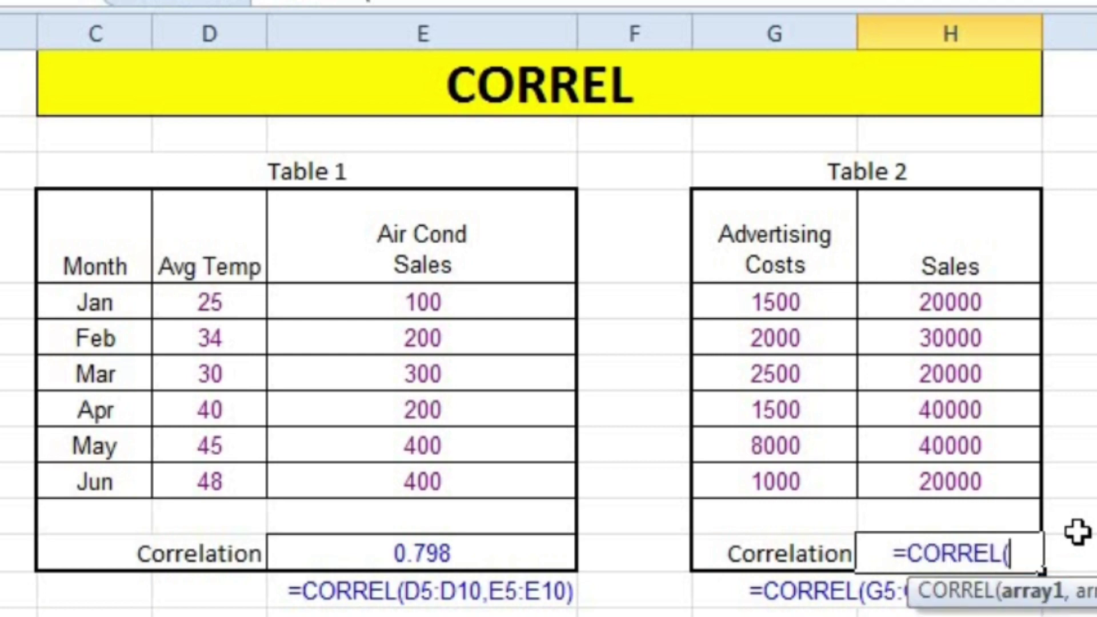
drag(783, 303, 851, 498)
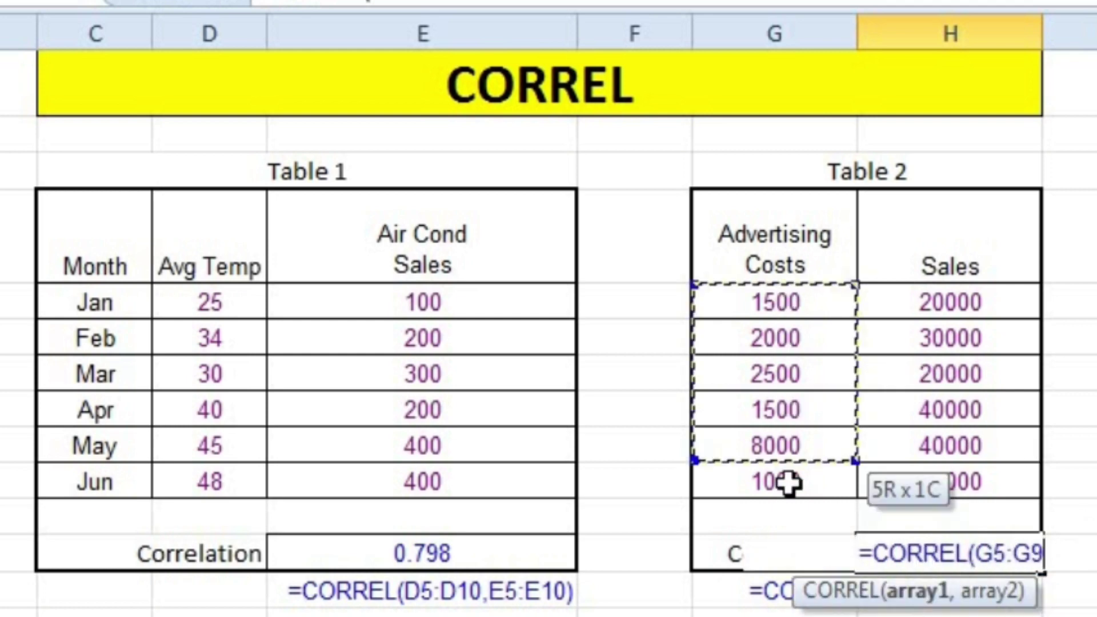
text(,)
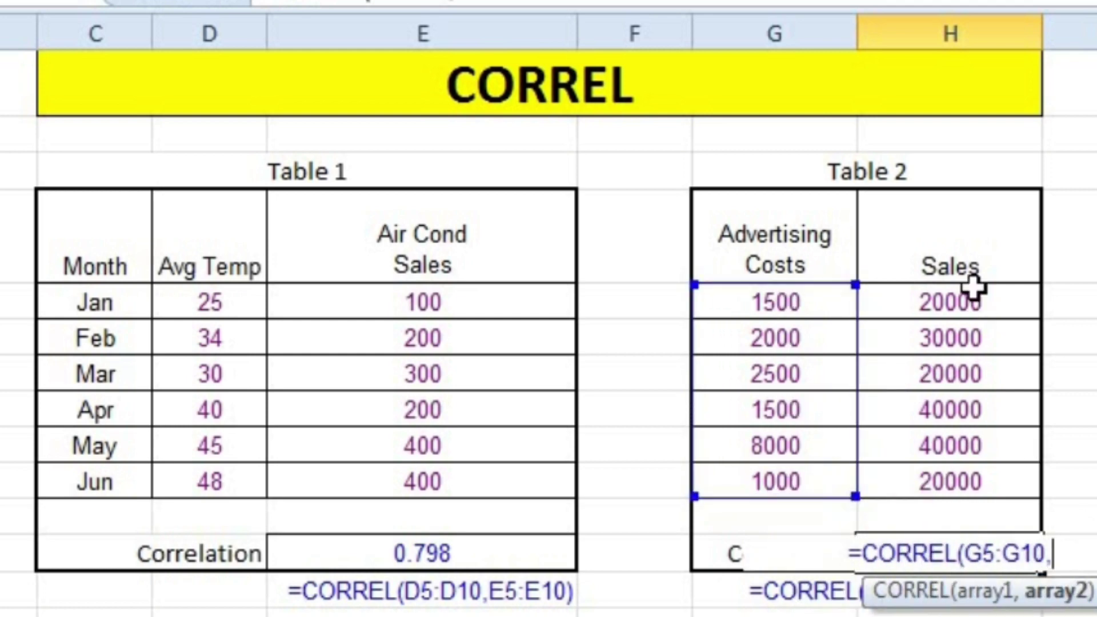
drag(975, 300, 989, 472)
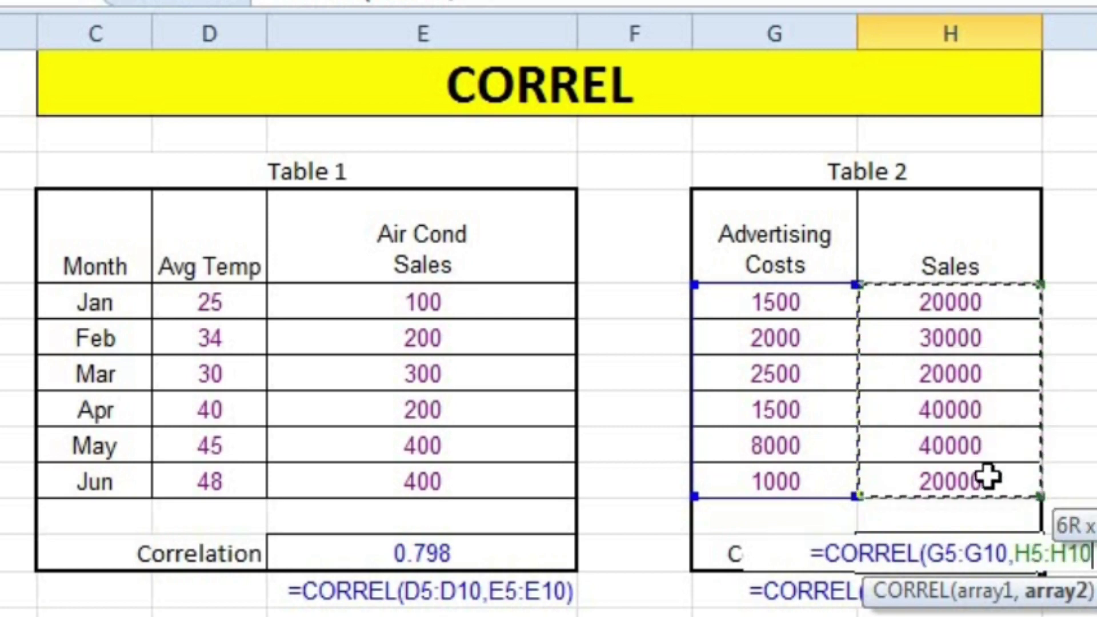
text())
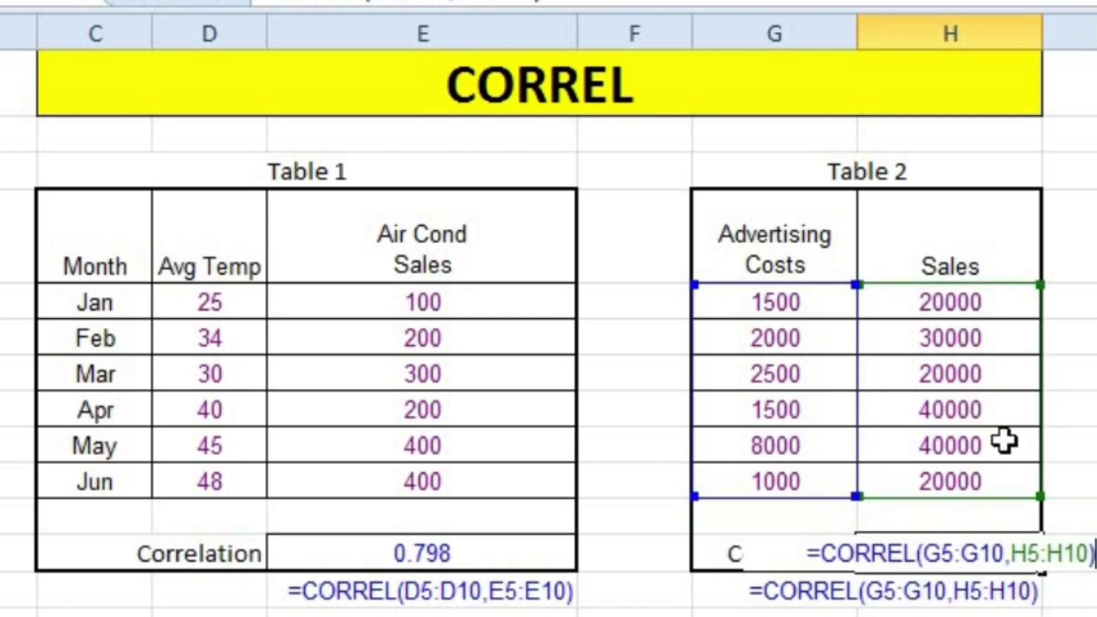
key(Return)
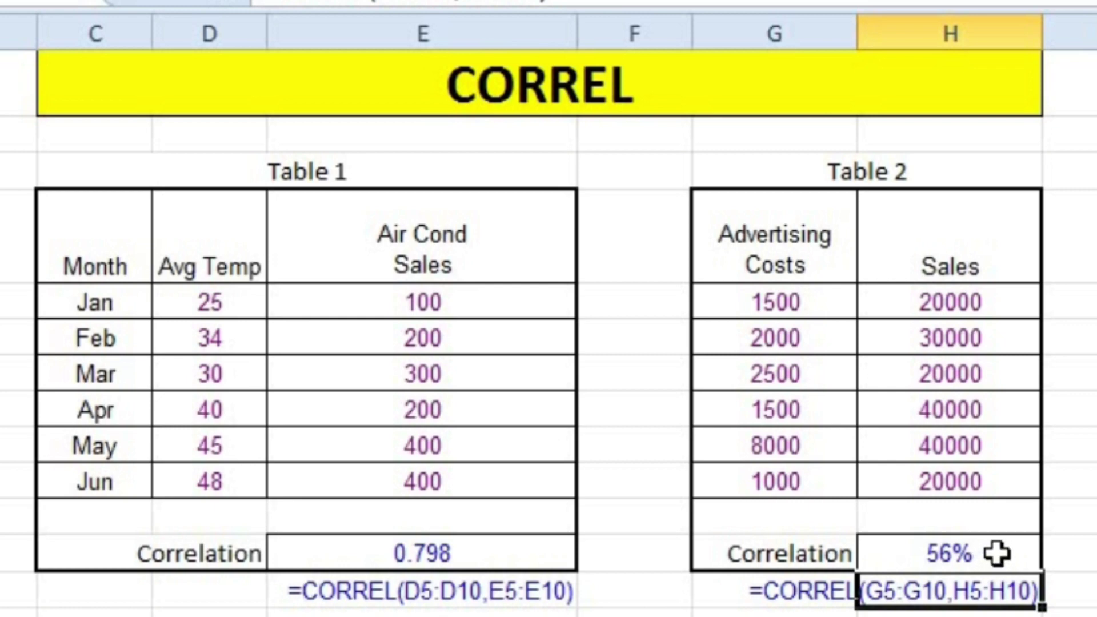
Change Jan and Apr Avg Temp to 20 and 43, updating Table 1's correlation to 0.765
click(406, 555)
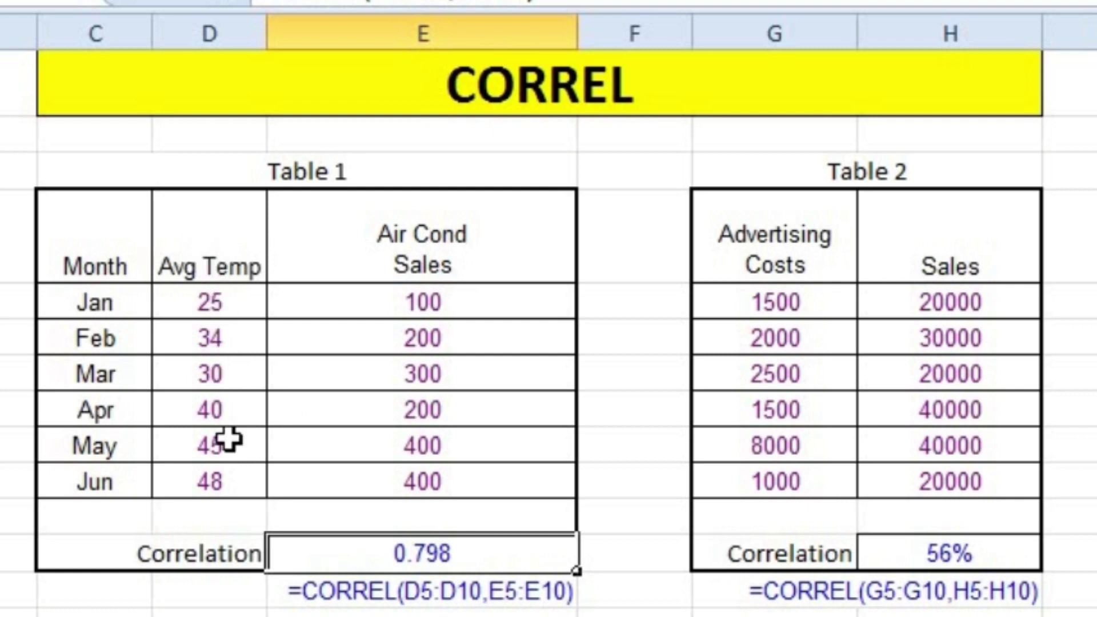
click(223, 304)
text(2)
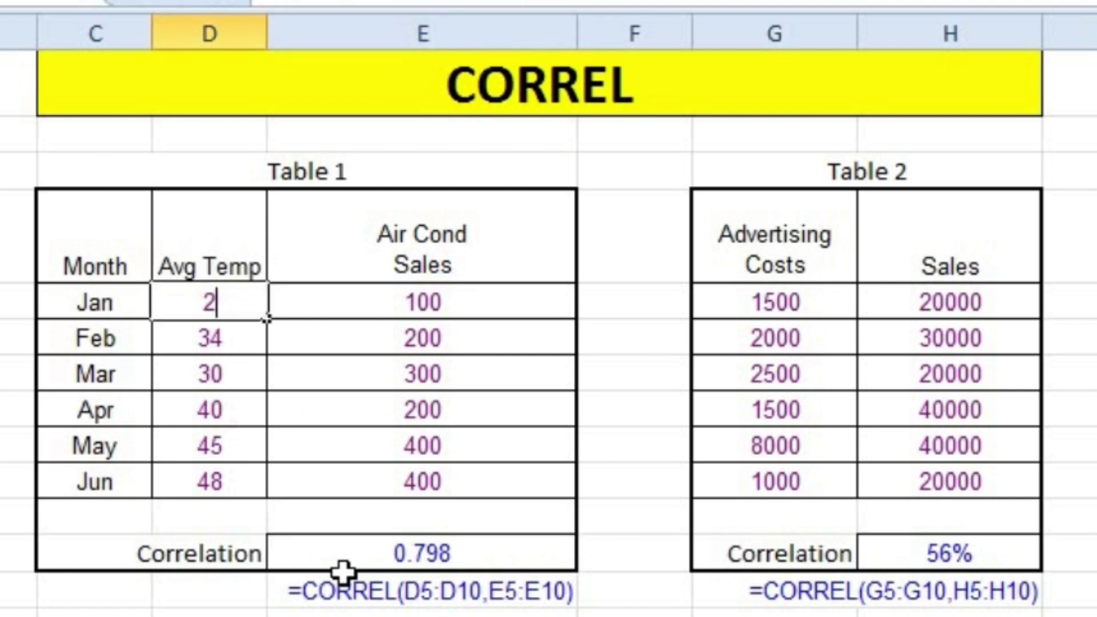
text(0)
key(Return)
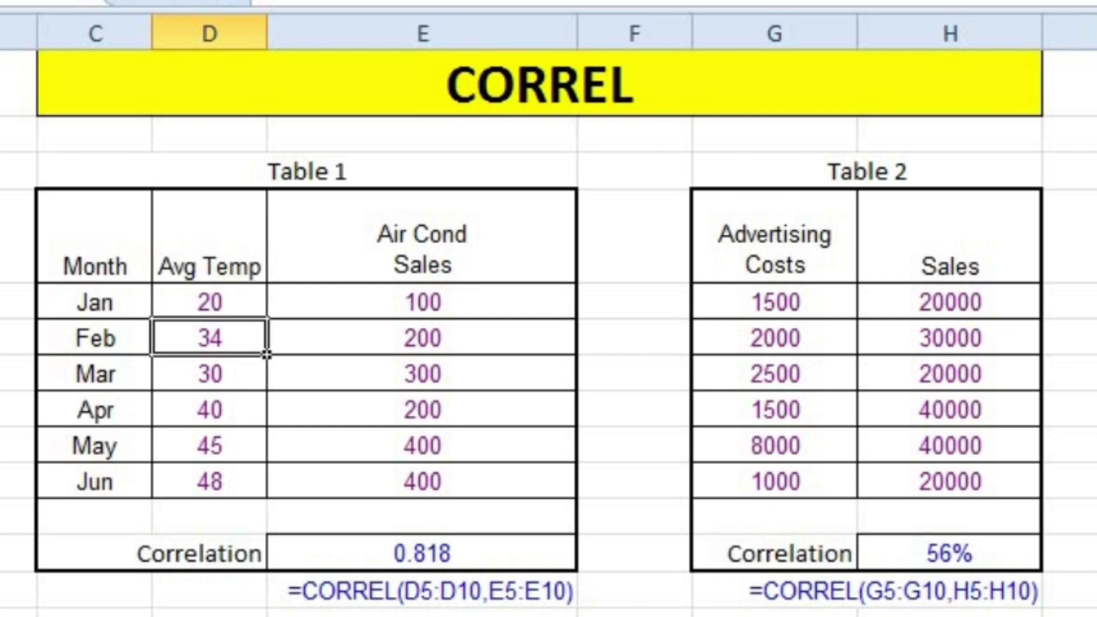
click(423, 553)
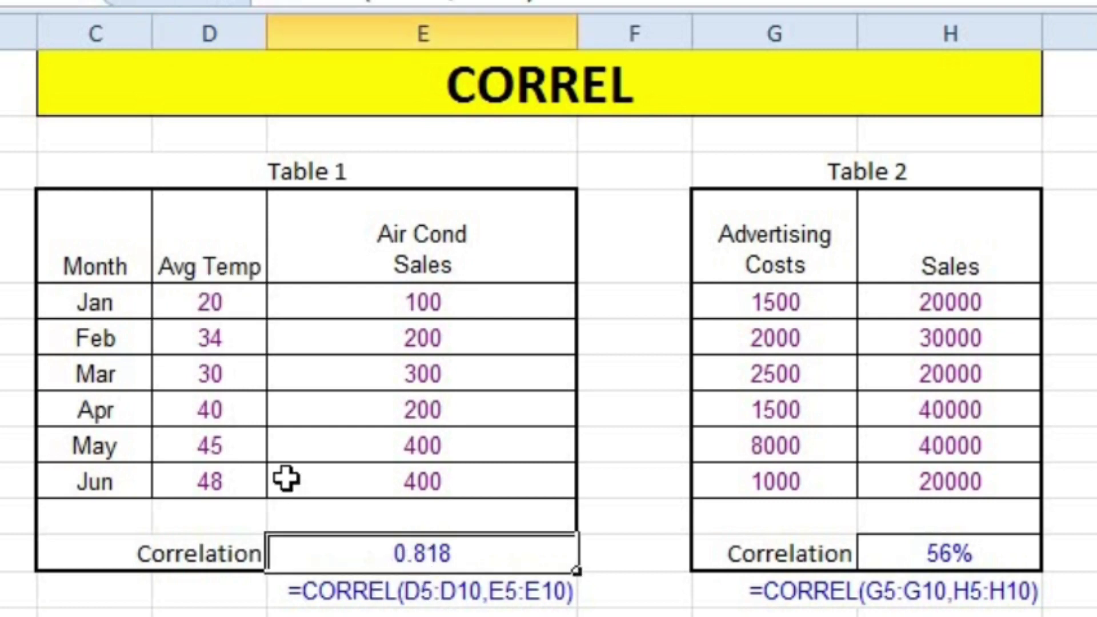
click(217, 414)
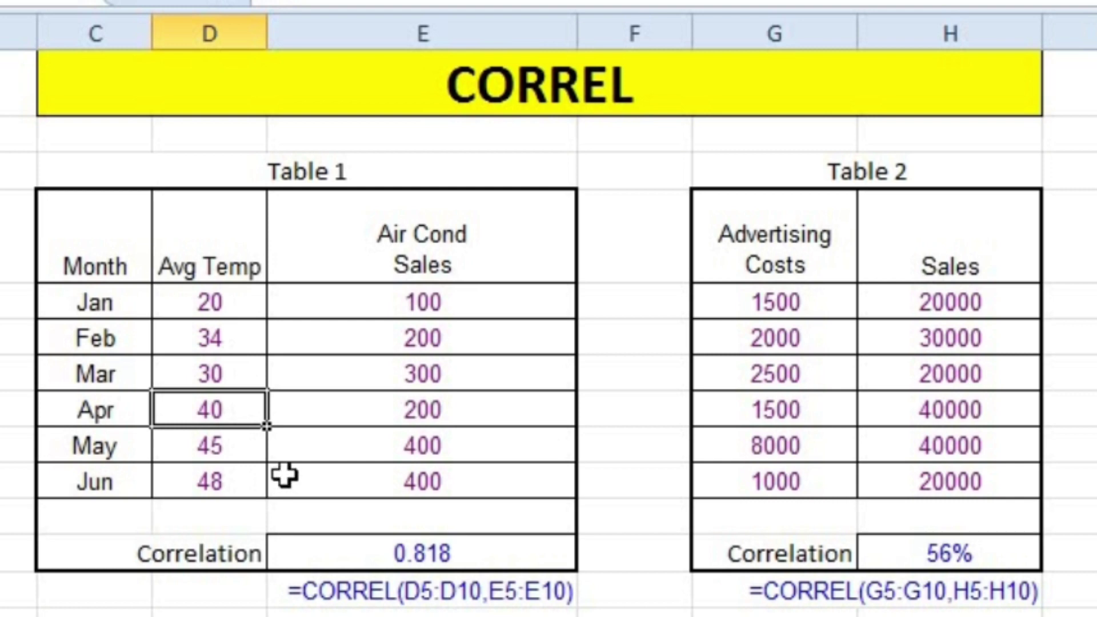
text(43)
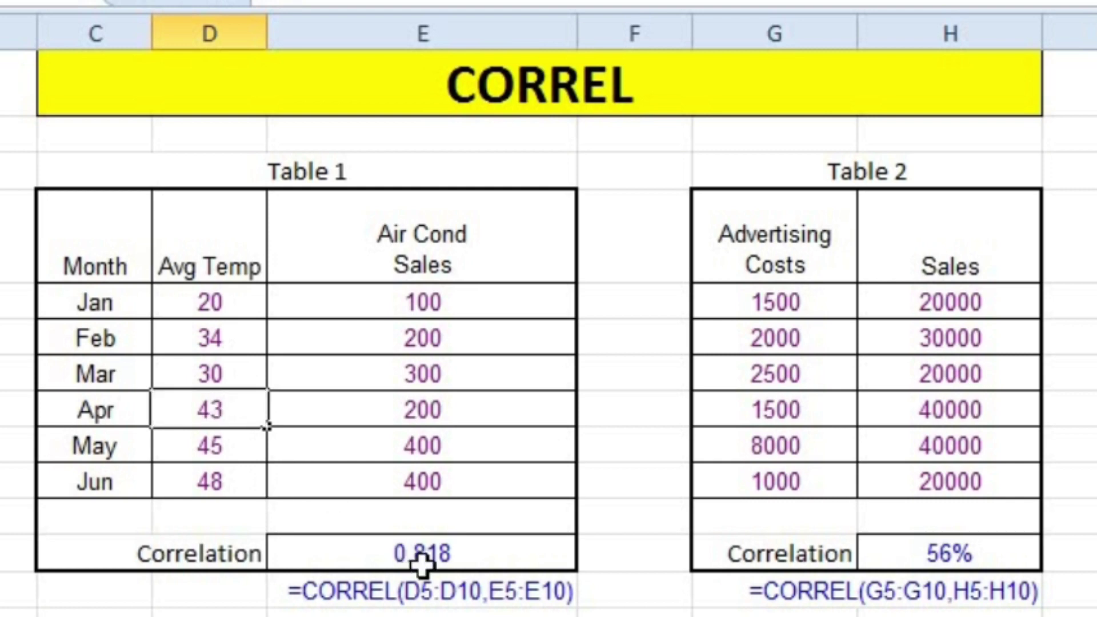
key(Return)
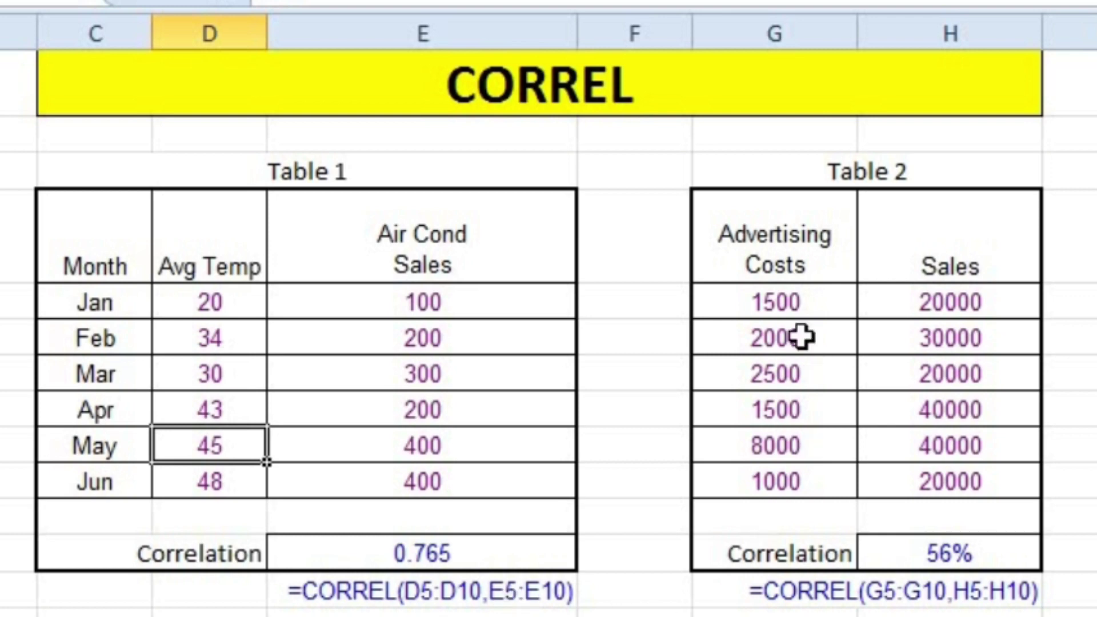
Change Jan and Apr Advertising Costs to 1600 and 1800, raising Table 2's correlation to 59%
click(789, 292)
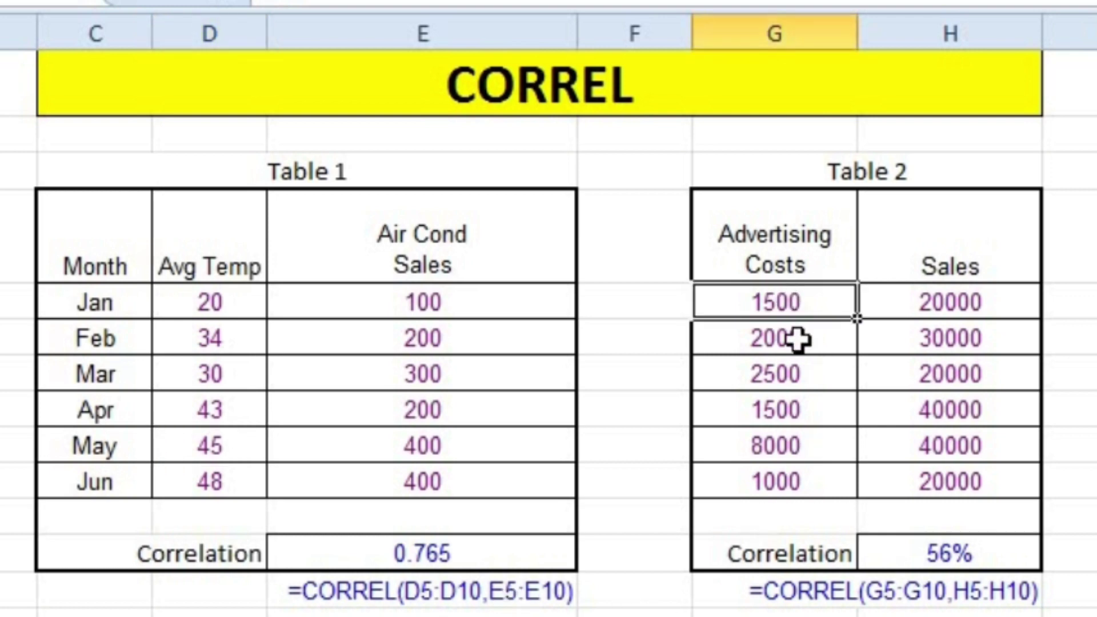
text(1)
text(00)
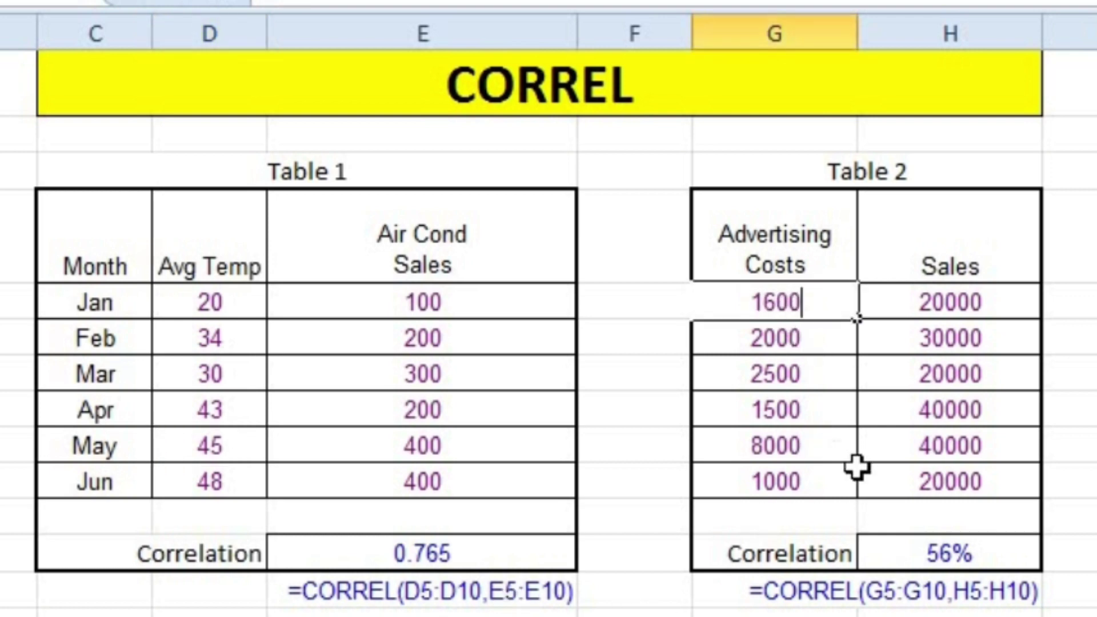
click(846, 477)
click(948, 543)
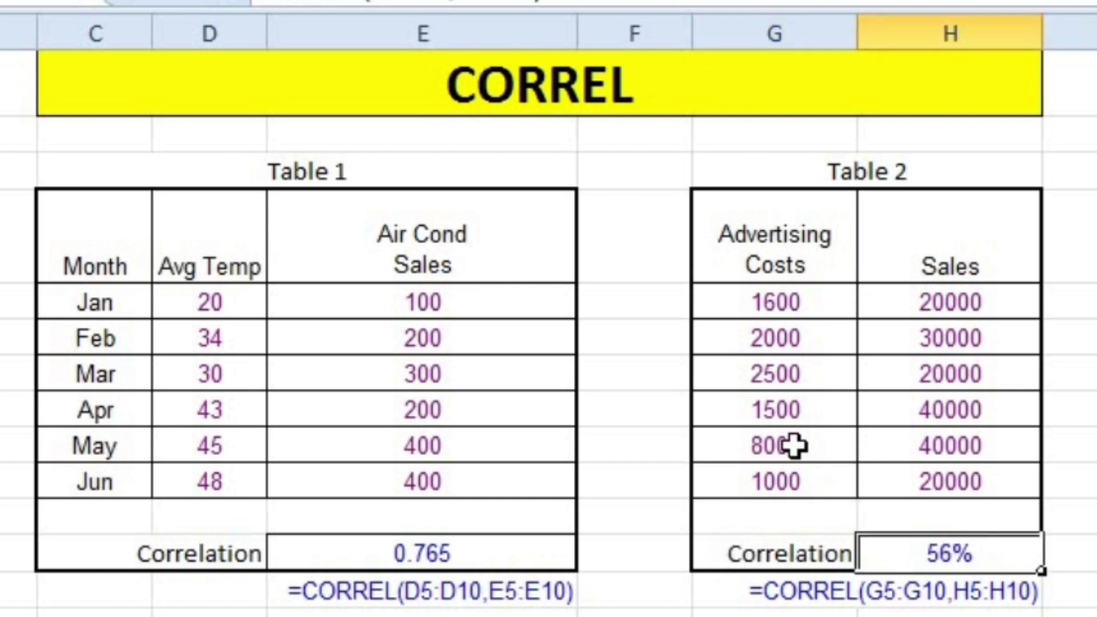
click(778, 417)
text(1)
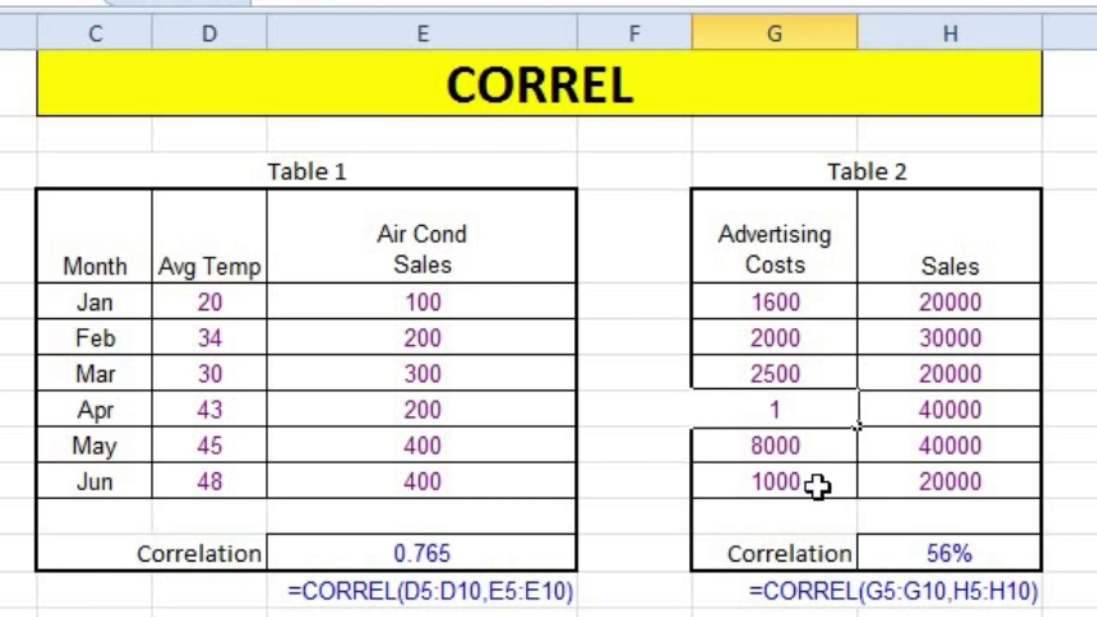
text(800)
click(867, 515)
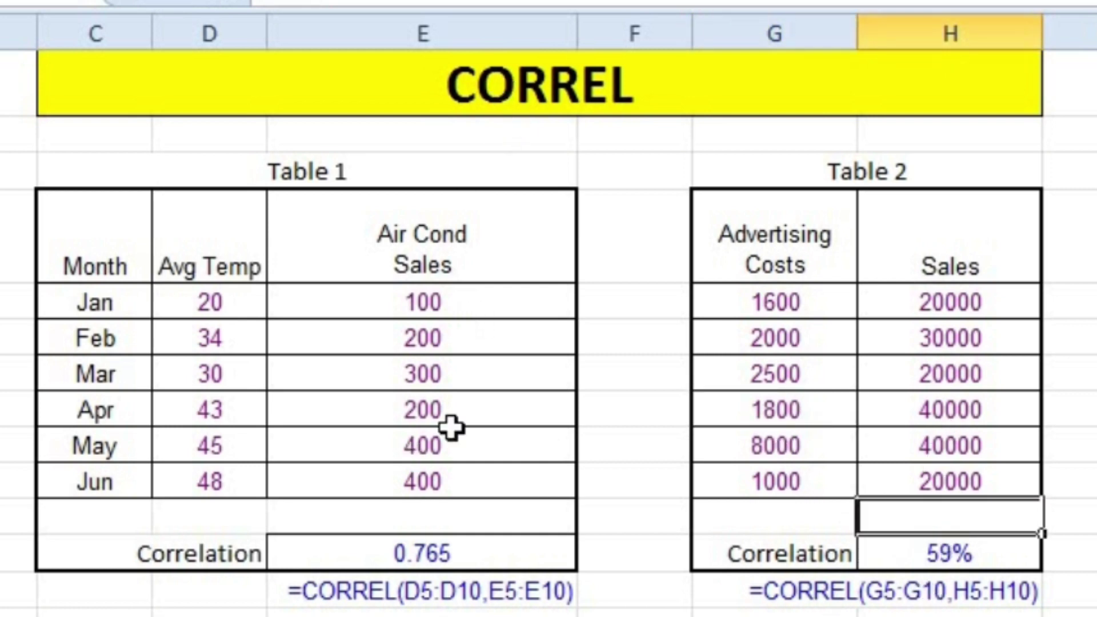
scroll(453, 440, down, 3)
Enter =COUNT(C20:E20) in the first Count cell of the COUNT table
scroll(451, 447, down, 1)
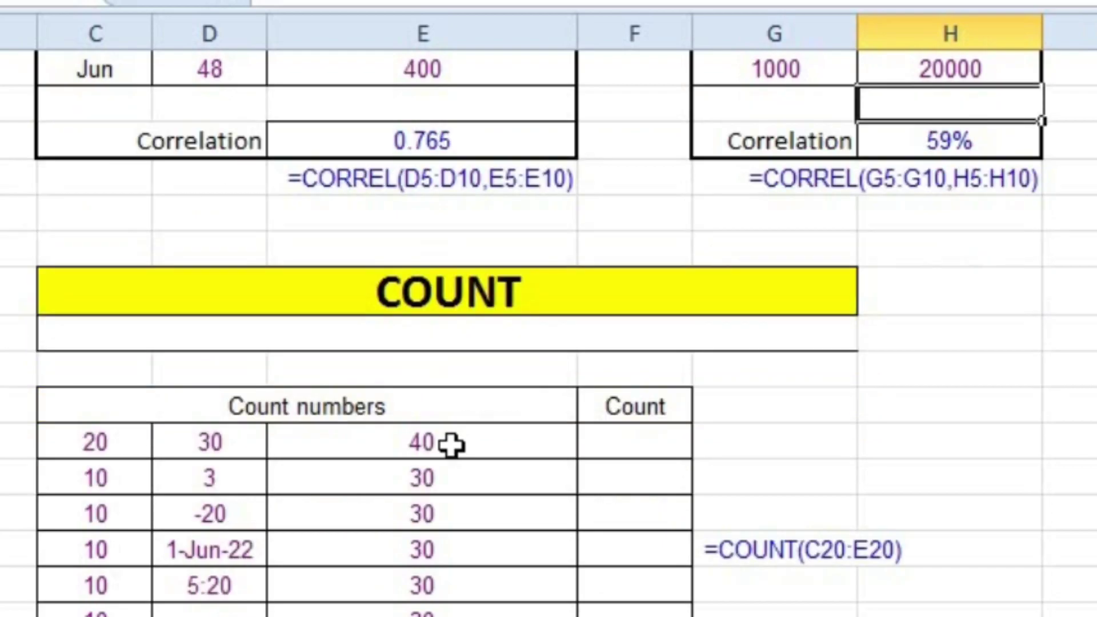
click(380, 275)
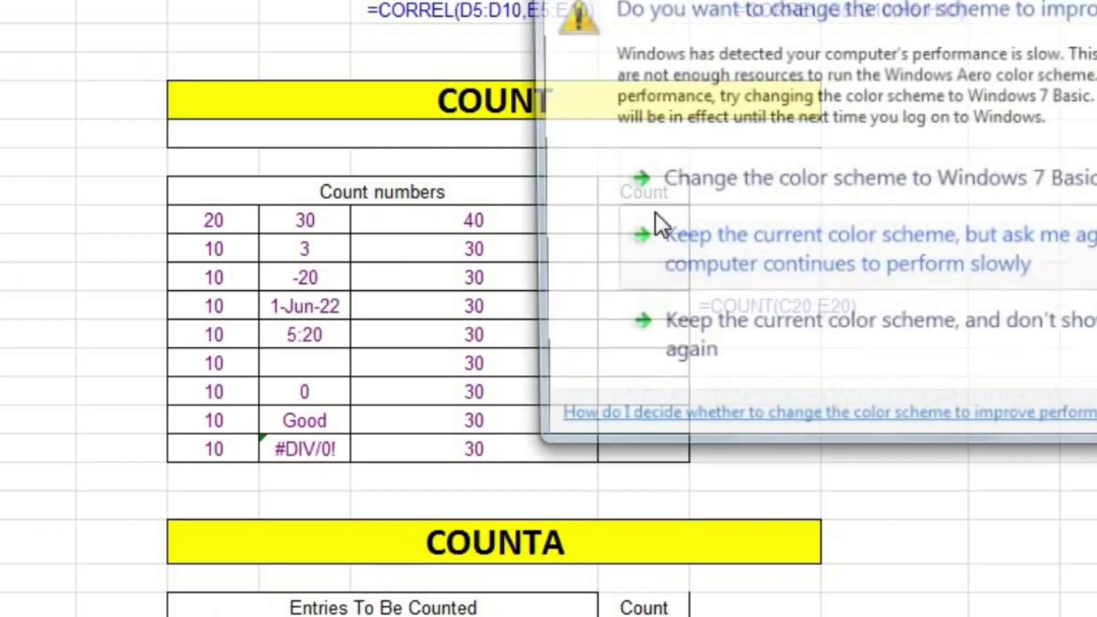
click(663, 231)
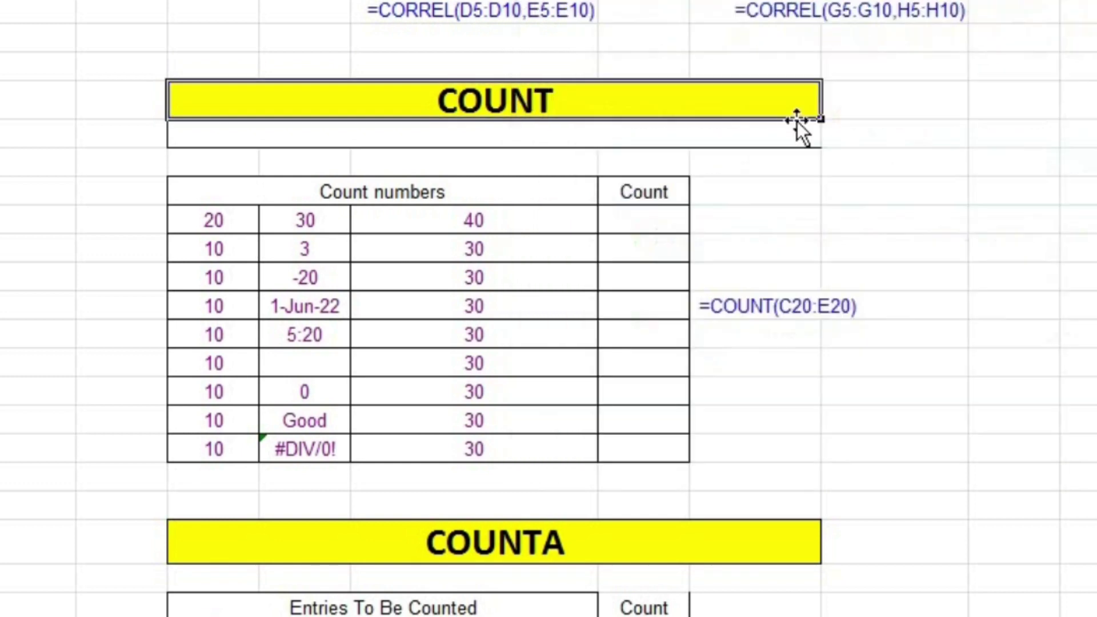
click(631, 221)
text(=)
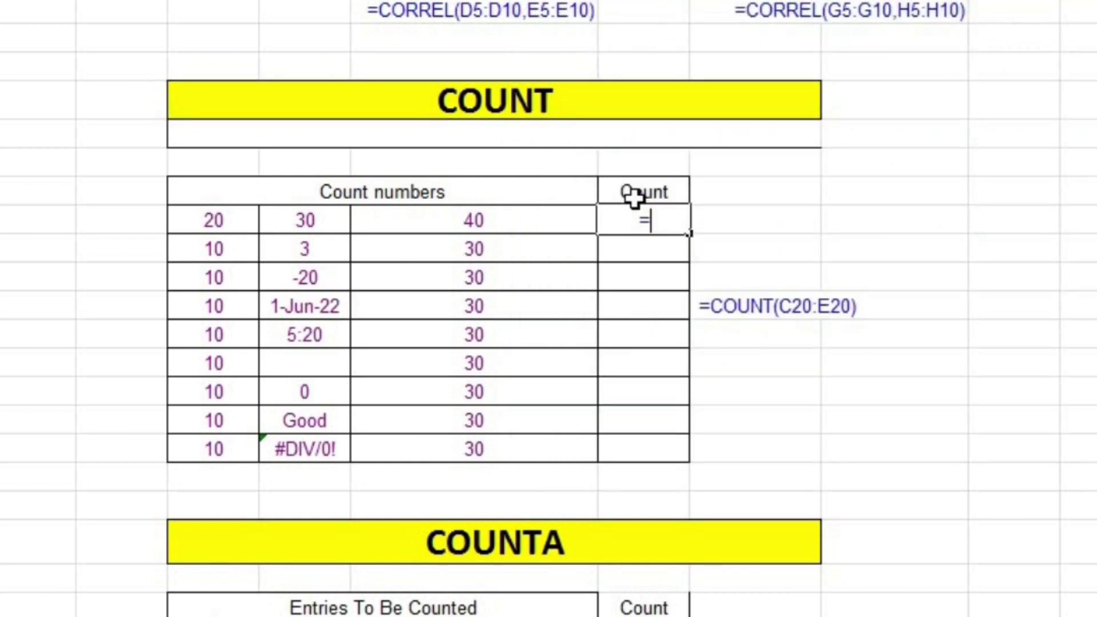
text(cou)
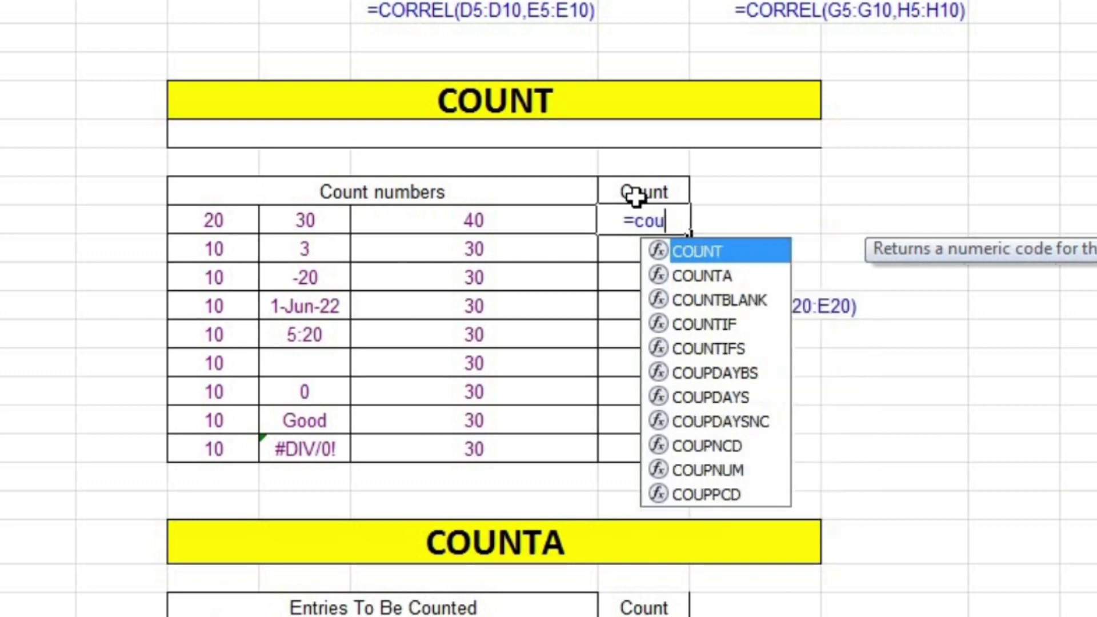
text(nt)
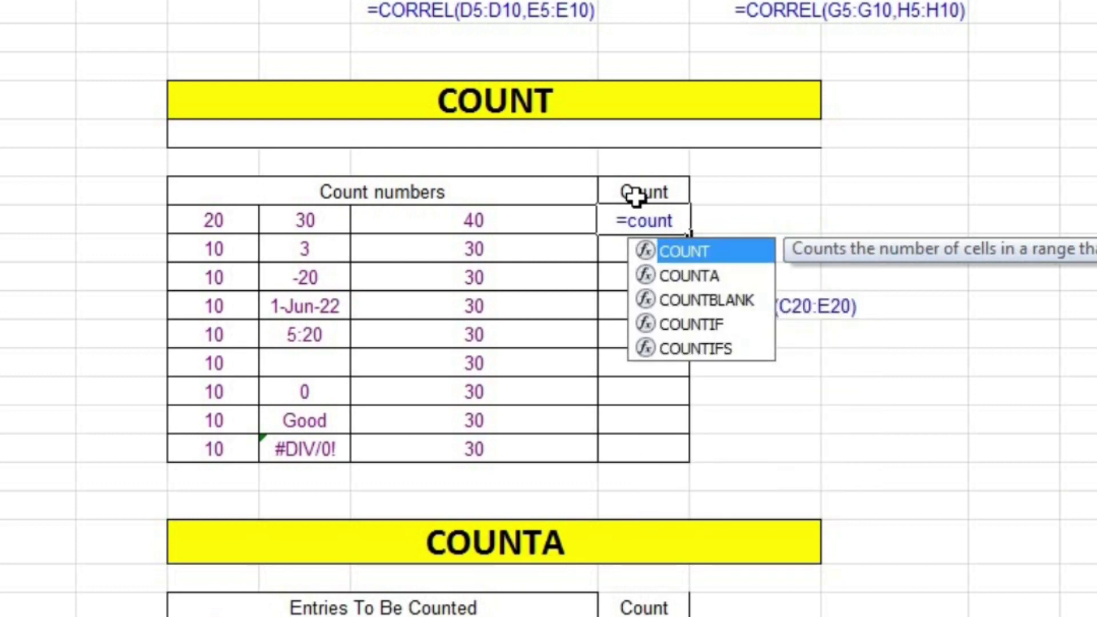
key(Tab)
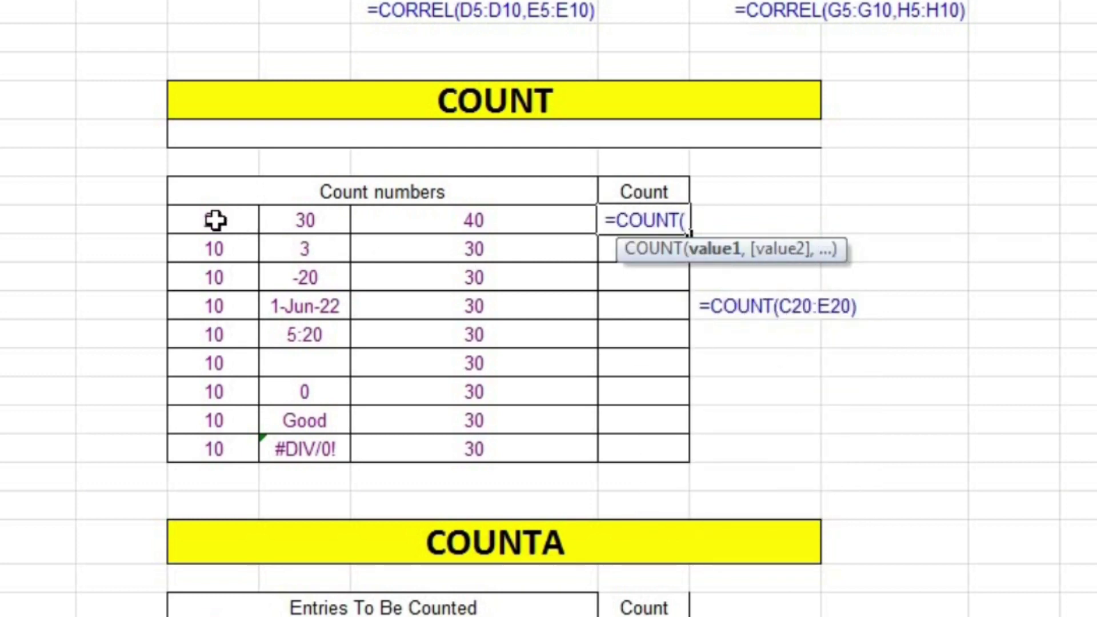
drag(215, 221, 543, 216)
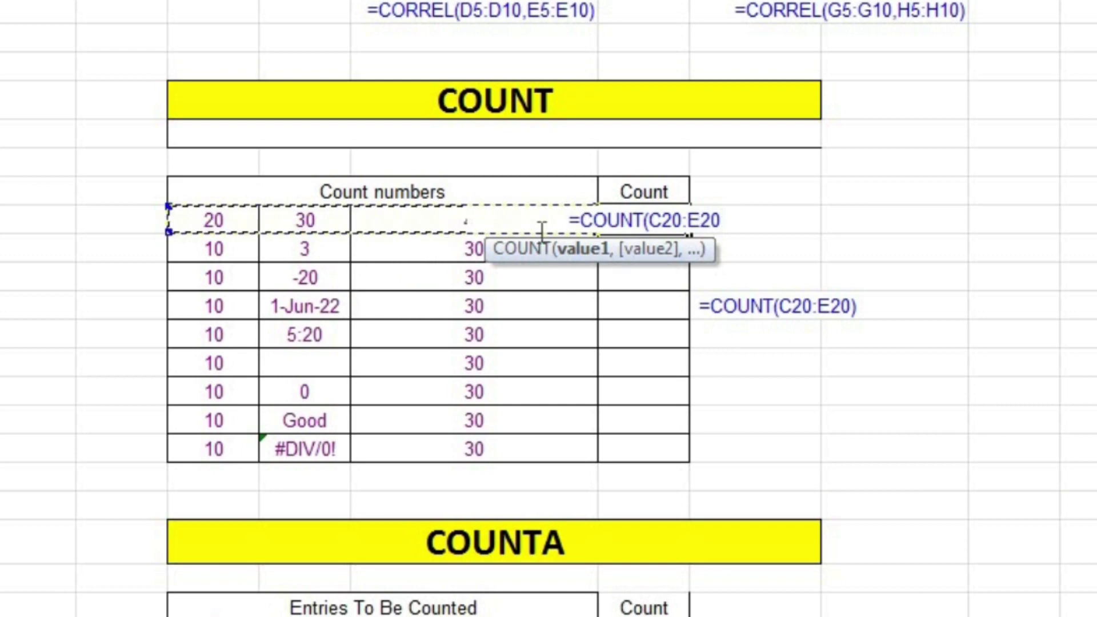
text())
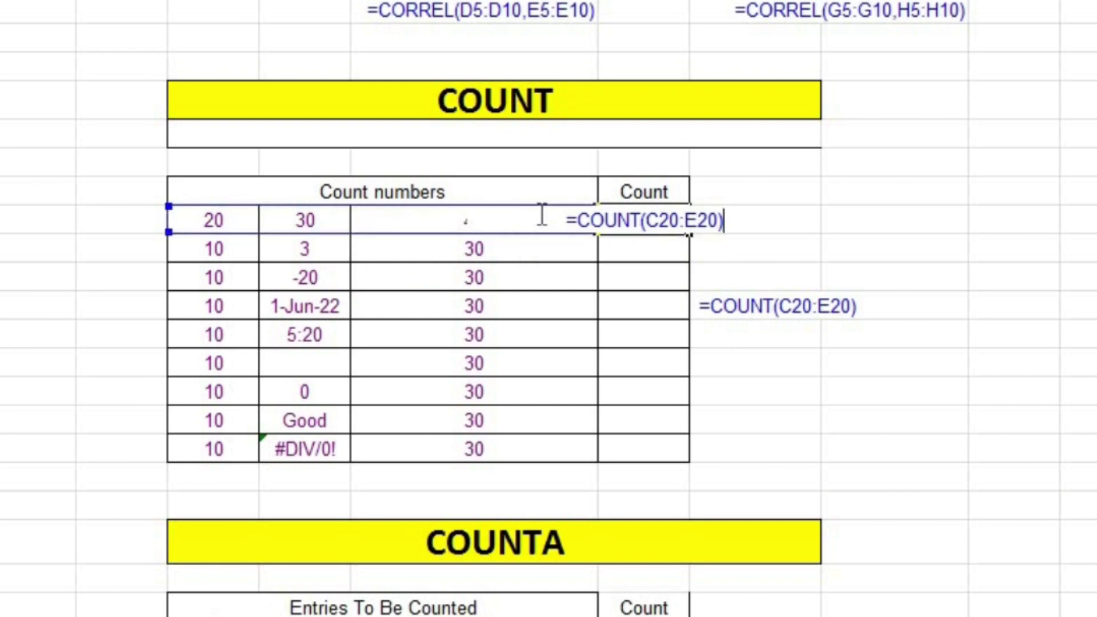
key(Return)
Replace the first row's 30 with the text hello, dropping its count to 2
click(297, 217)
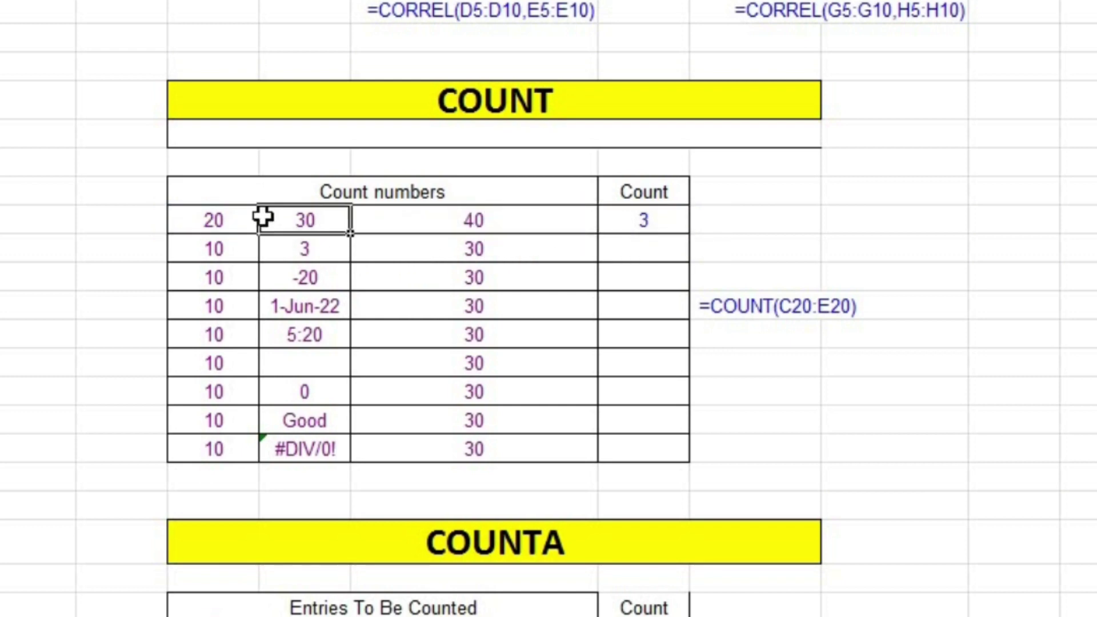
click(452, 223)
click(214, 216)
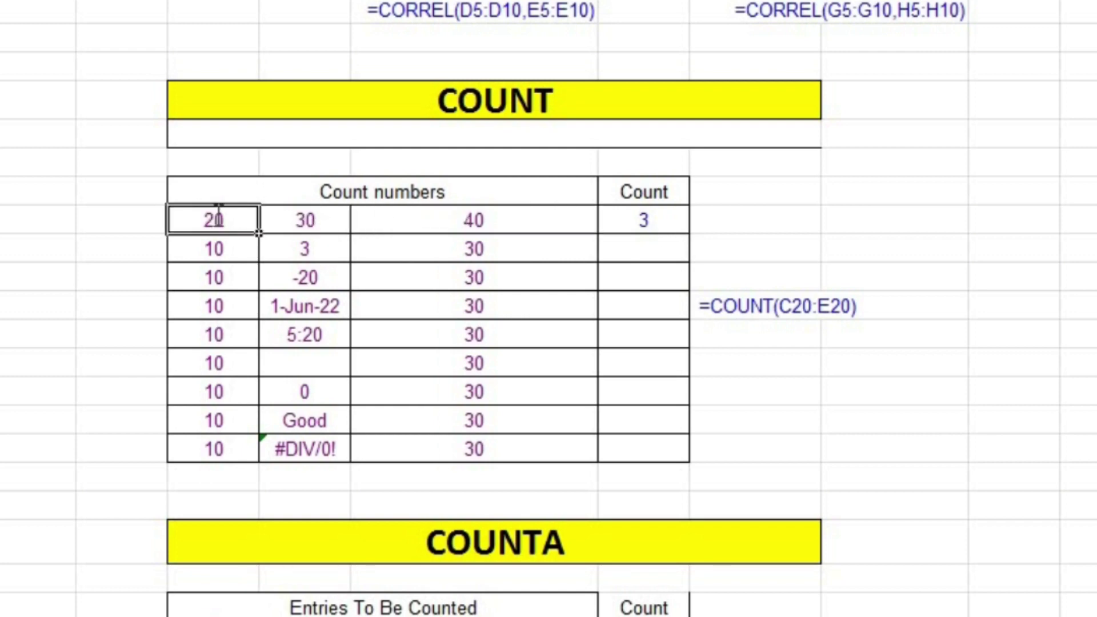
key(Right)
key(Right)
click(322, 219)
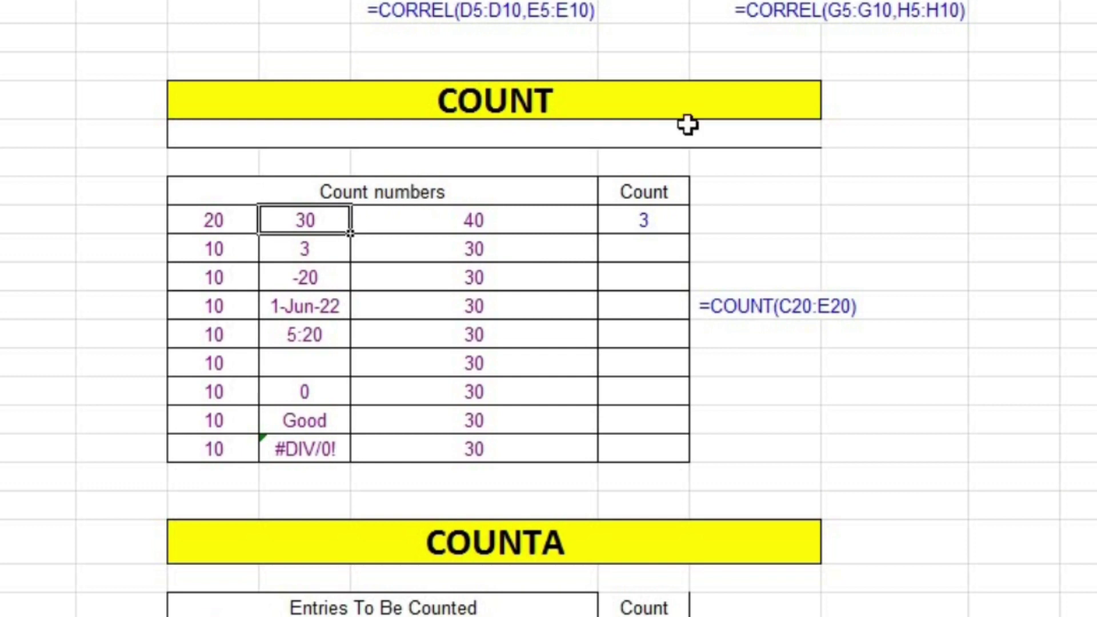
text(c)
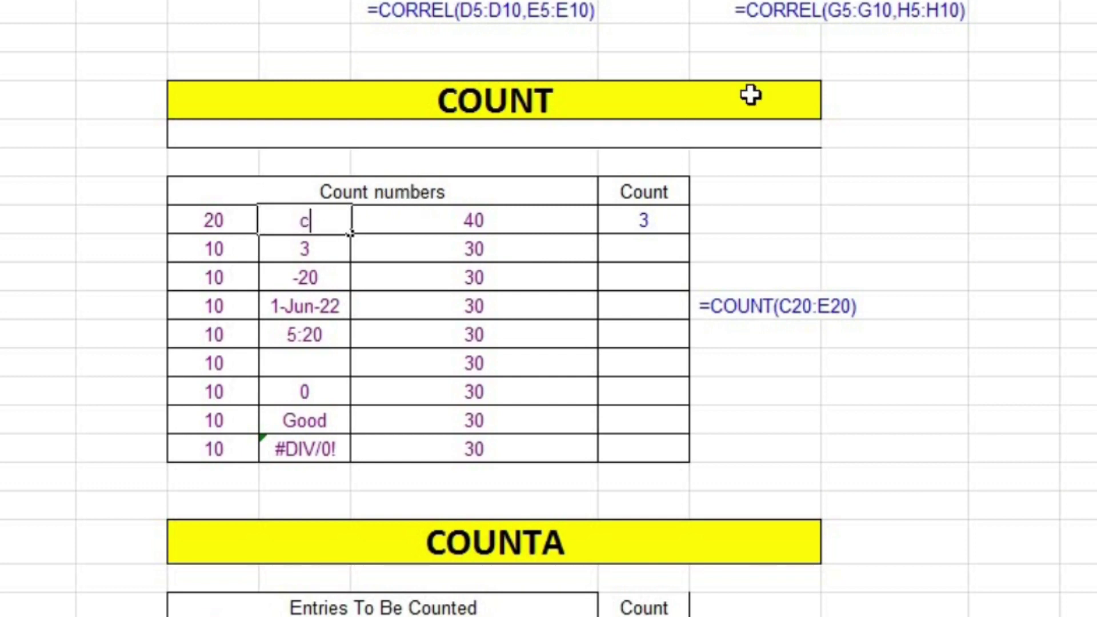
text(=)
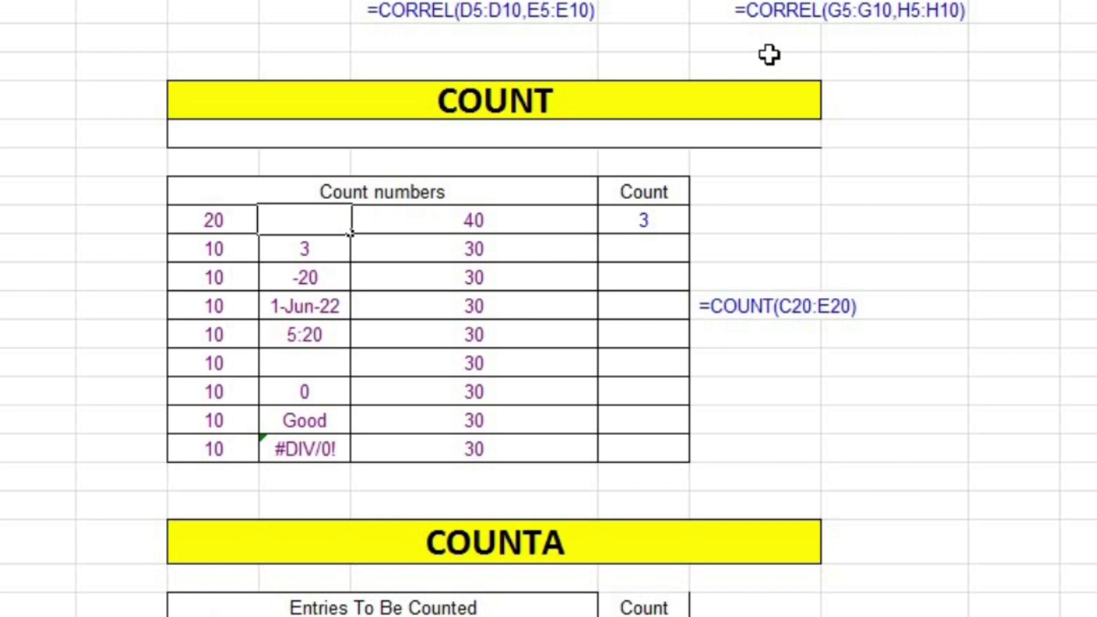
text(hello)
key(Return)
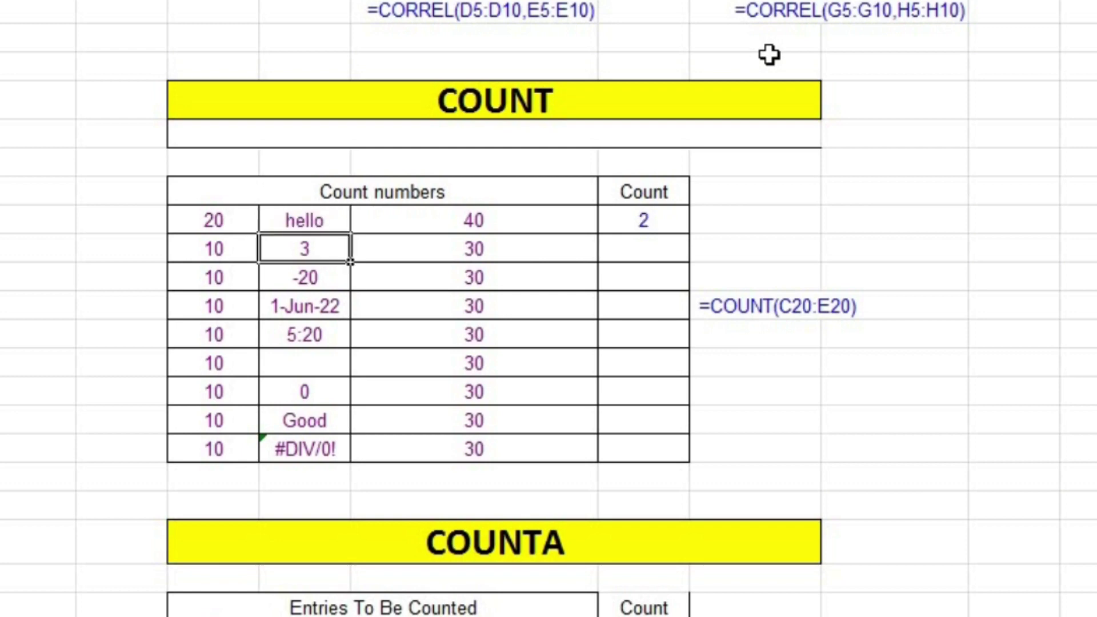
click(622, 221)
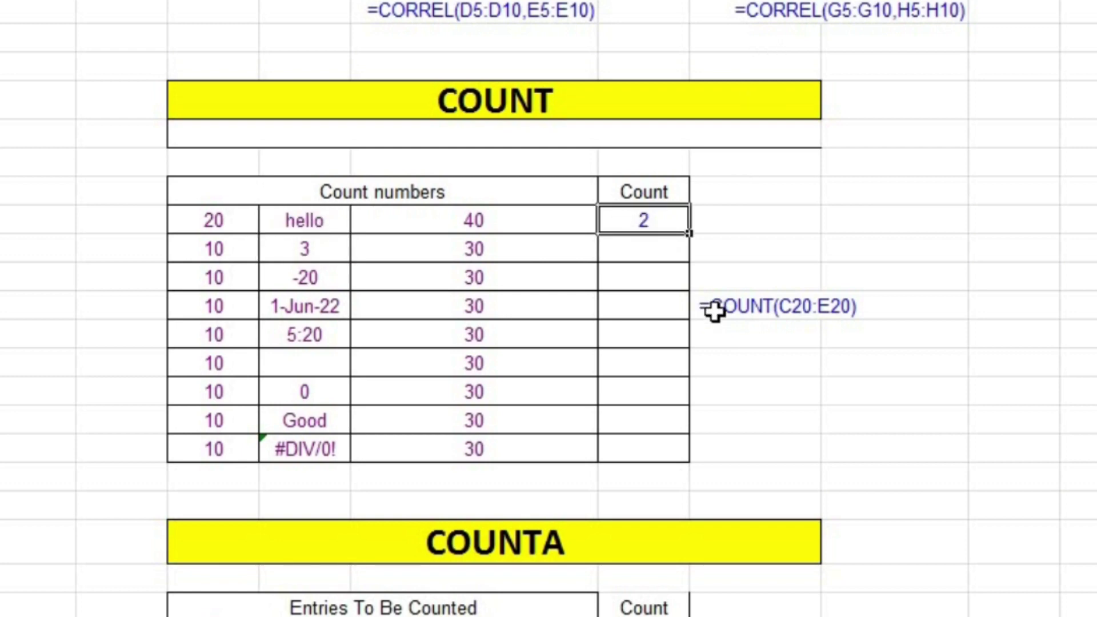
Enter =COUNT(C21:E21) for the second row and fill it down the remaining Count cells
click(674, 256)
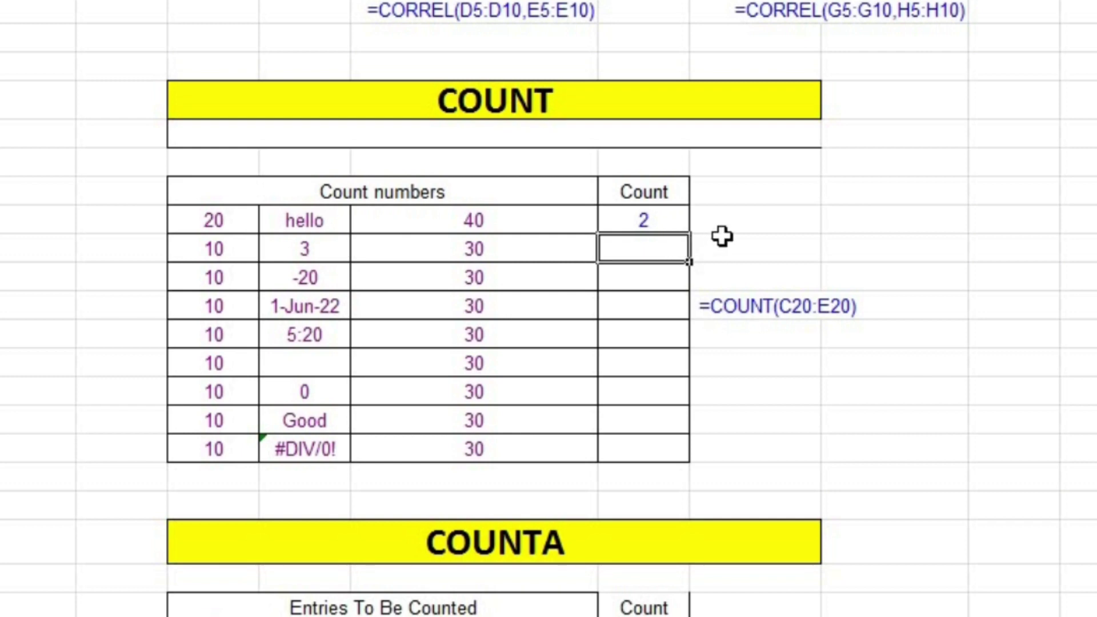
text(=co)
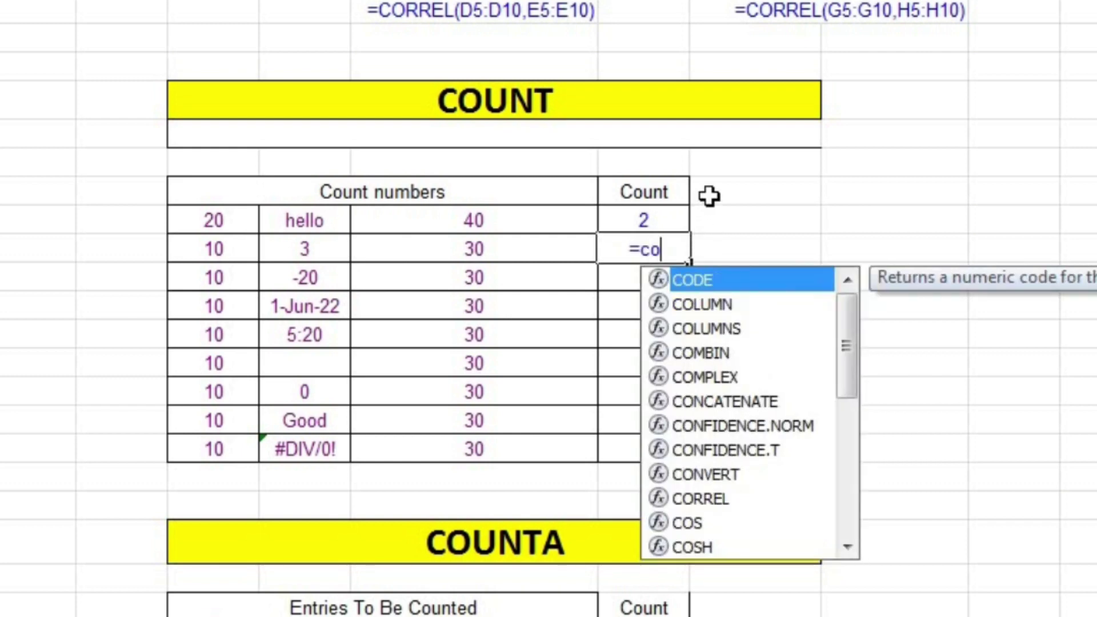
text(unt)
key(Tab)
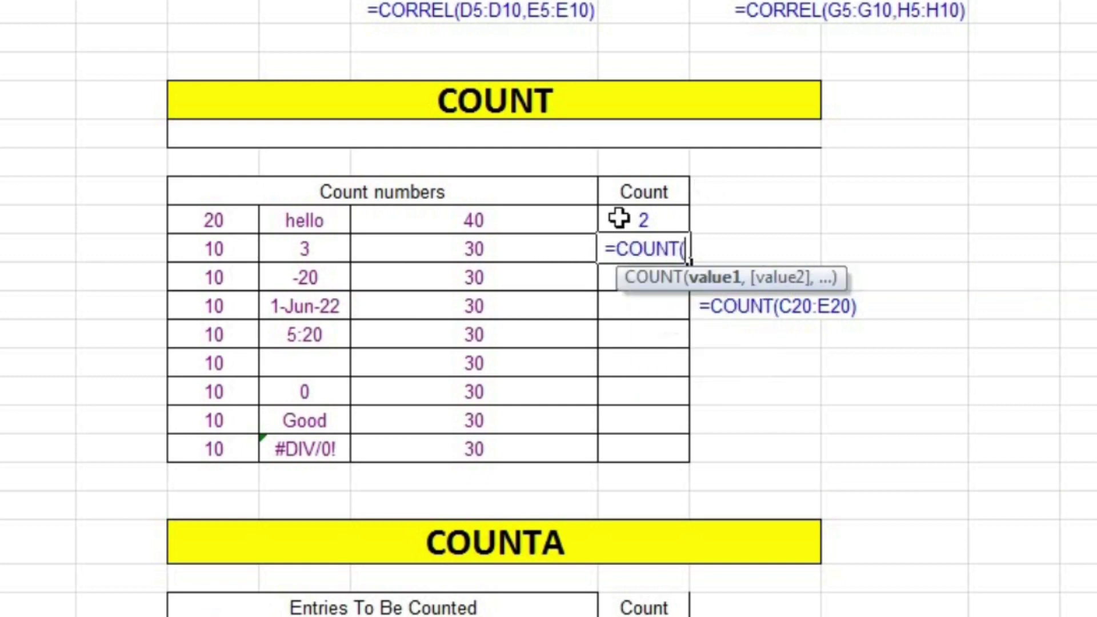
drag(215, 251, 511, 247)
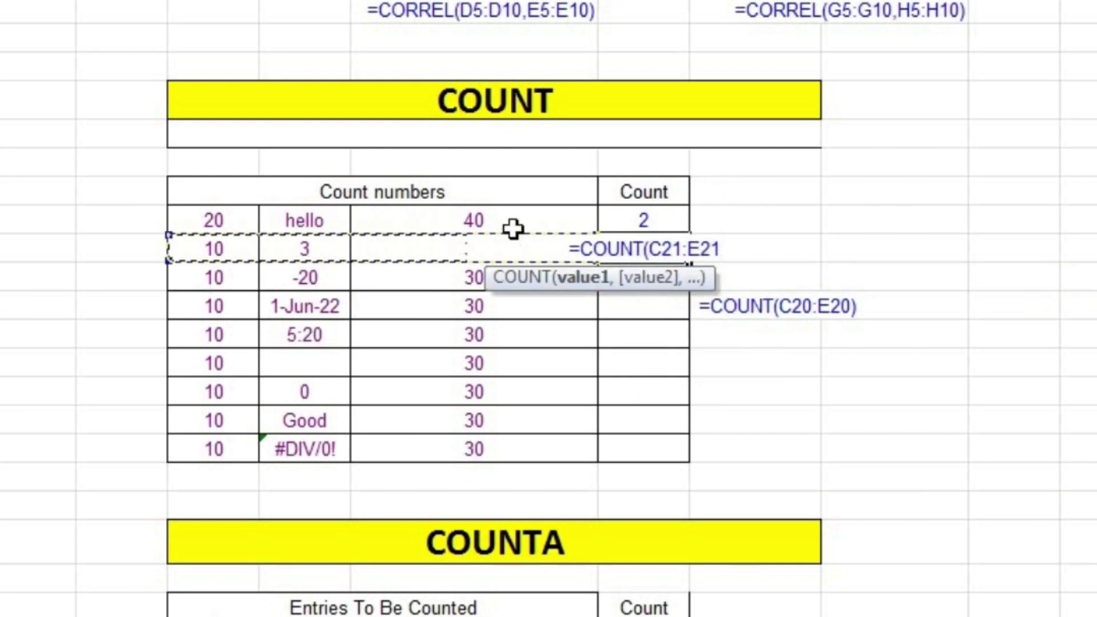
key(Return)
click(667, 255)
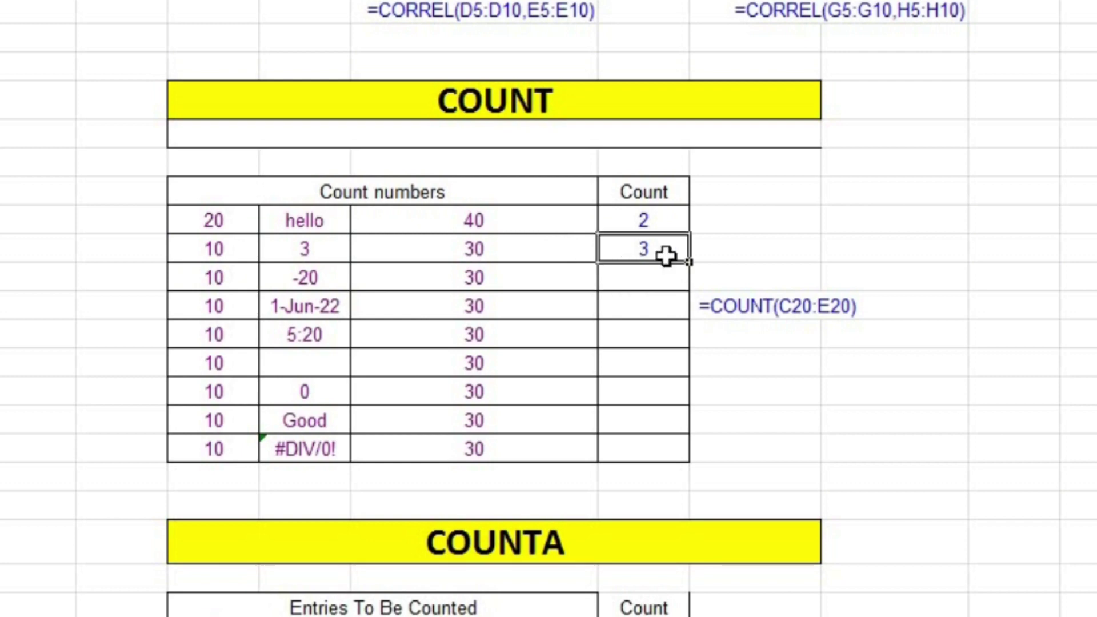
drag(691, 268, 694, 452)
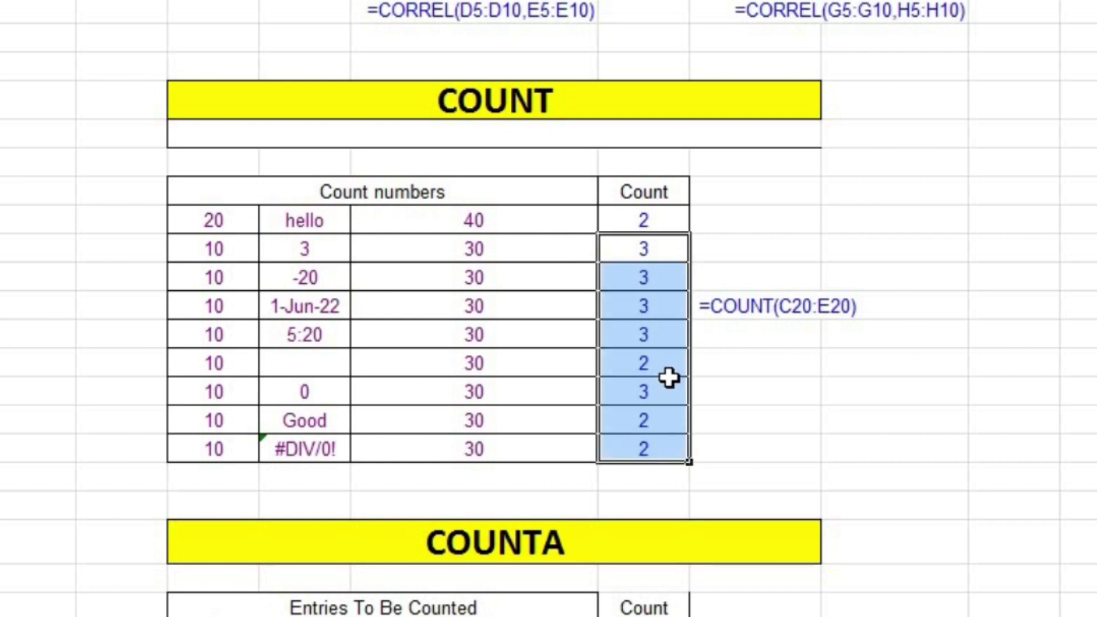
click(622, 360)
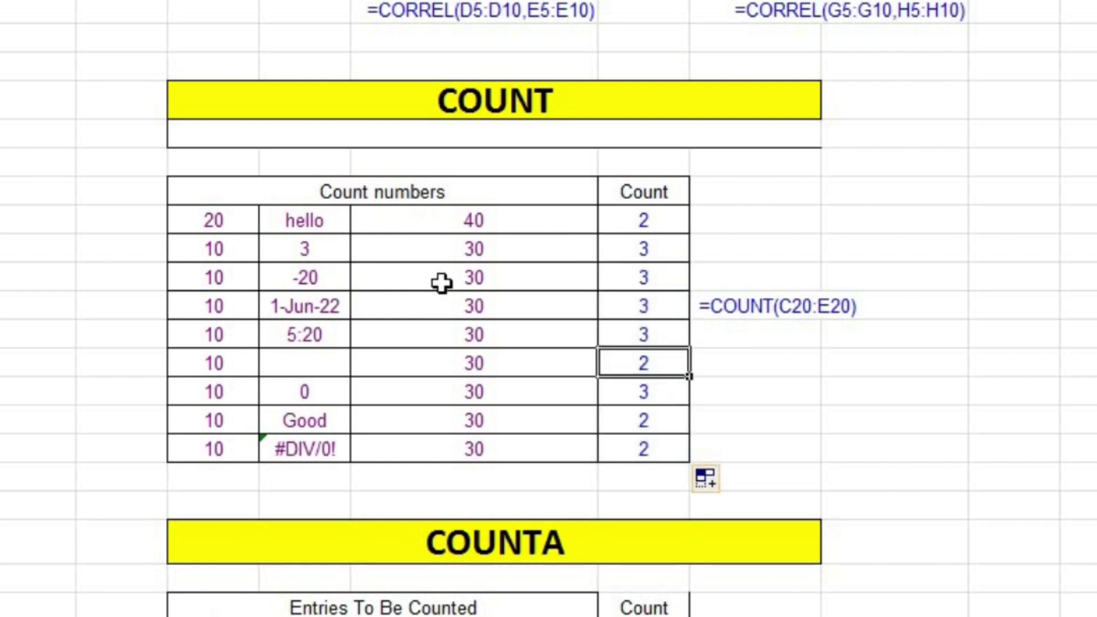
Restore the first row's value to 30, bringing its count back to 3
click(311, 220)
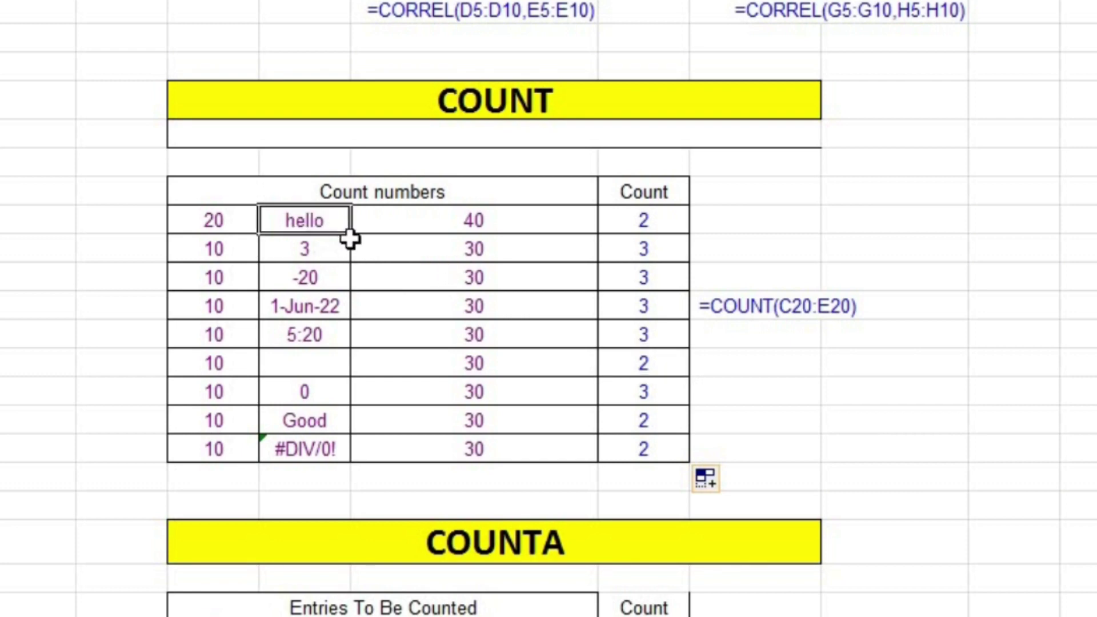
text(30)
key(Return)
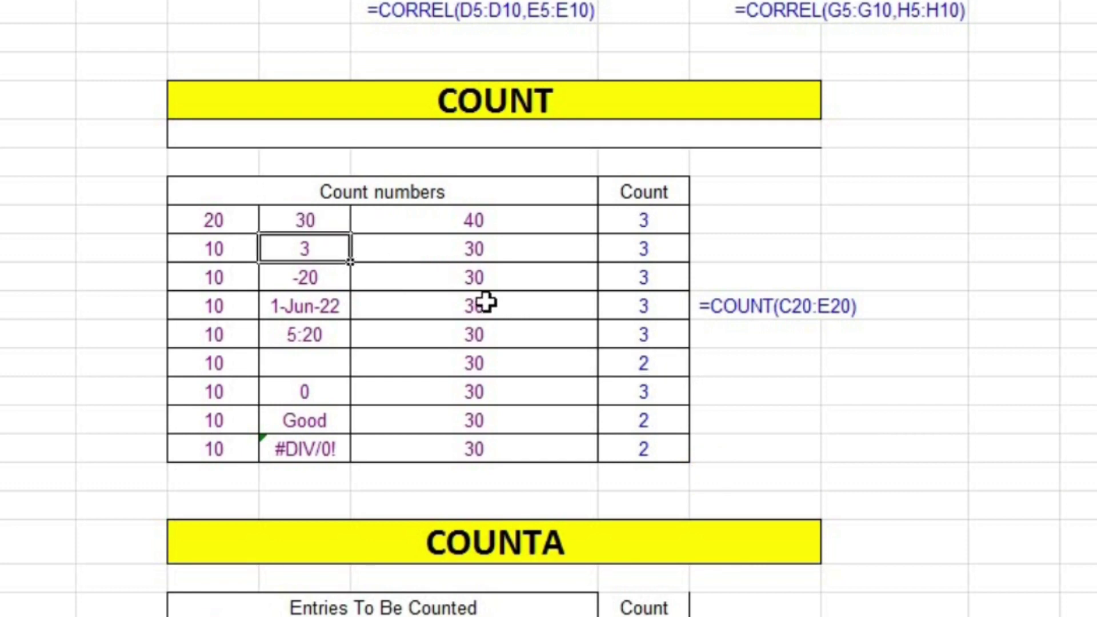
Enter a COUNTA formula over the first row's entries in the COUNTA table's first Count cell
scroll(445, 399, down, 4)
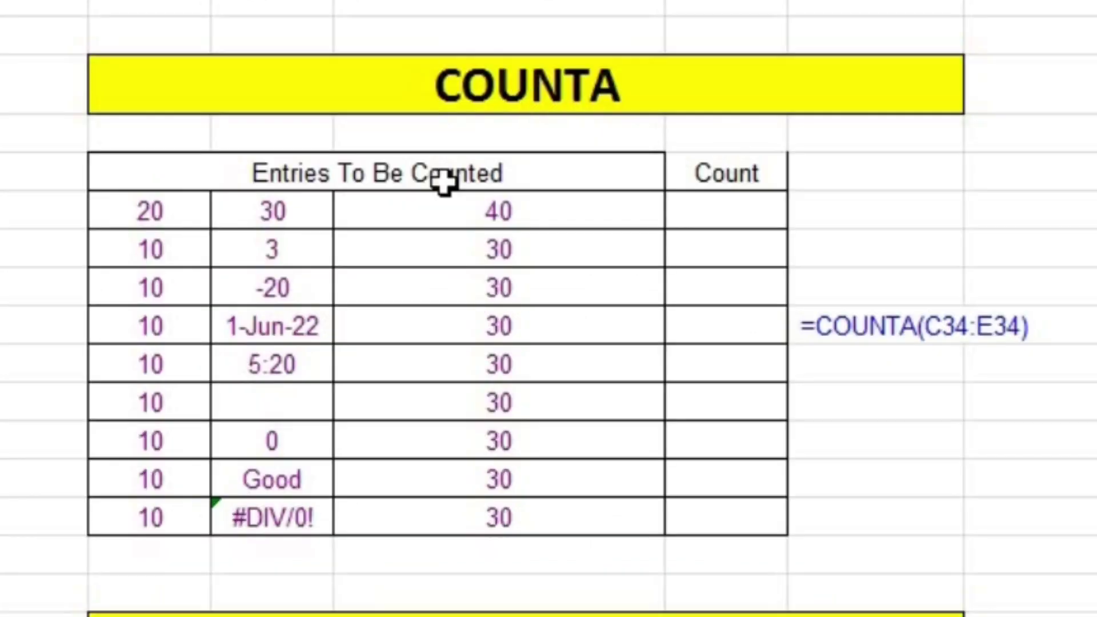
click(445, 182)
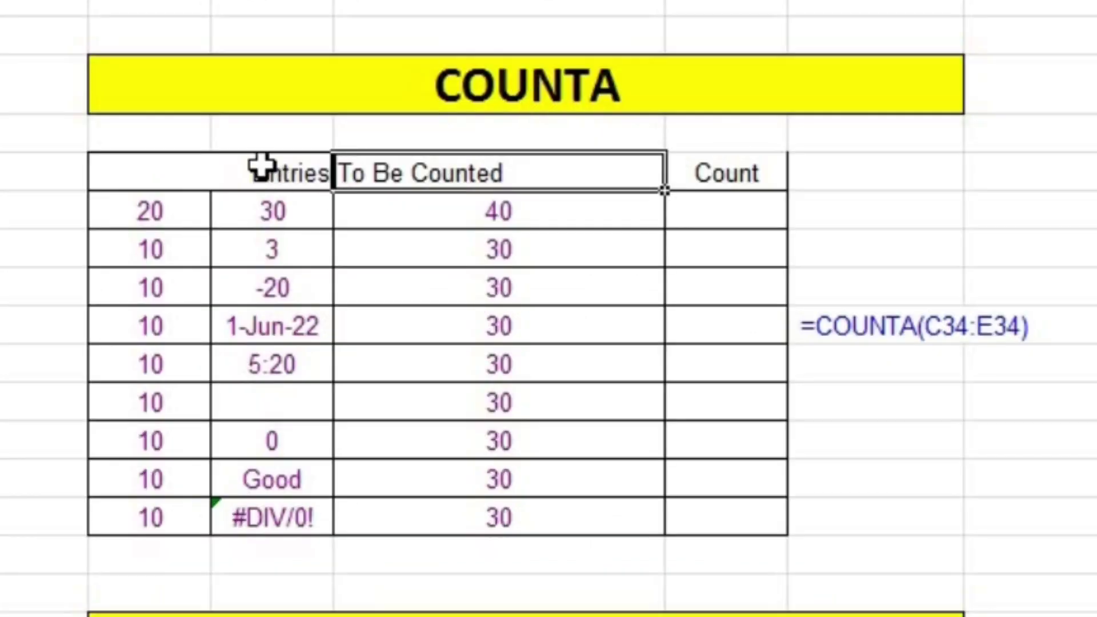
click(260, 166)
click(176, 171)
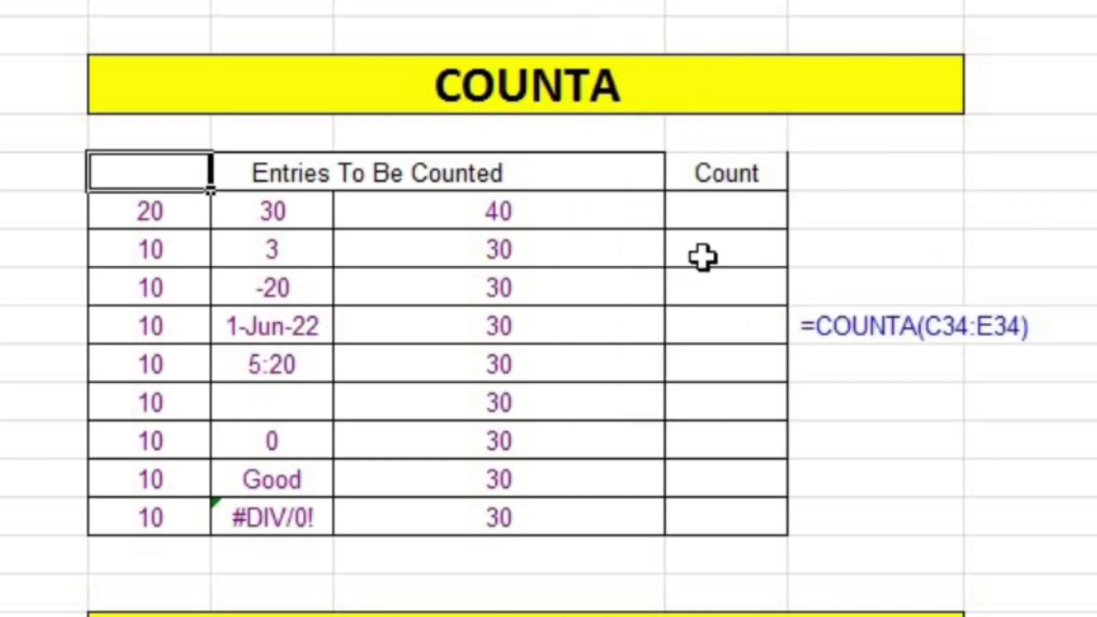
click(727, 212)
text(=)
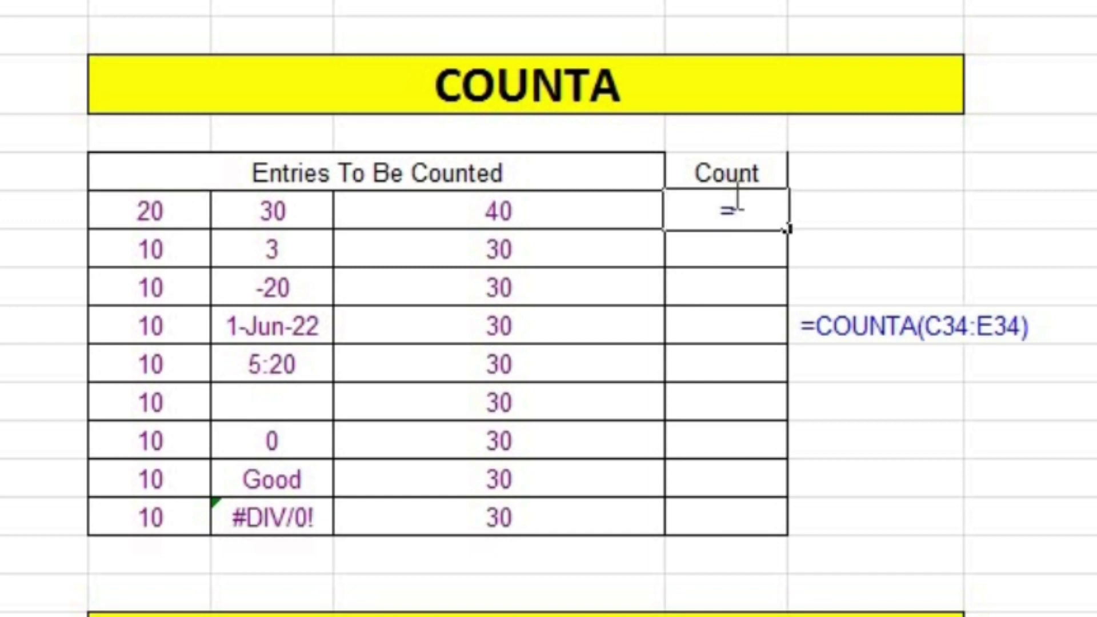
text(cou)
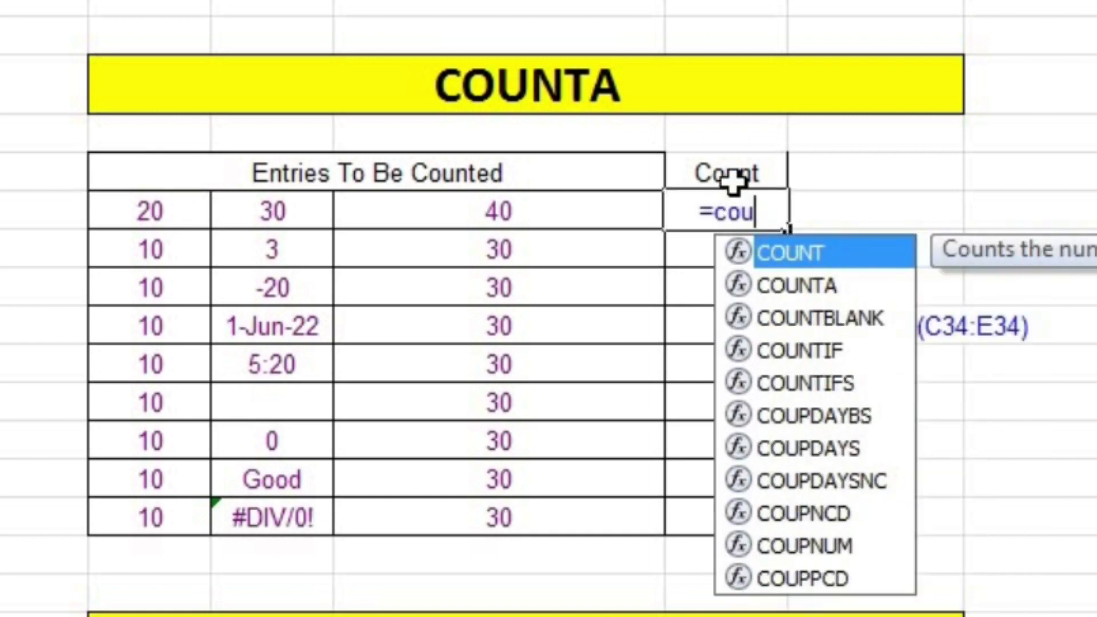
text(nt)
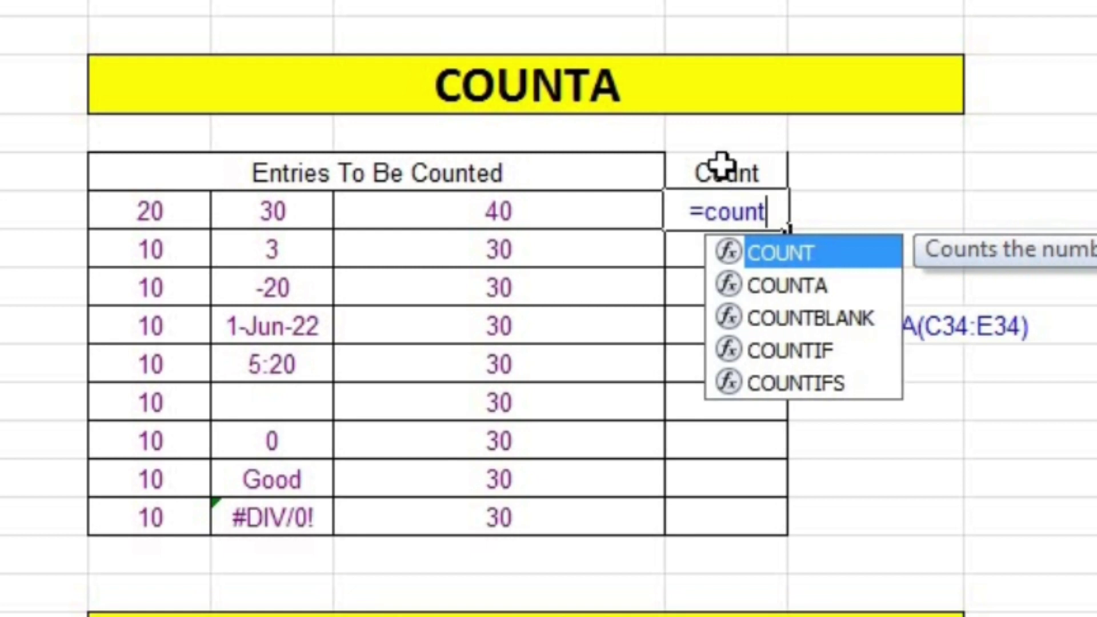
text(a)
key(Tab)
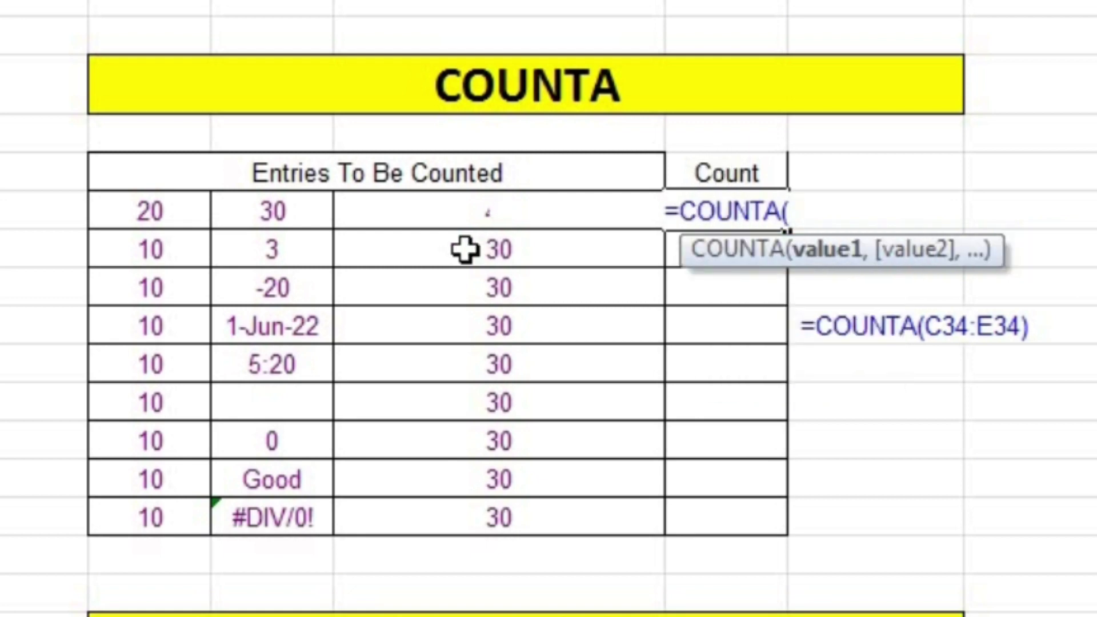
drag(152, 211, 405, 216)
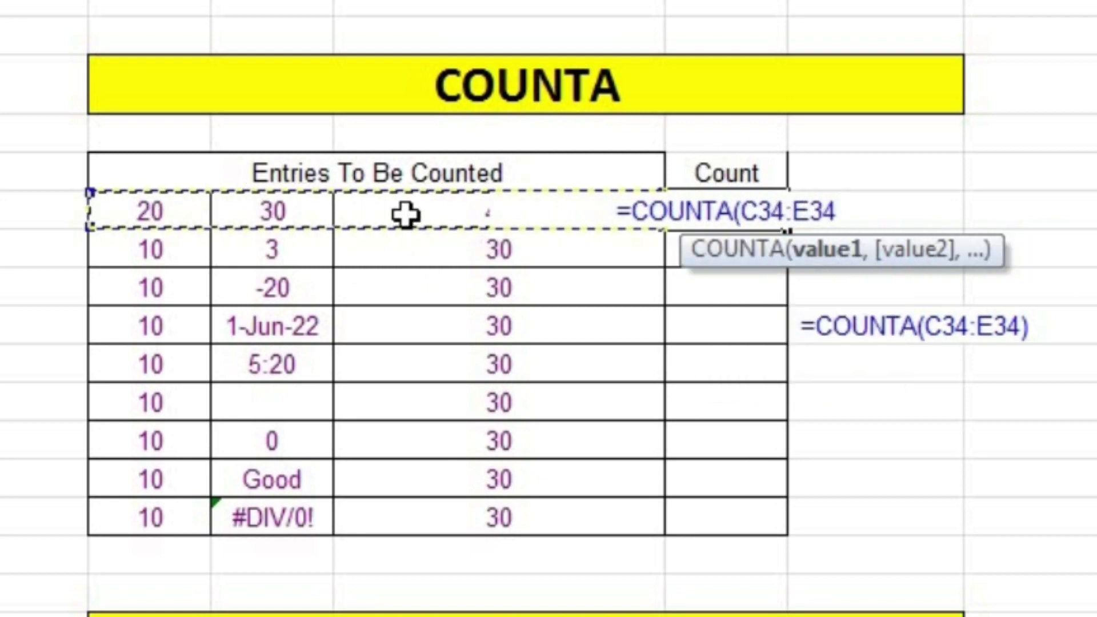
text())
key(Return)
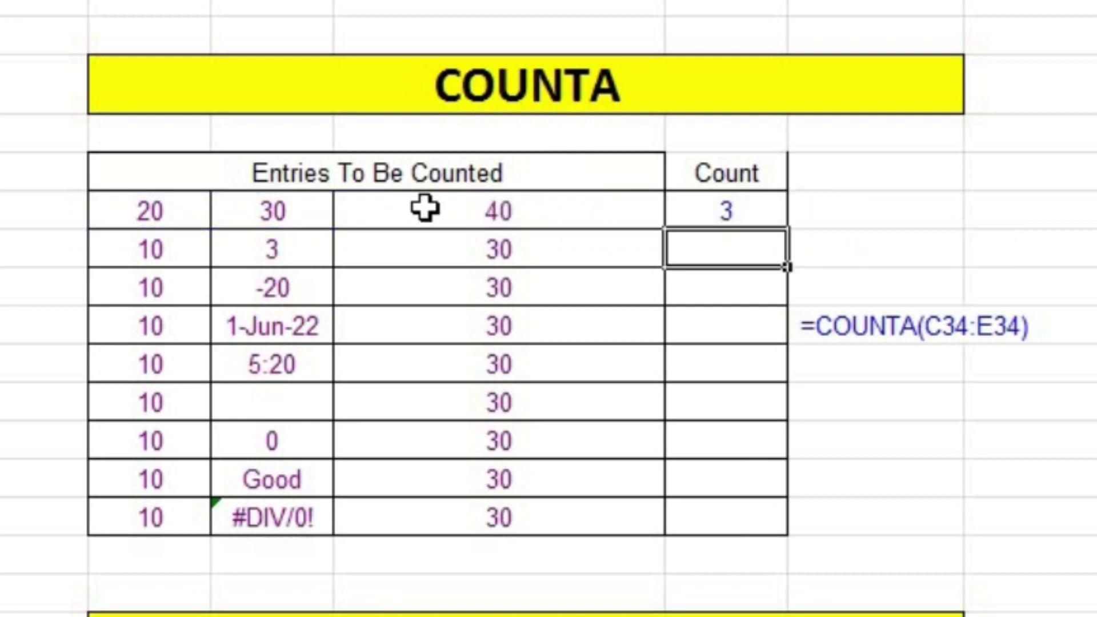
Type hello over 30 to confirm COUNTA still reads 3, then restore 30
click(314, 216)
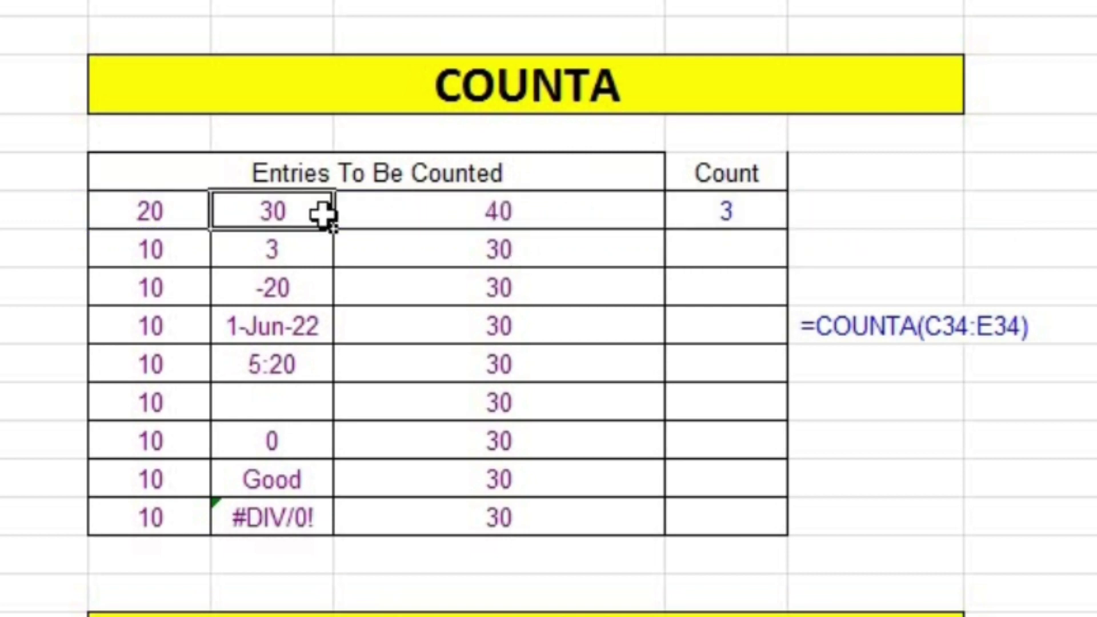
text(hello)
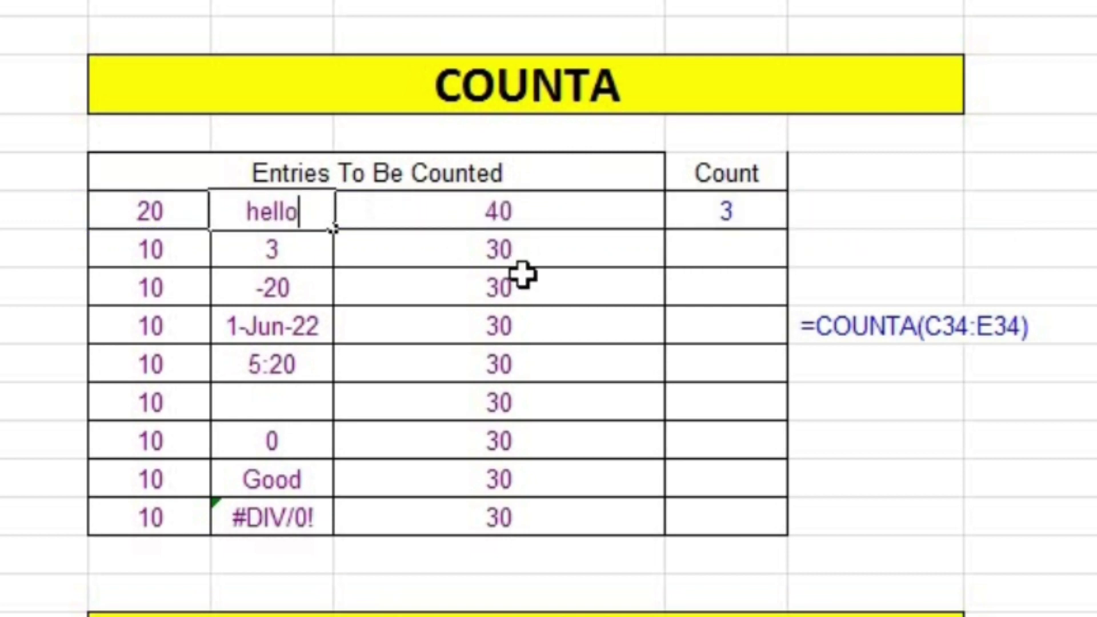
key(Return)
click(763, 210)
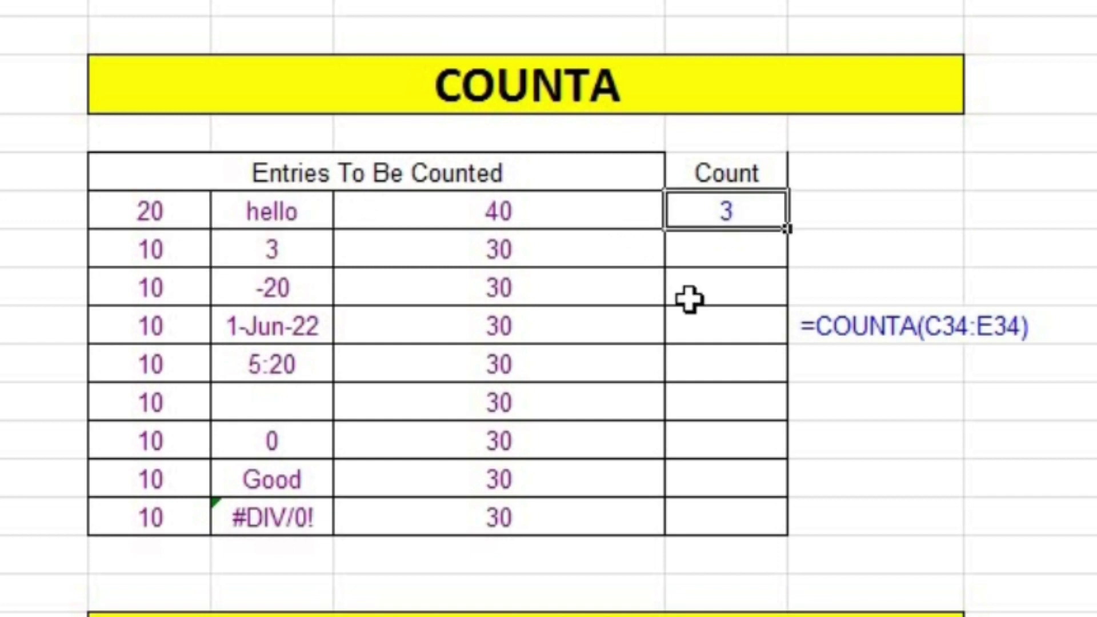
click(289, 212)
click(445, 216)
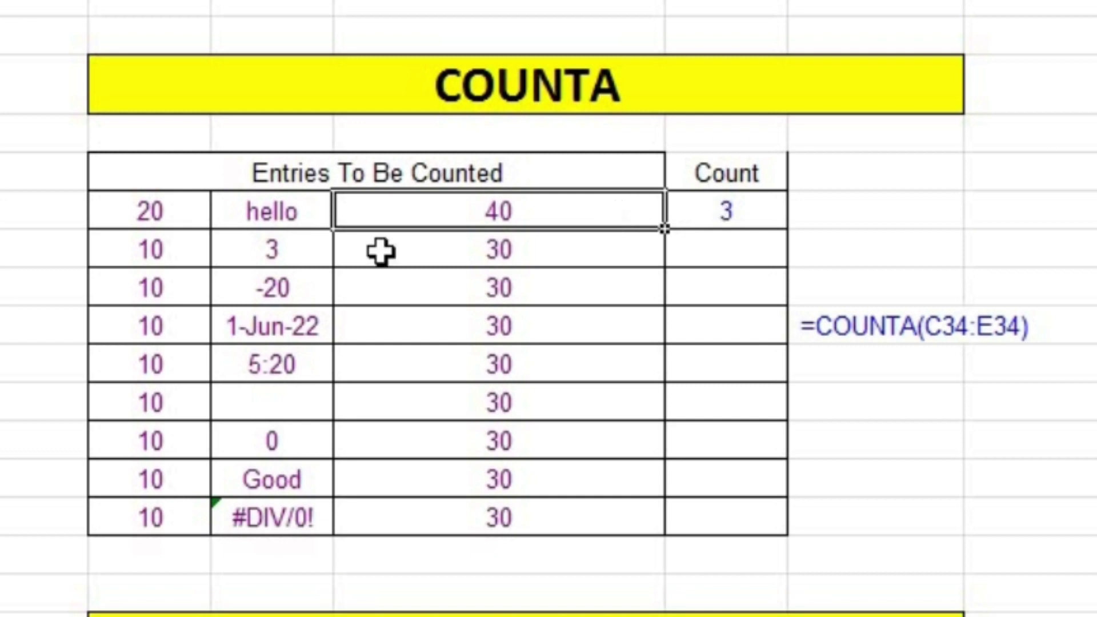
click(280, 212)
text(3)
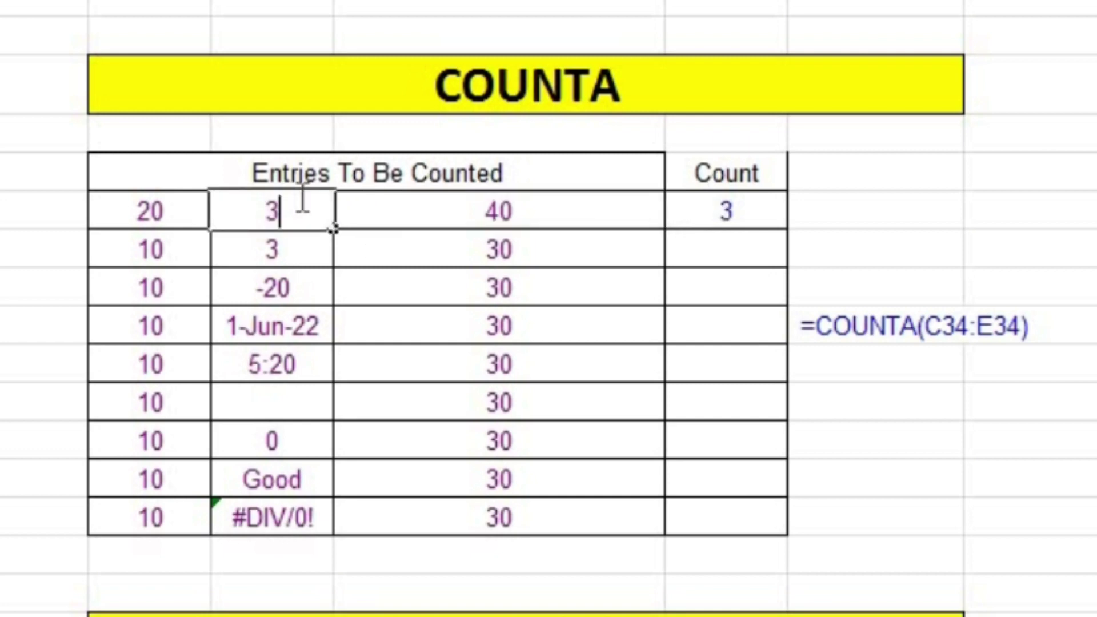
text(0)
click(583, 337)
Fill the COUNTA formula down the whole Count column
click(706, 216)
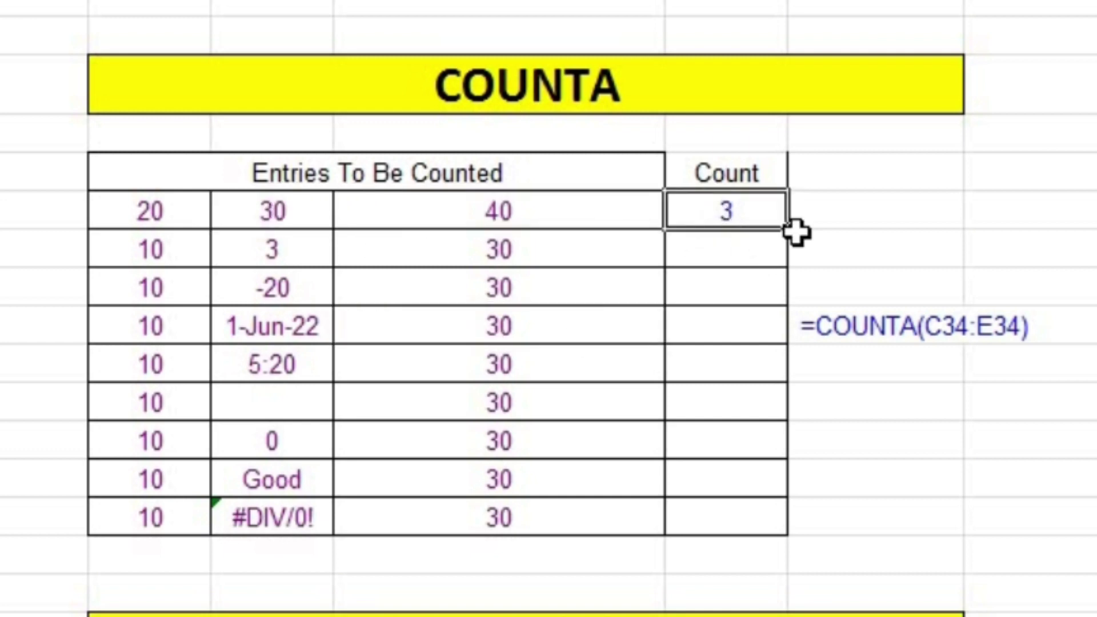
drag(787, 240, 771, 529)
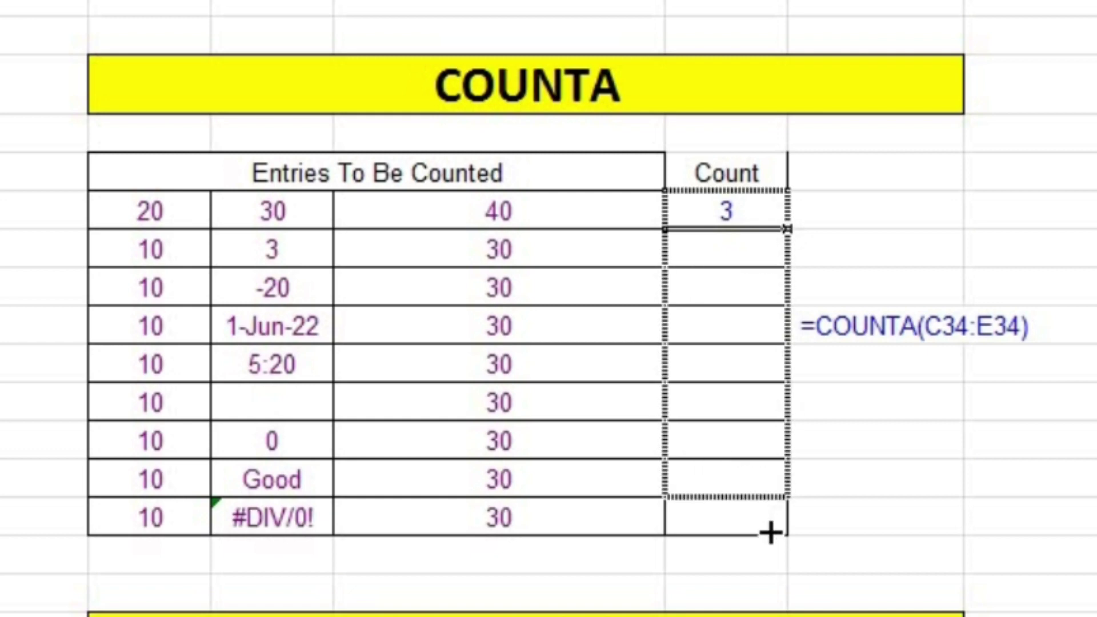
click(274, 410)
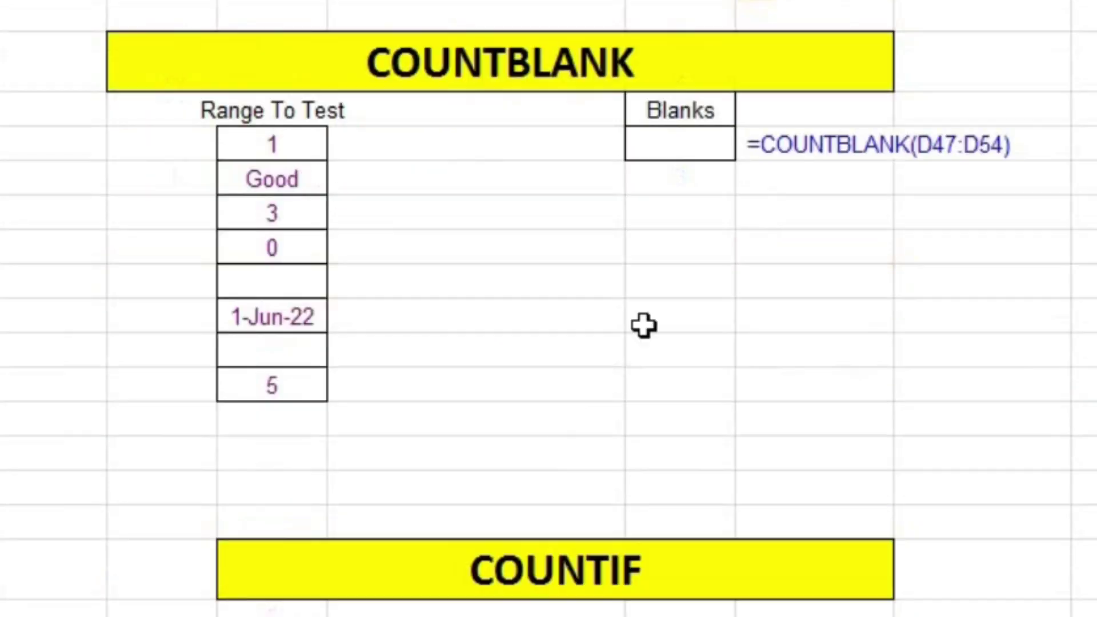
Enter =COUNTBLANK(D47:D54) in the Blanks cell, returning 2
click(664, 143)
text(=)
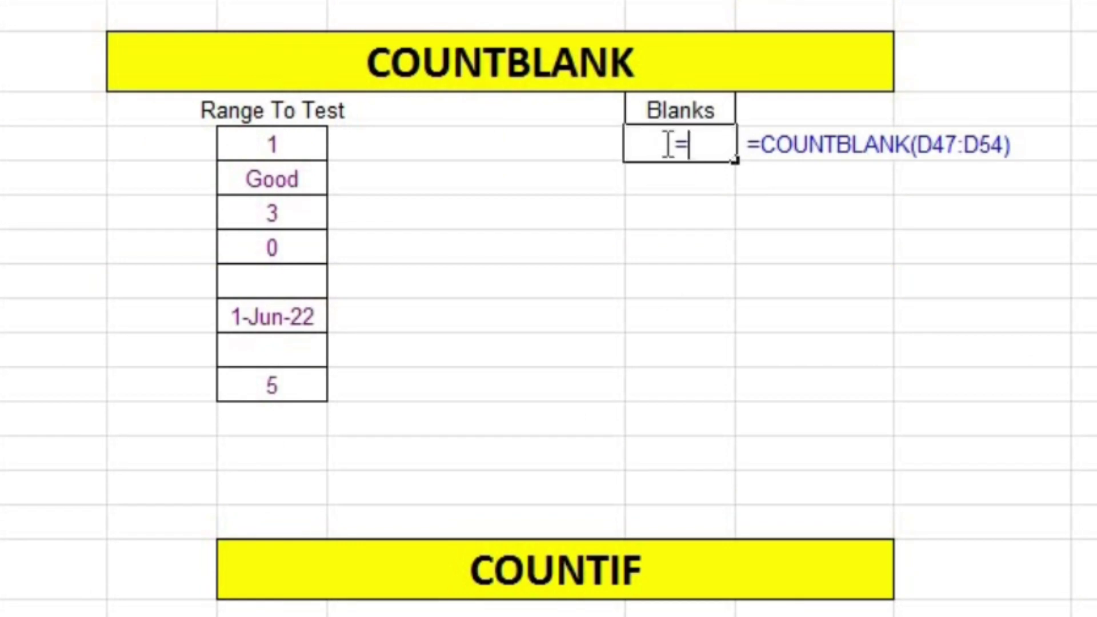
text(co)
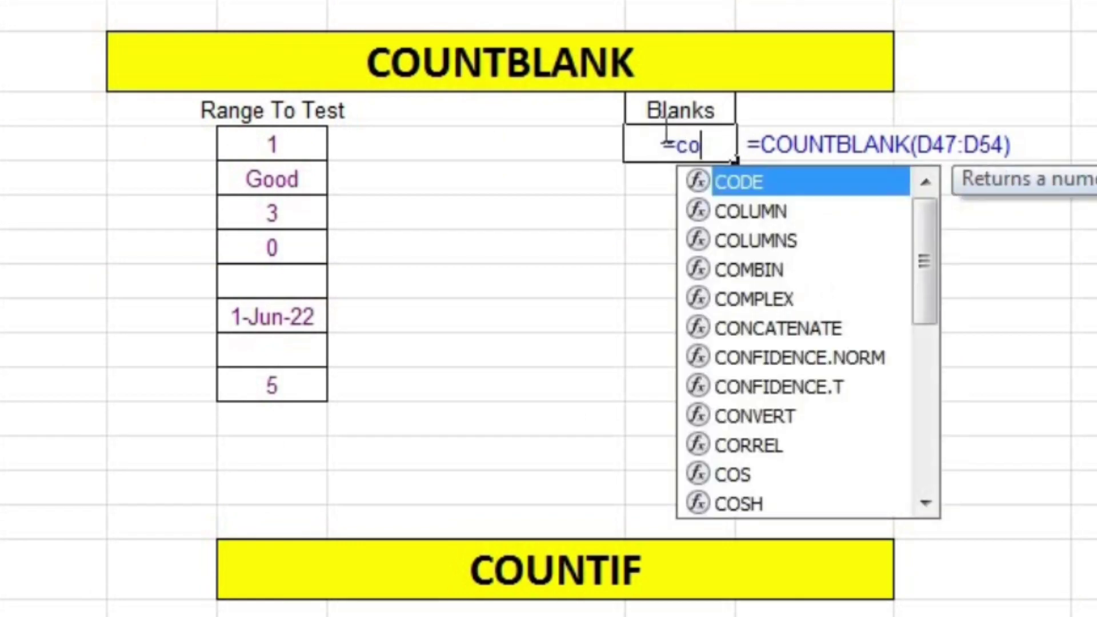
text(un)
click(767, 239)
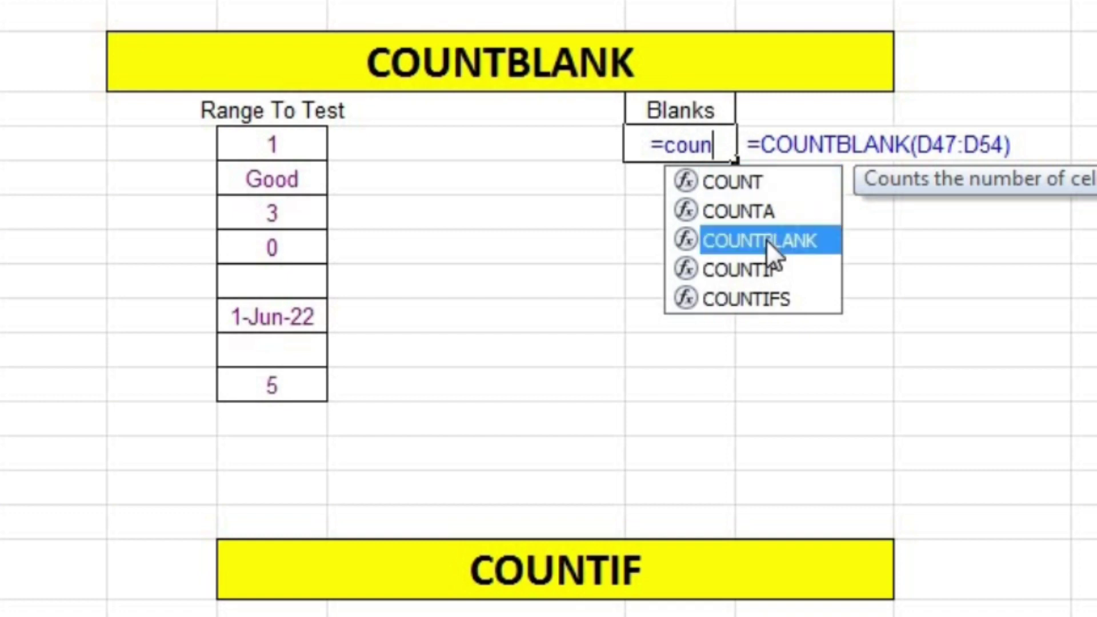
double_click(763, 234)
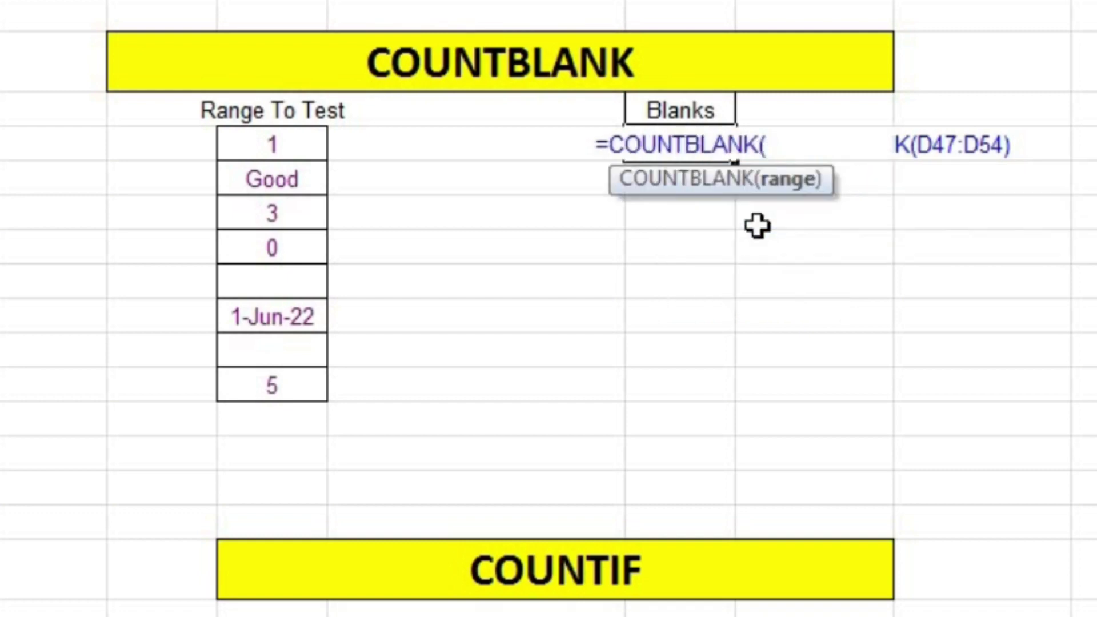
click(270, 150)
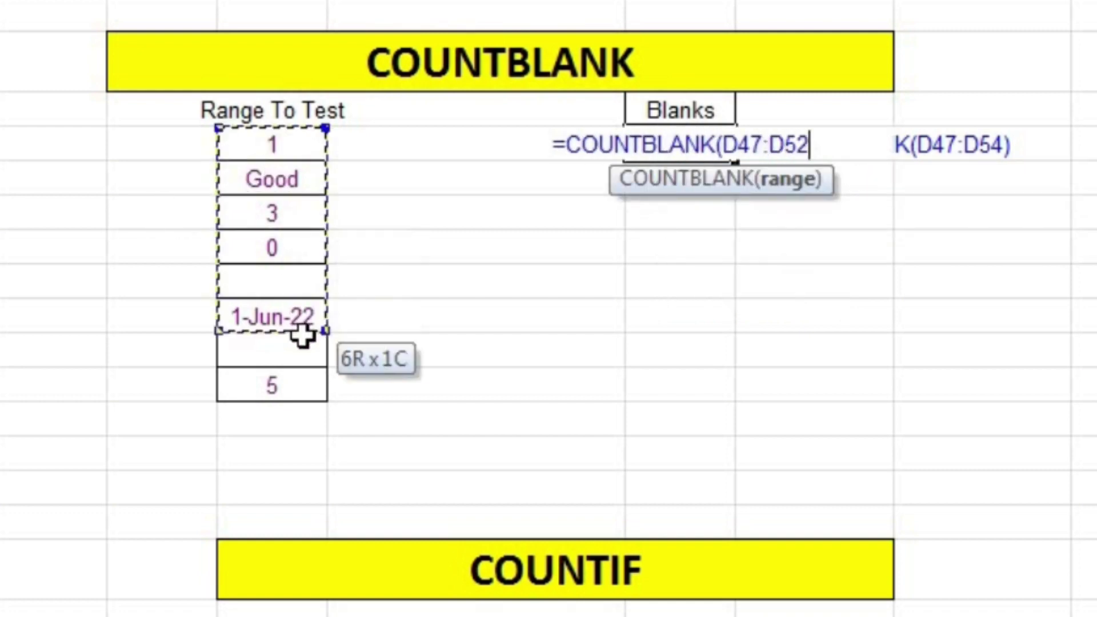
drag(276, 175, 312, 371)
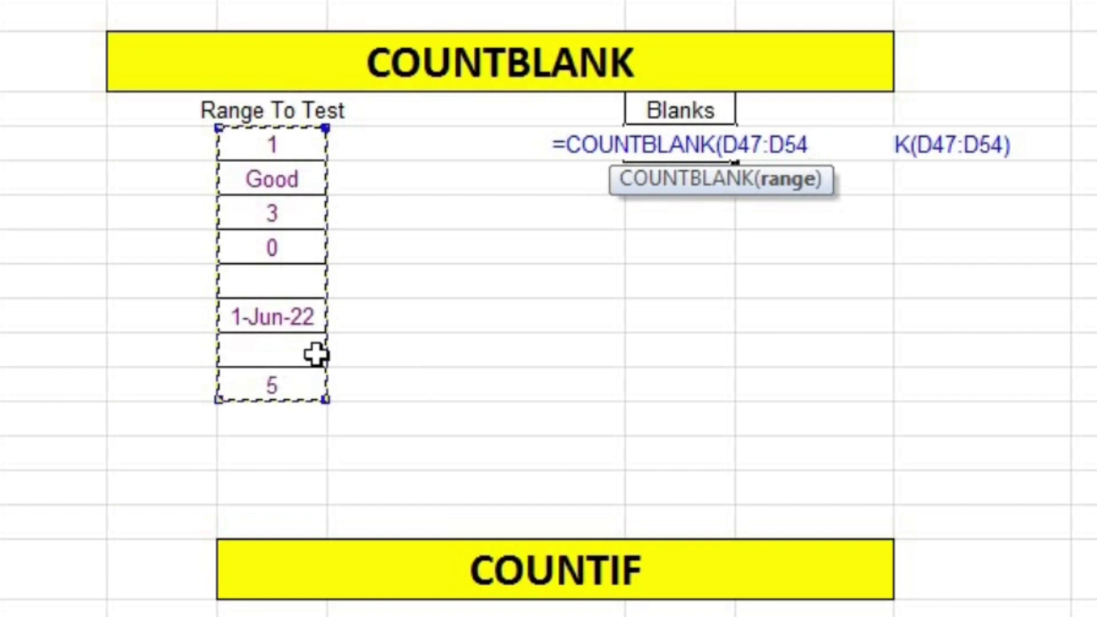
text())
key(Return)
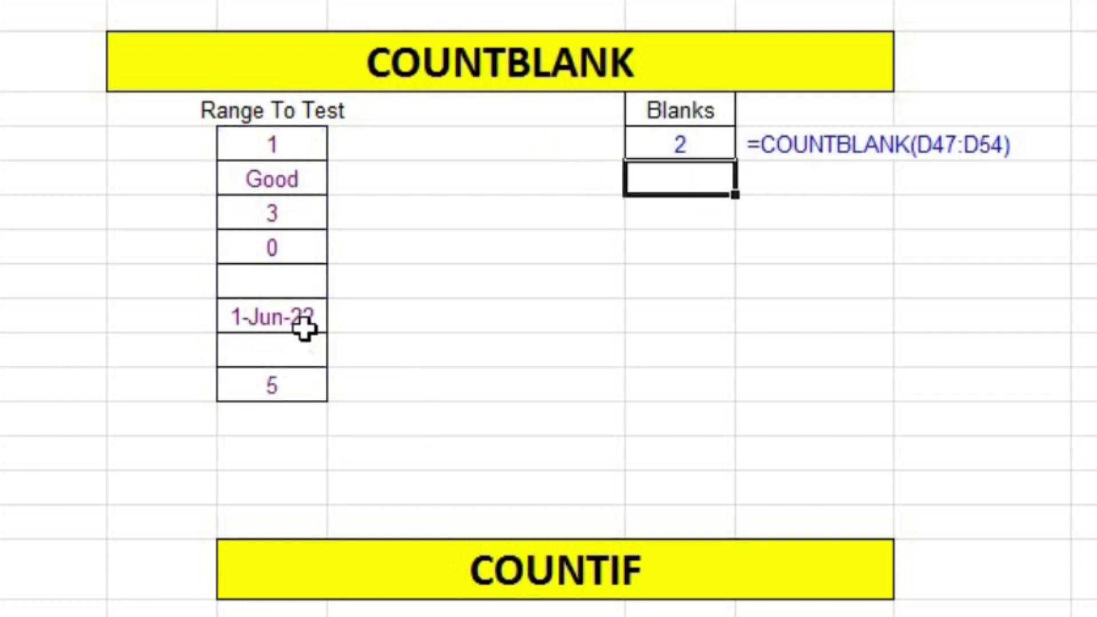
click(659, 145)
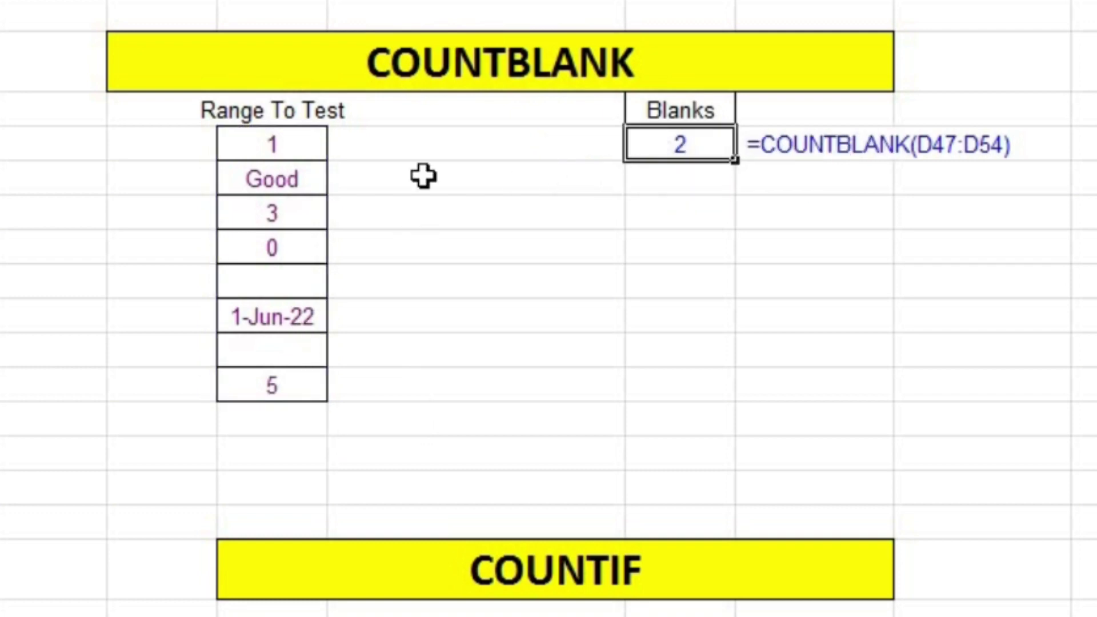
click(252, 112)
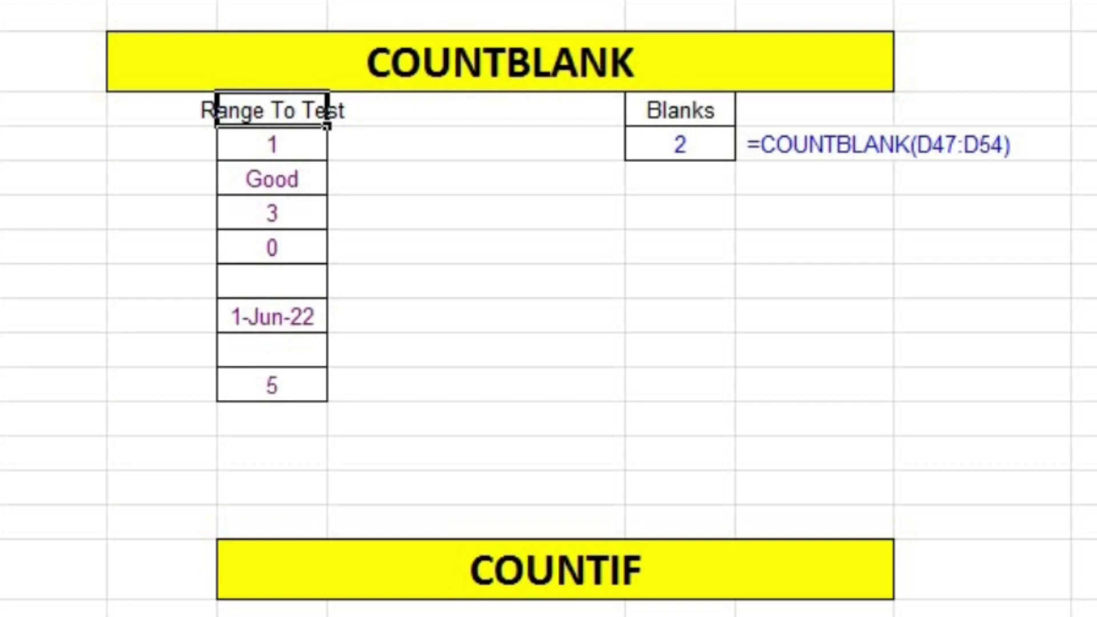
Rename the Range To Test header to Attendence
text(add)
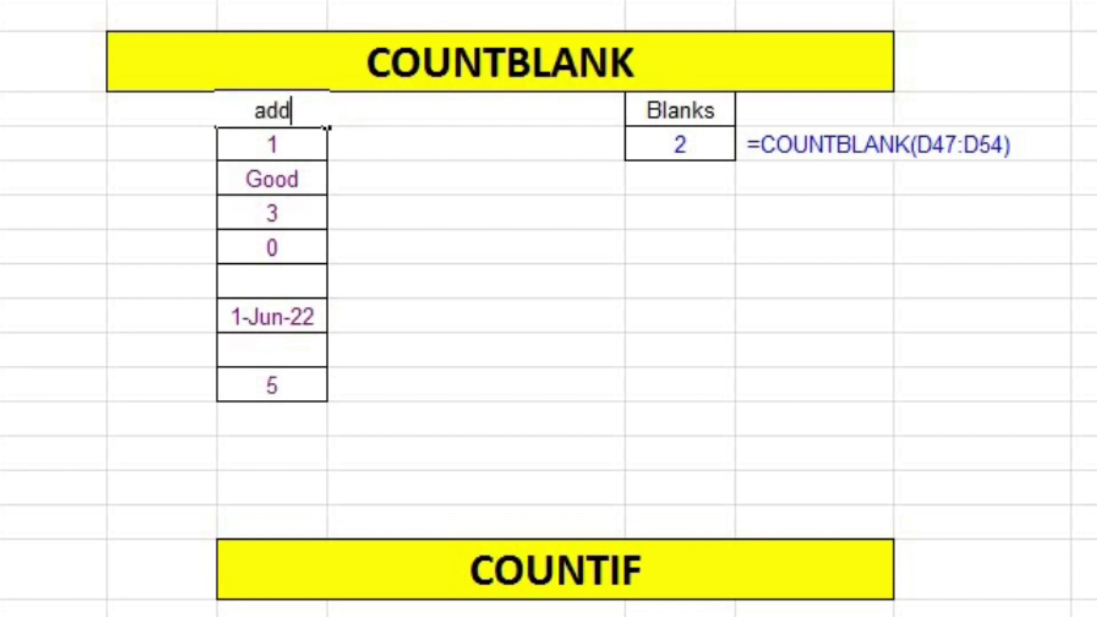
key(BackSpace)
key(BackSpace)
key(BackSpace)
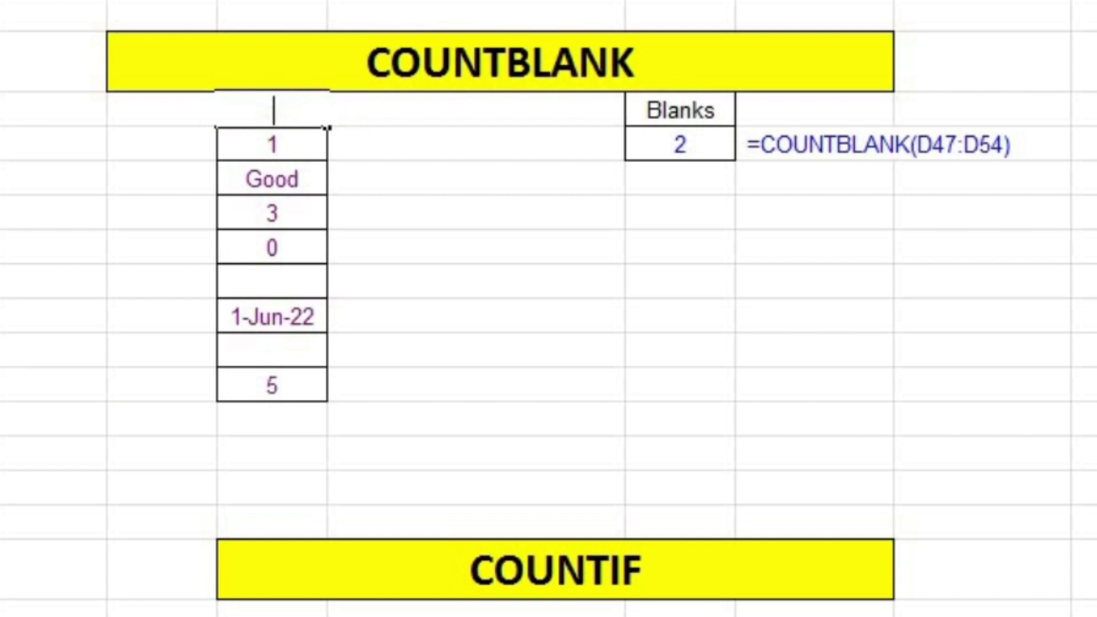
text(Att)
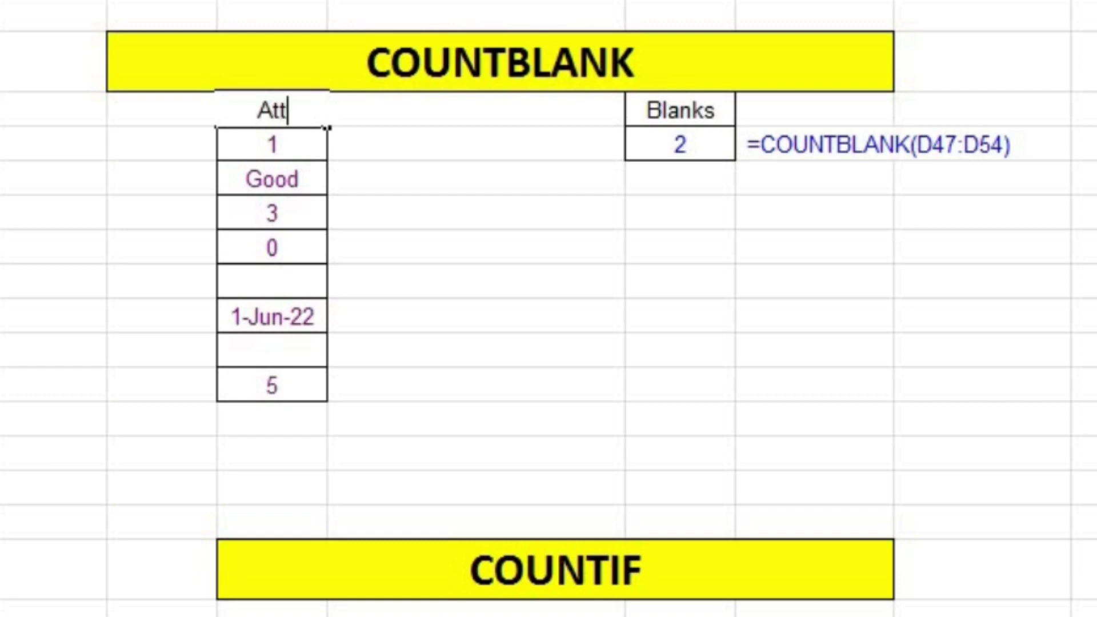
text(ende)
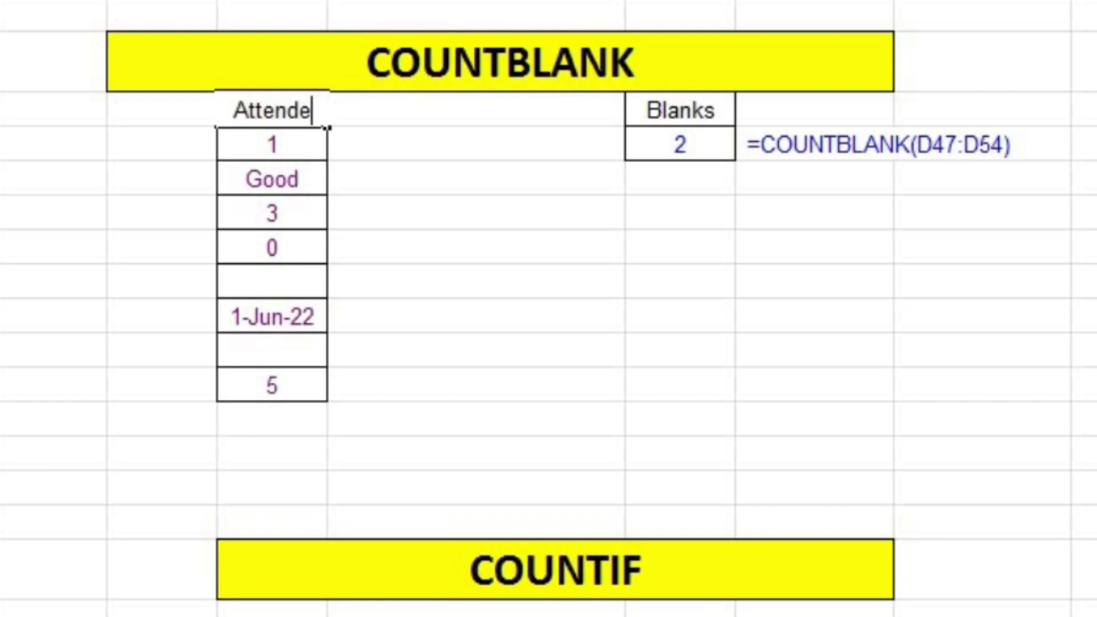
text(nce)
key(Return)
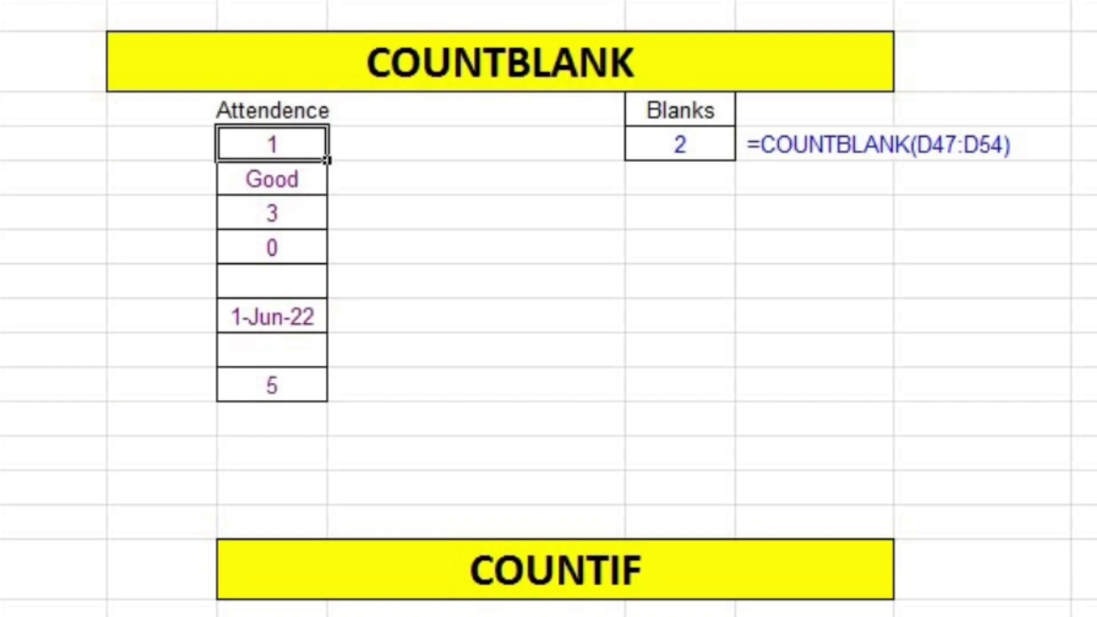
click(242, 110)
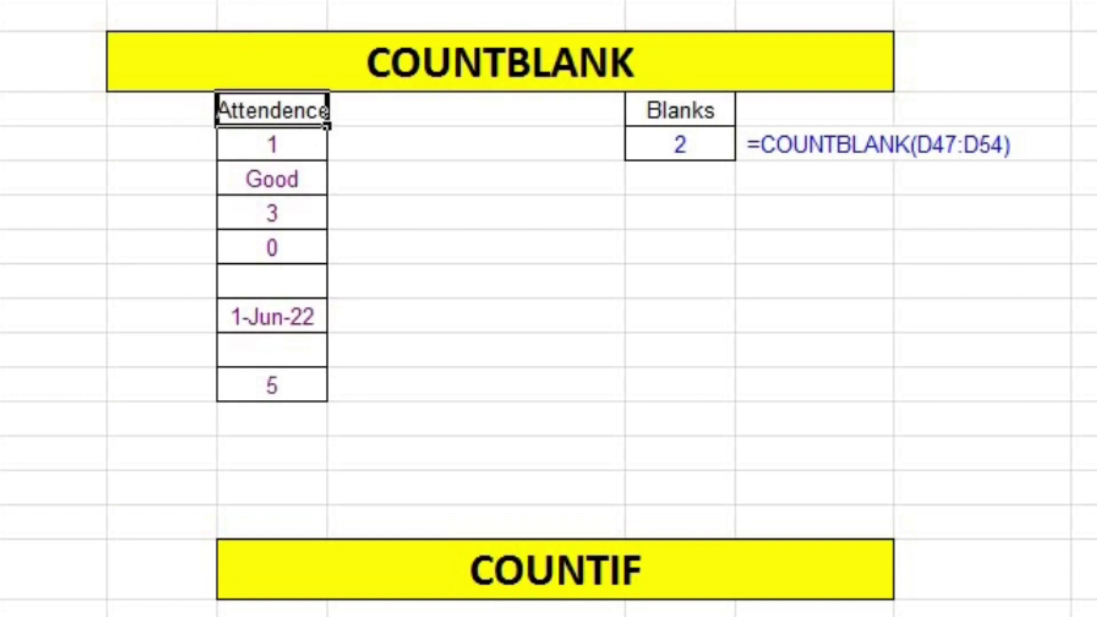
Run a spelling check on the sheet, ignoring Attendence and Cpu
key(F7)
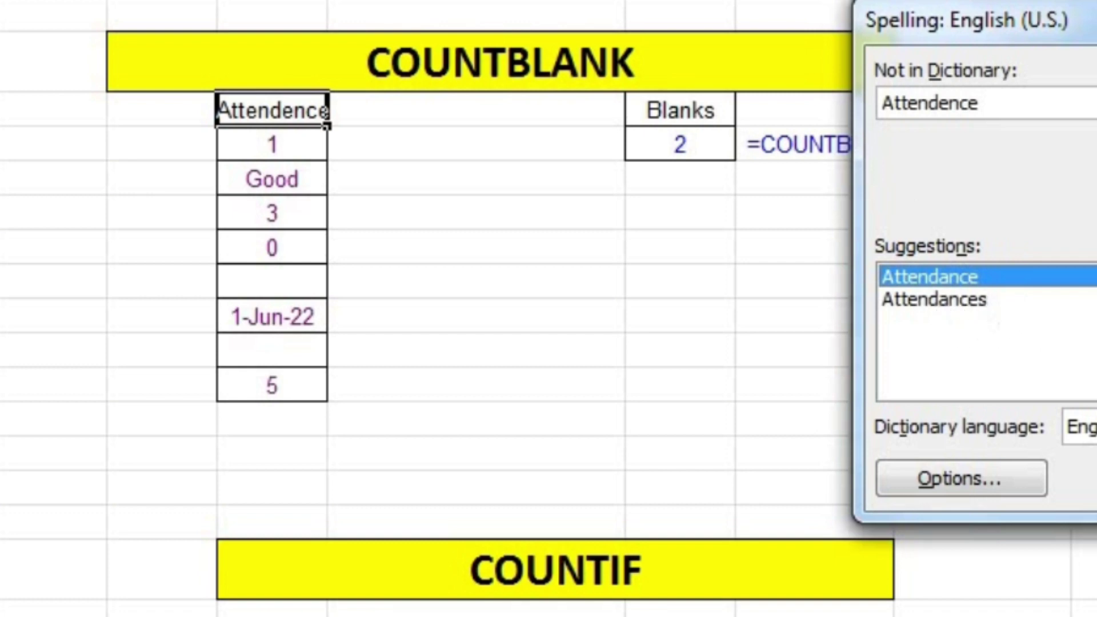
click(1089, 103)
click(1089, 103)
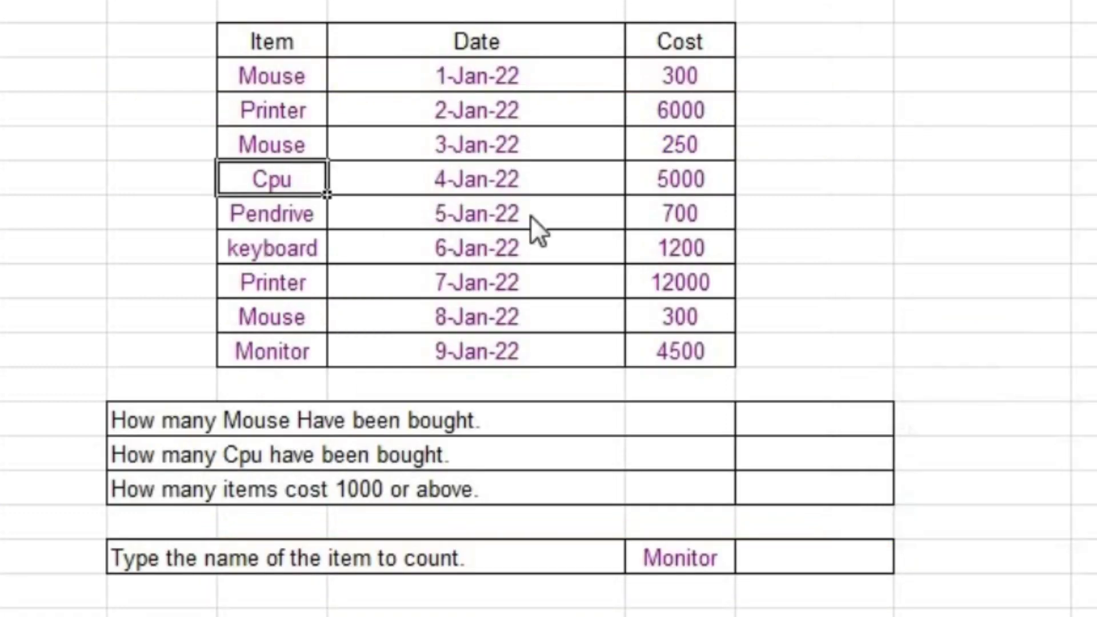
click(1000, 157)
Change the first three Attendance entries, including Good and 3, to P
scroll(509, 320, down, 3)
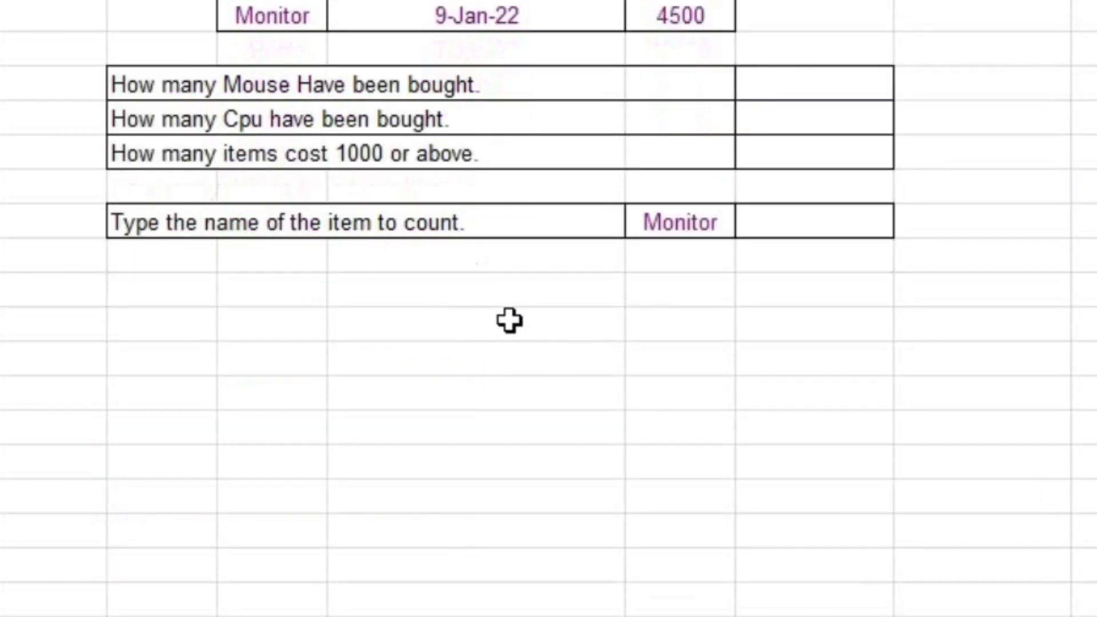
scroll(511, 309, up, 7)
scroll(510, 308, up, 4)
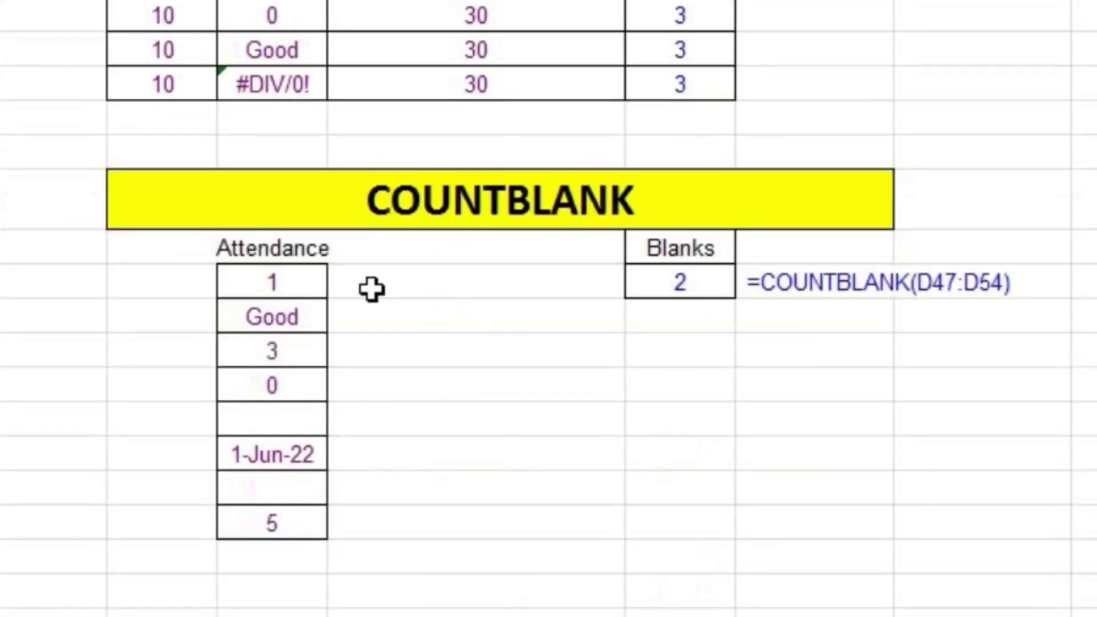
click(303, 248)
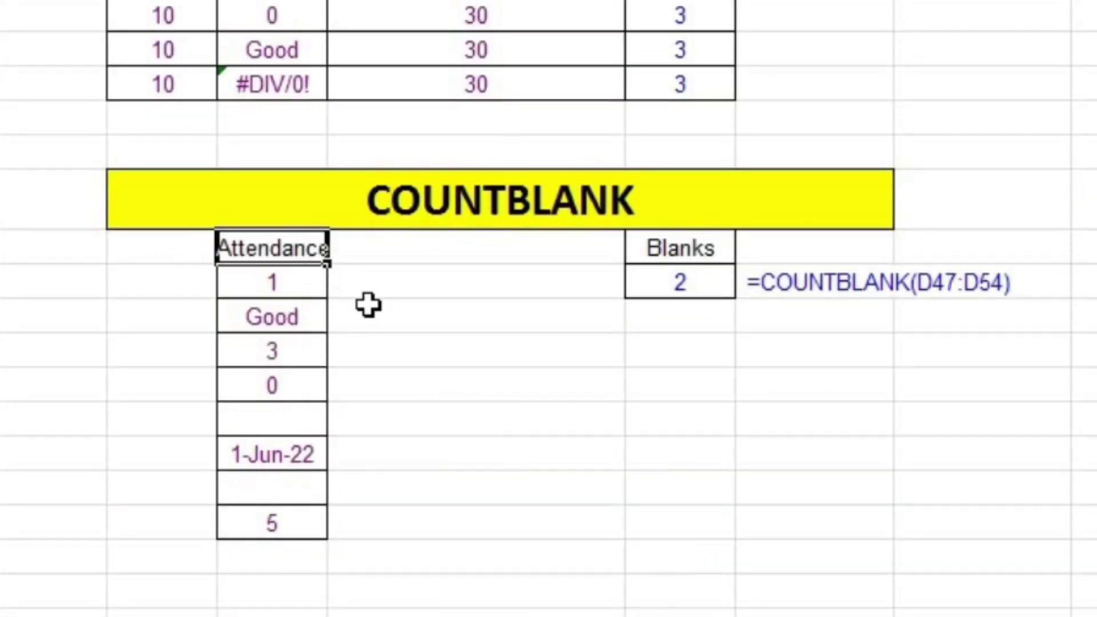
click(270, 293)
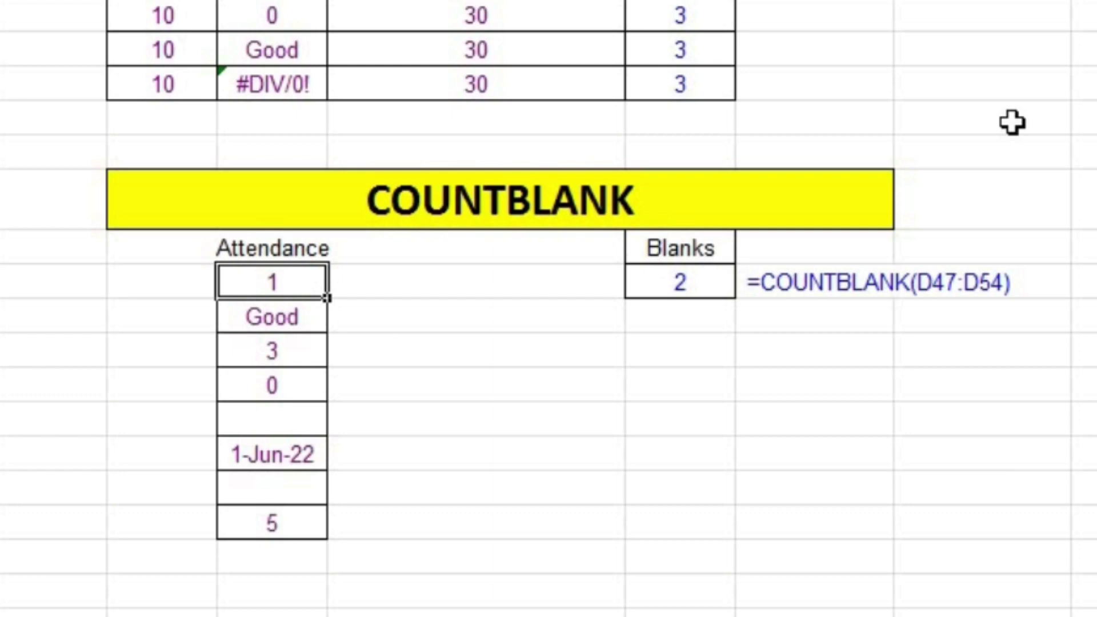
text(A)
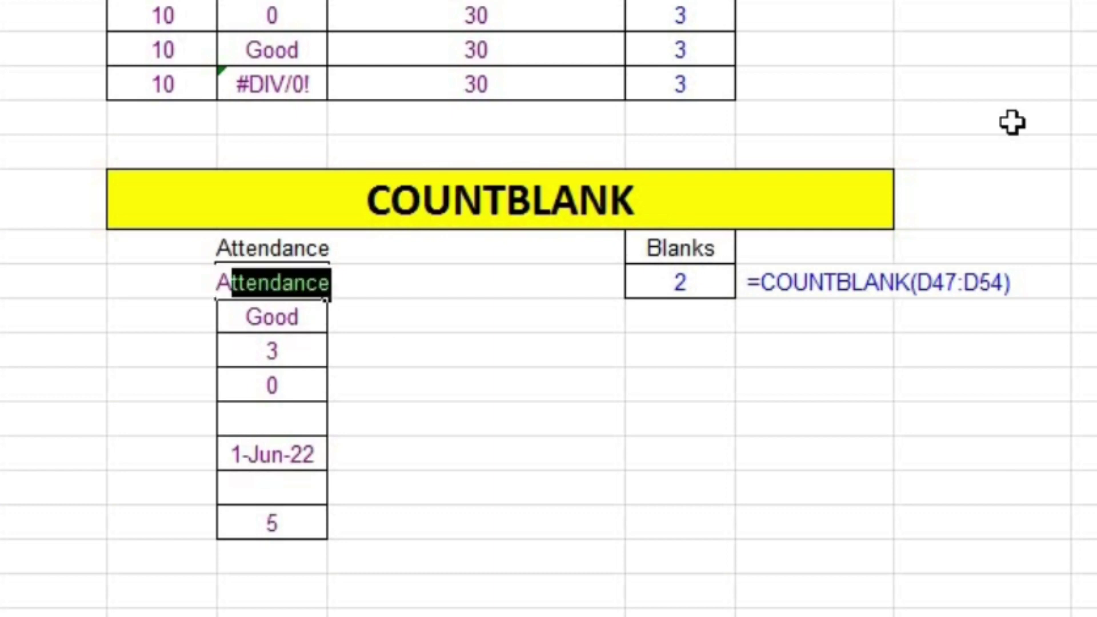
key(Delete)
key(Return)
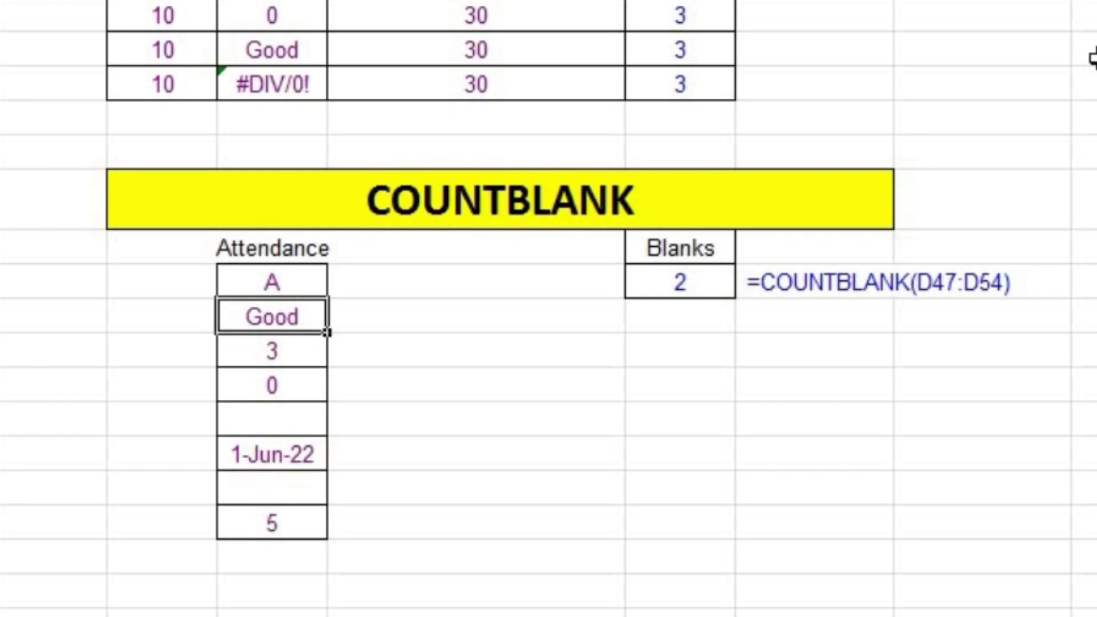
text(P)
key(Return)
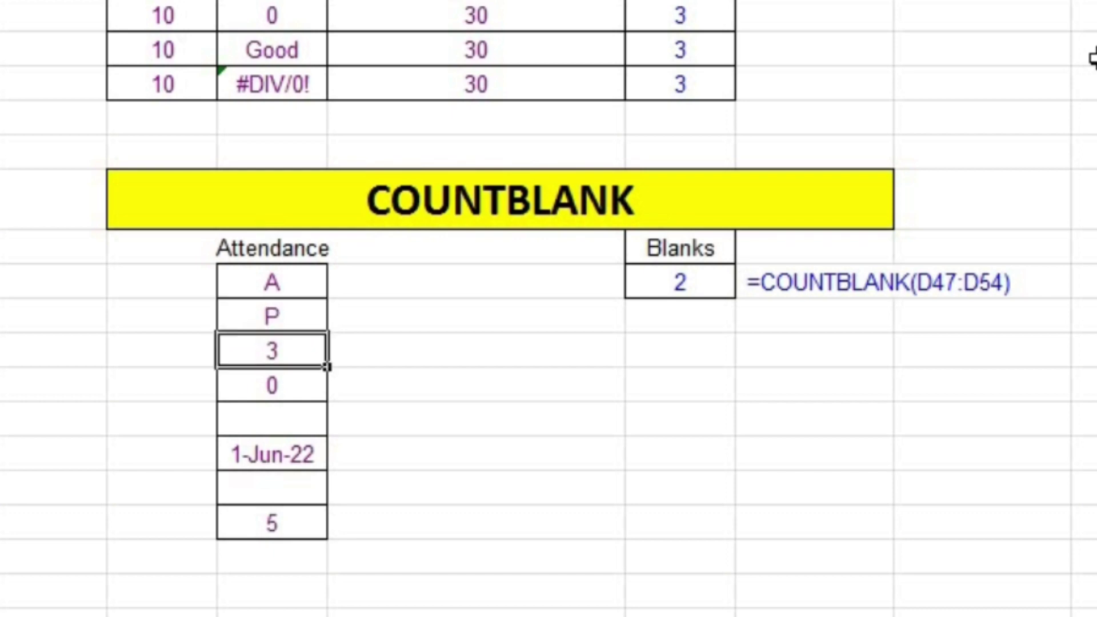
text(A)
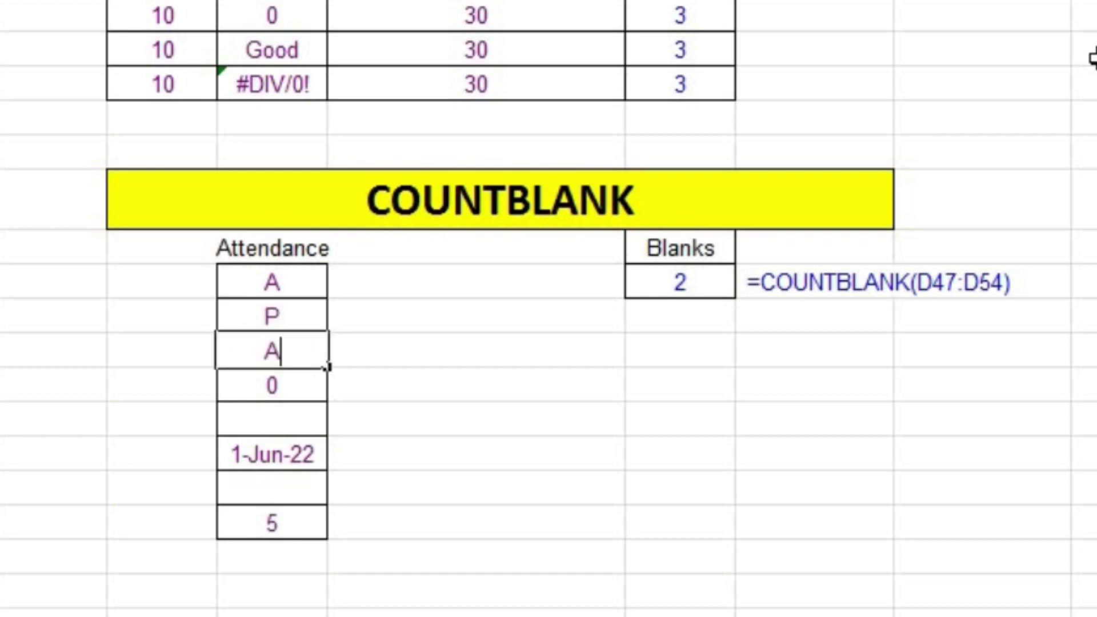
key(Up)
key(Up)
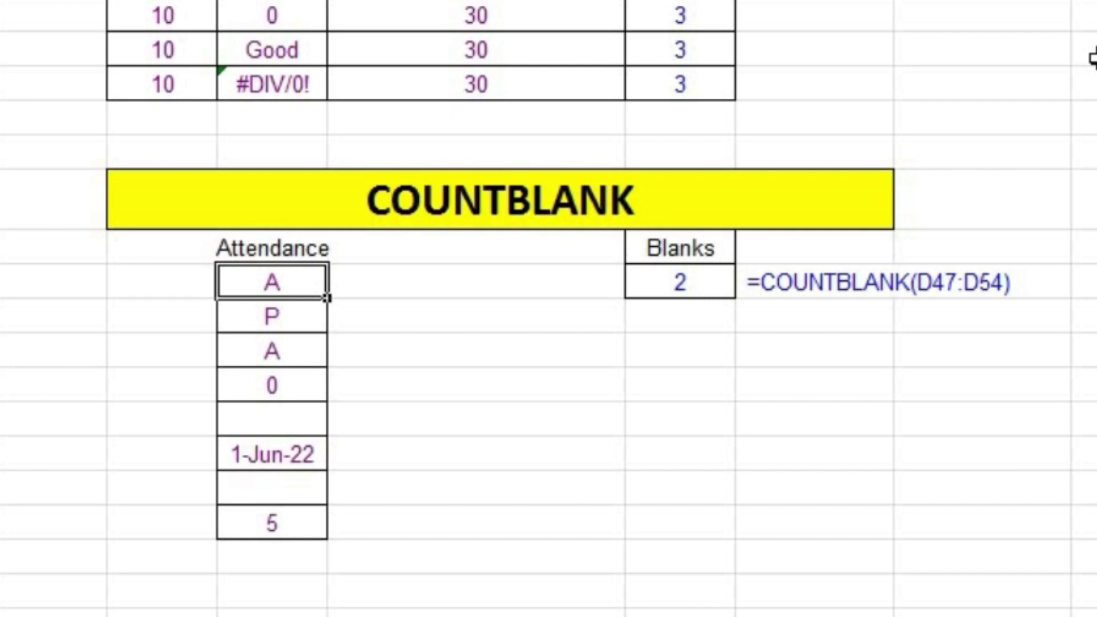
text(P)
key(Return)
key(Down)
text(P)
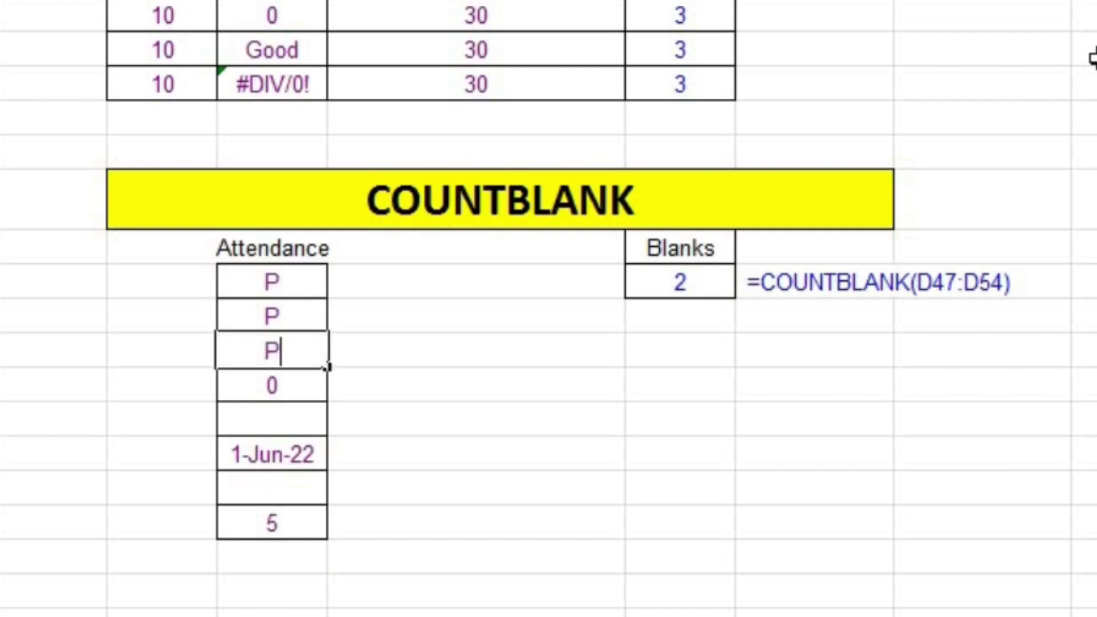
key(Return)
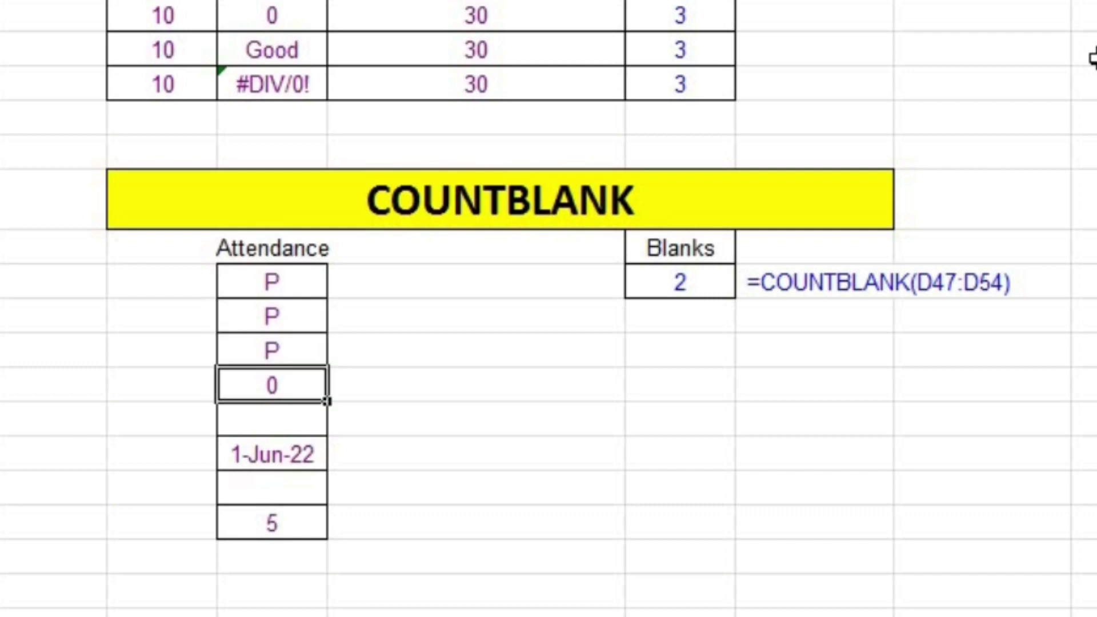
Clear the 0, replace 1-Jun-22 with P and 5 with LEAVE, making Blanks 3
key(BackSpace)
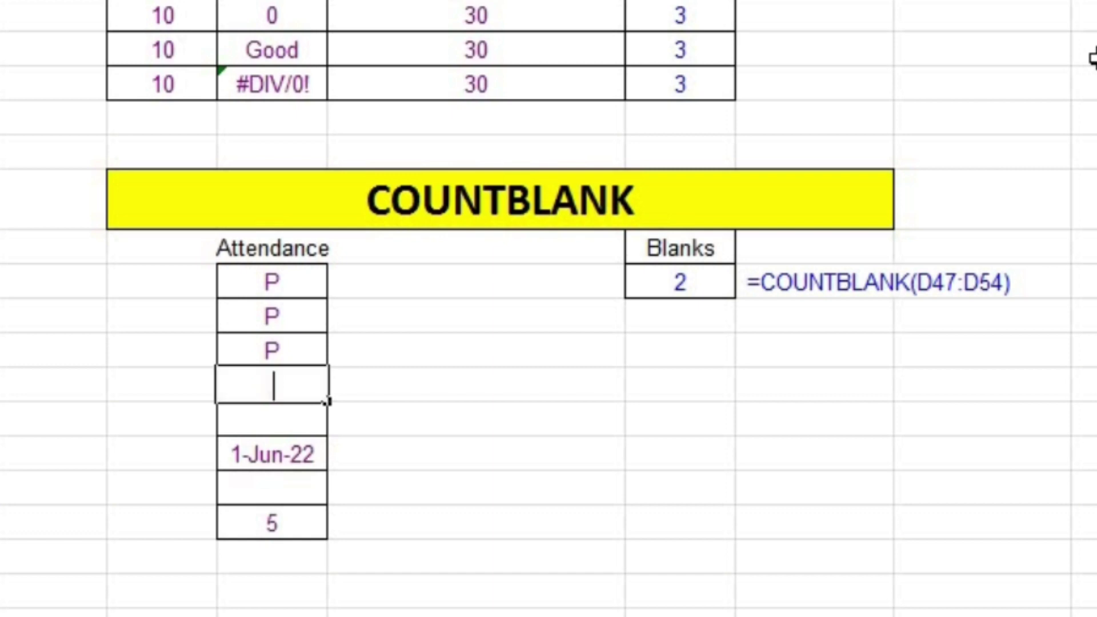
key(Return)
key(Down)
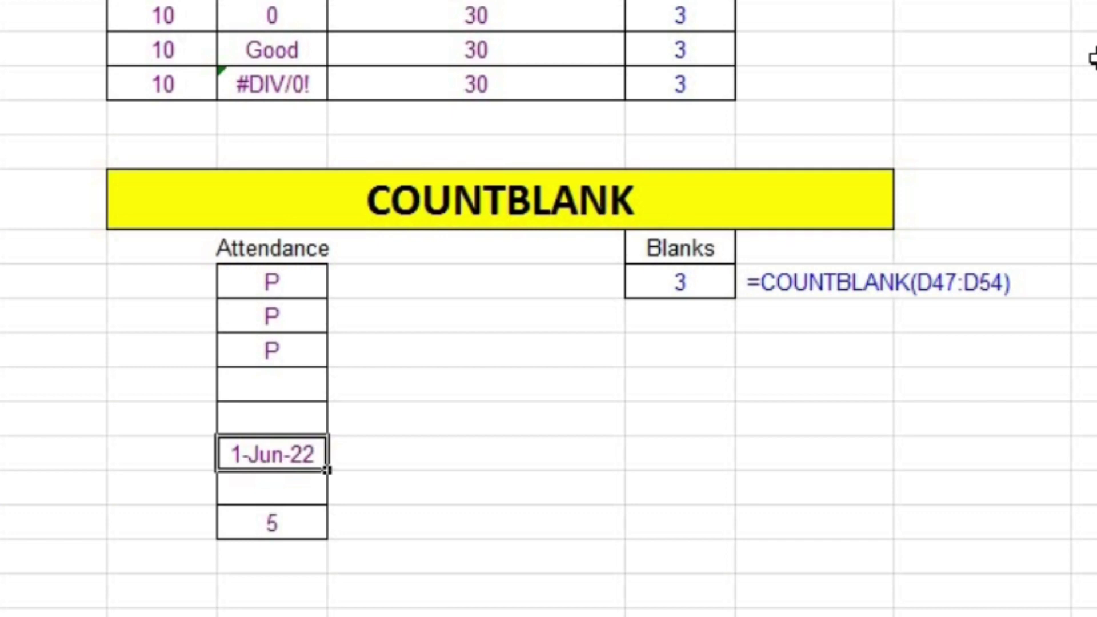
text(P)
key(Return)
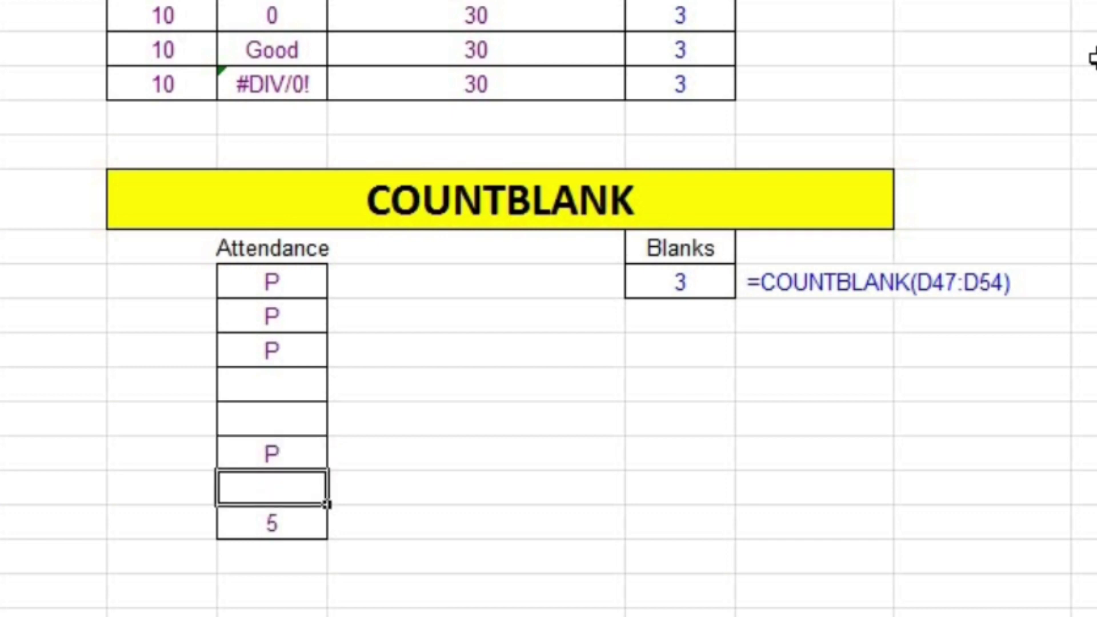
key(Down)
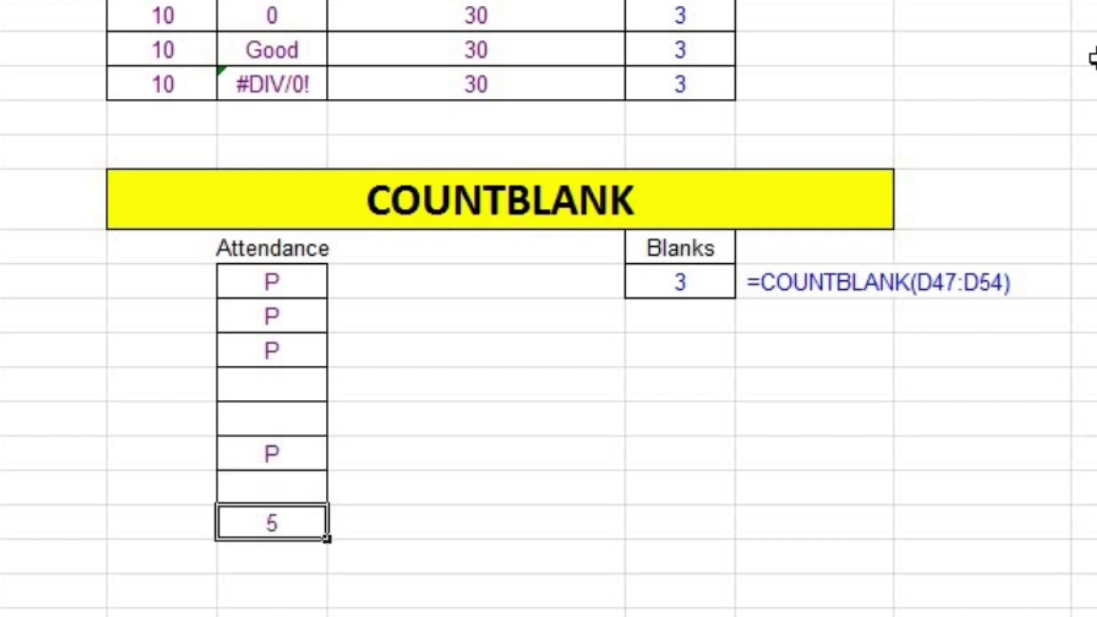
text(LEAVE)
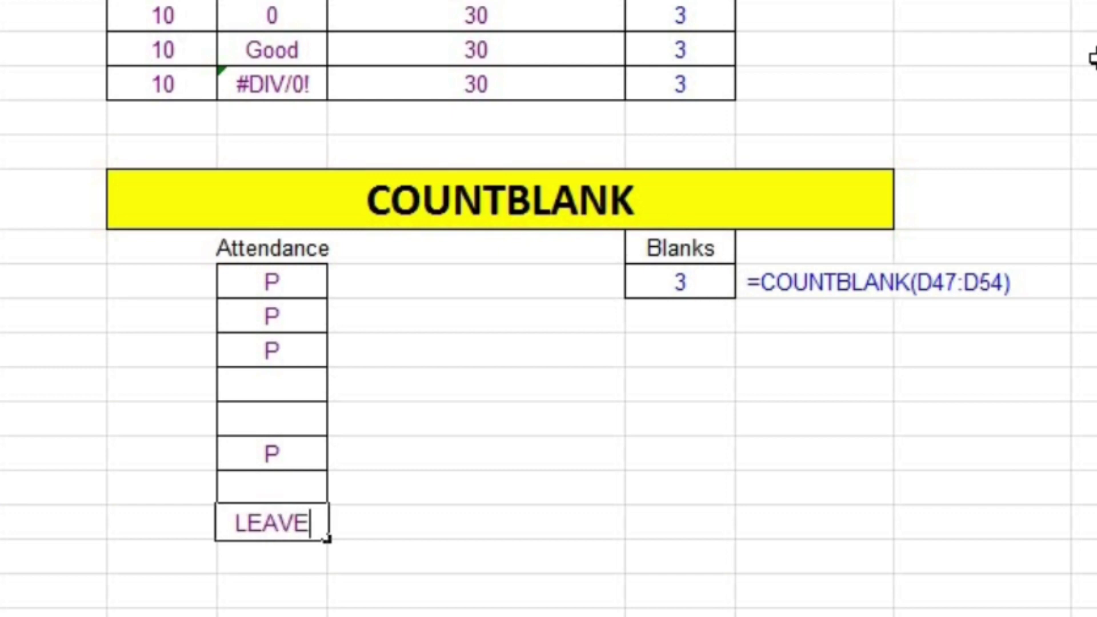
key(Return)
click(691, 274)
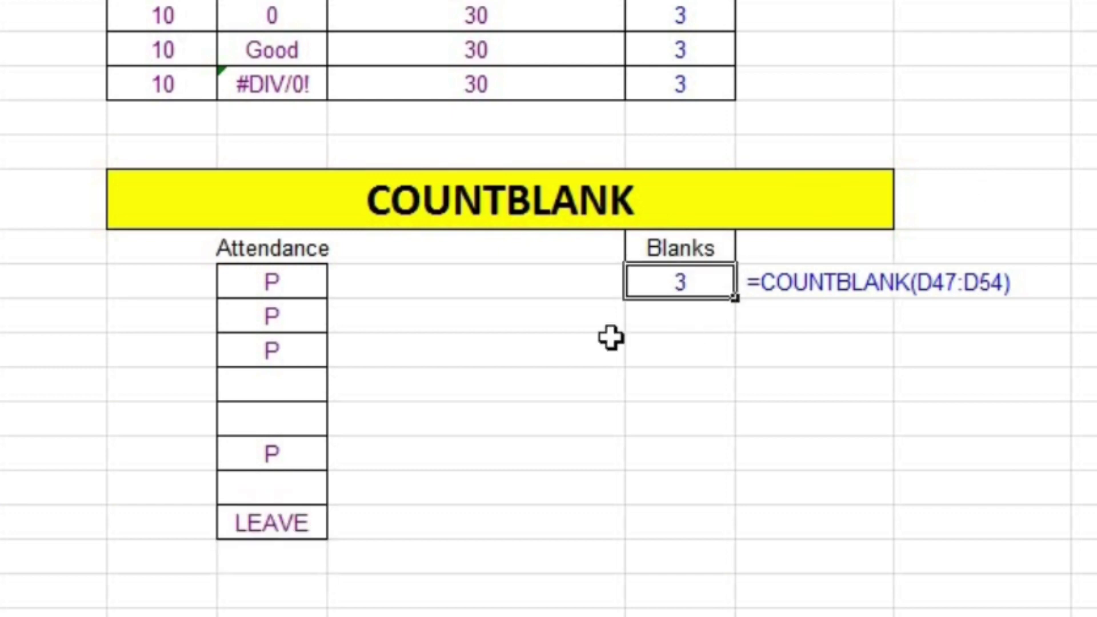
Rename the Attendance header to 'Students Attendance'
click(235, 382)
click(283, 426)
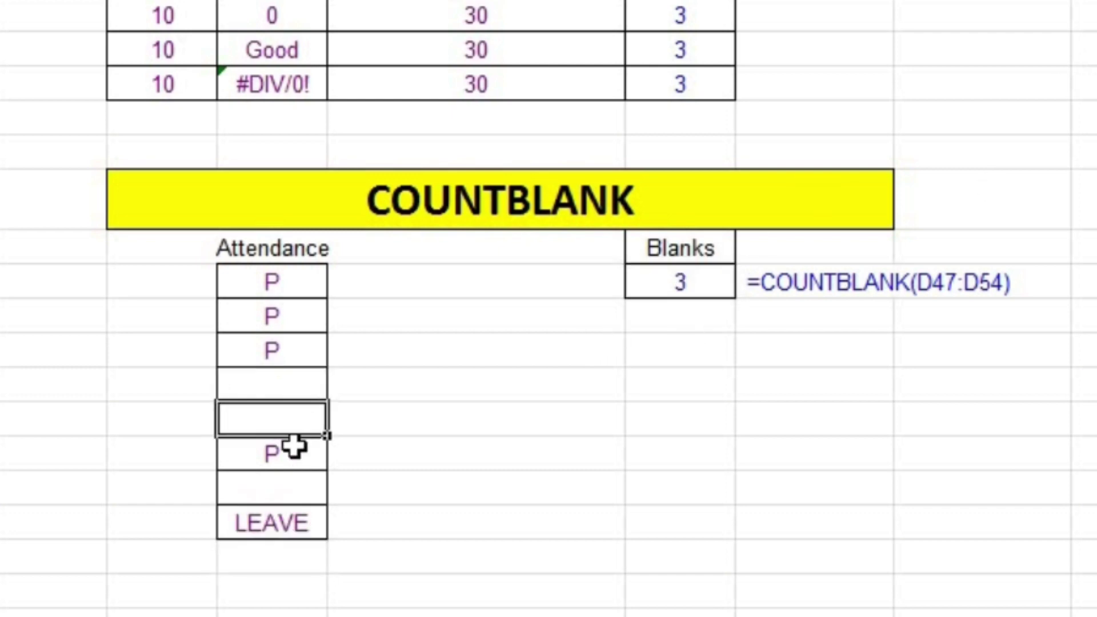
click(316, 491)
click(282, 243)
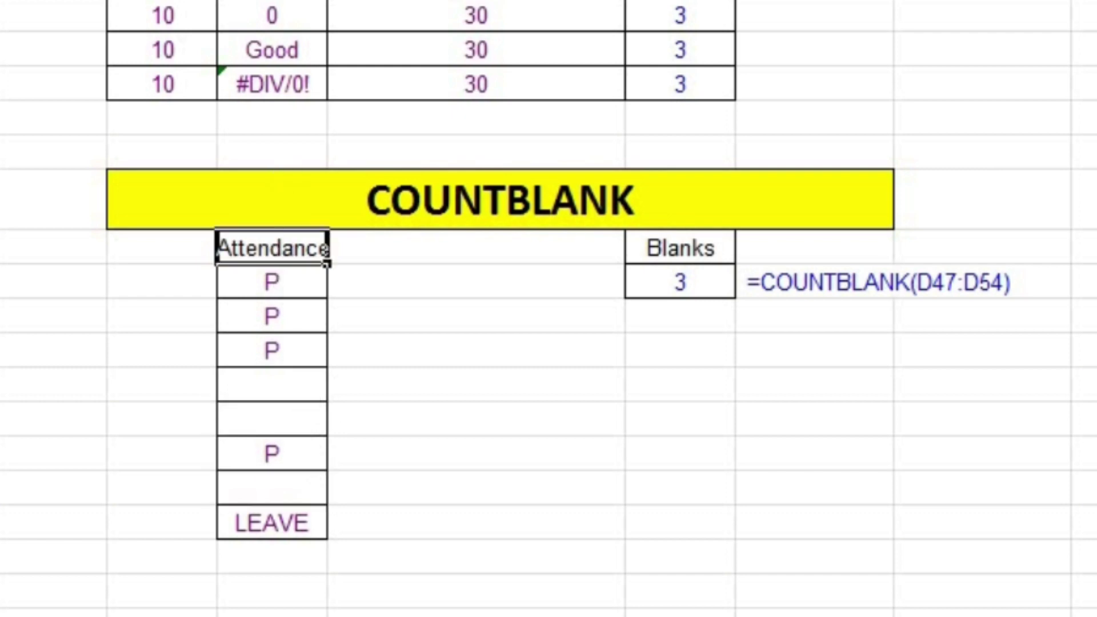
double_click(325, 259)
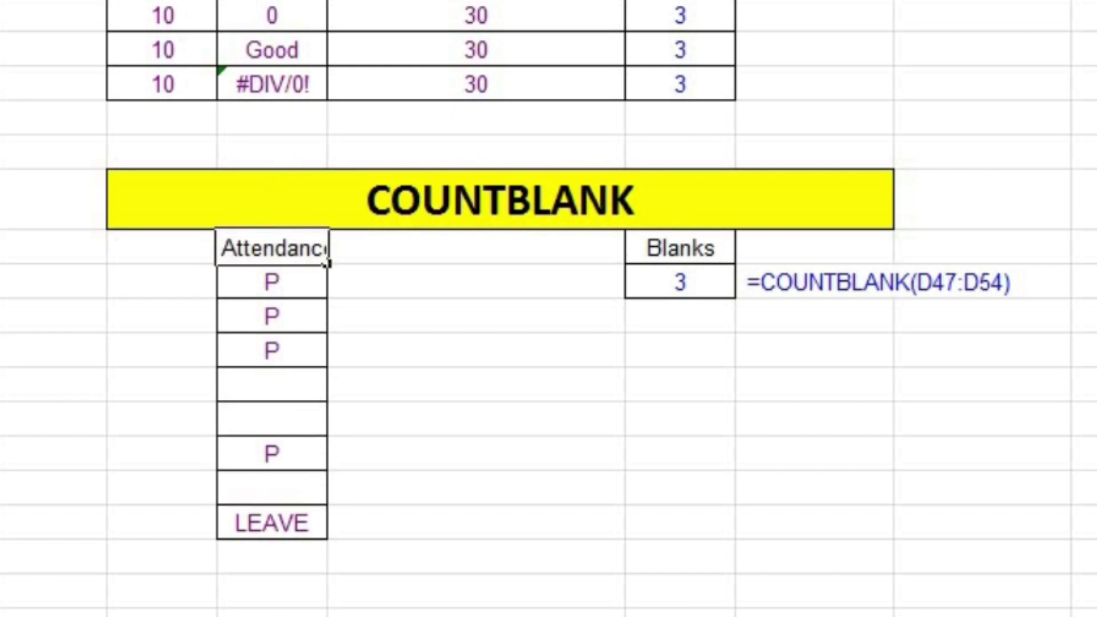
key(Home)
text(ST)
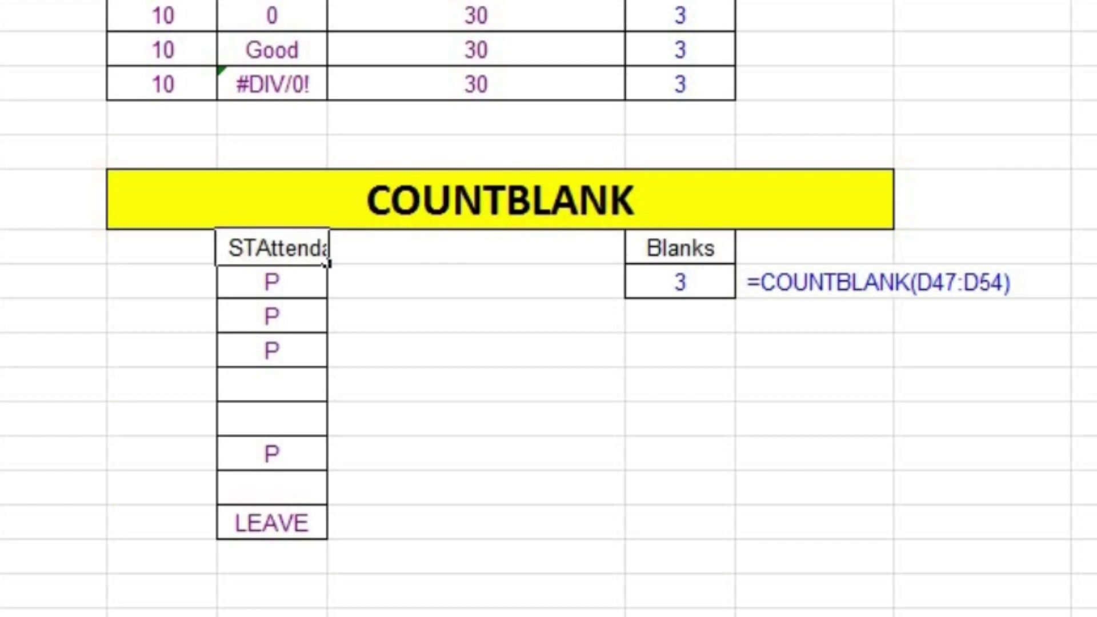
key(BackSpace)
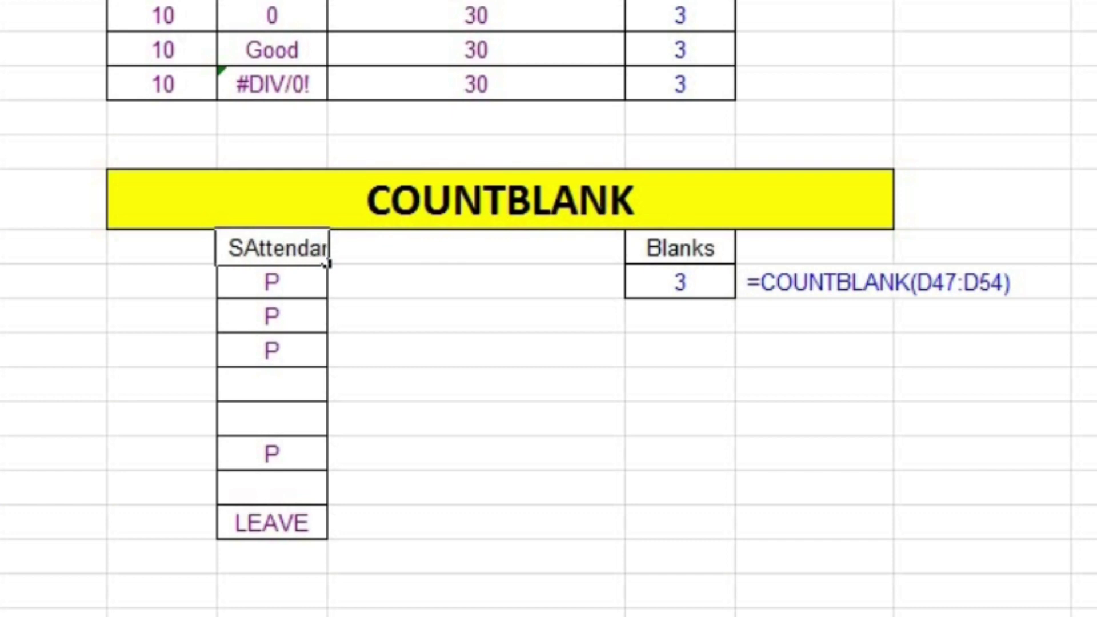
text(tude)
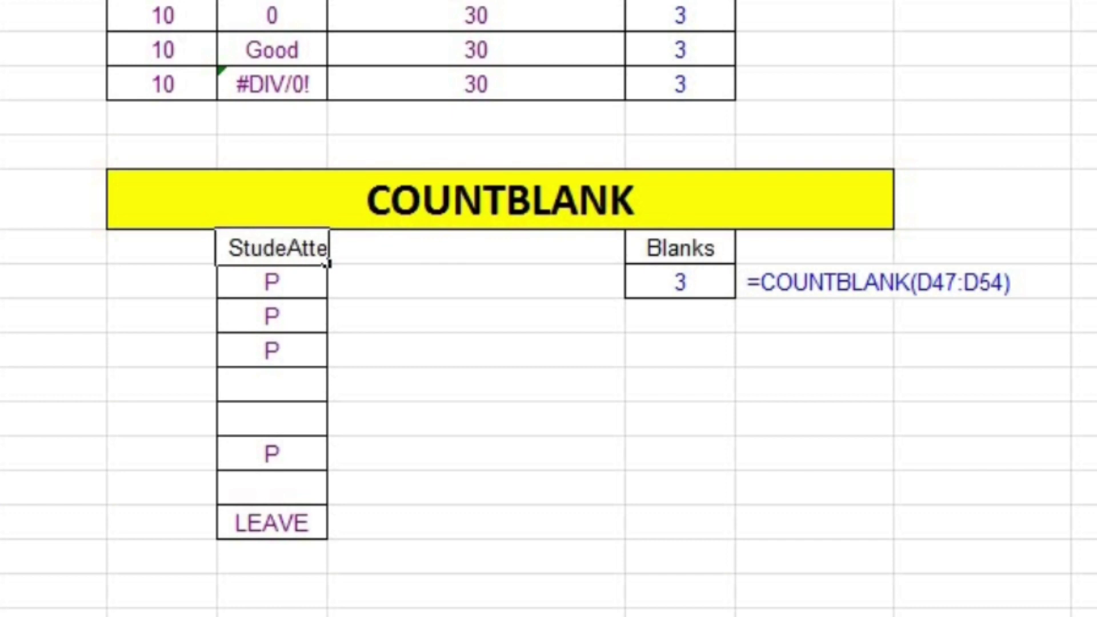
text(nt)
key(BackSpace)
key(BackSpace)
text(s)
click(492, 404)
Widen columns D and C so the Students Attendance header fits
click(311, 248)
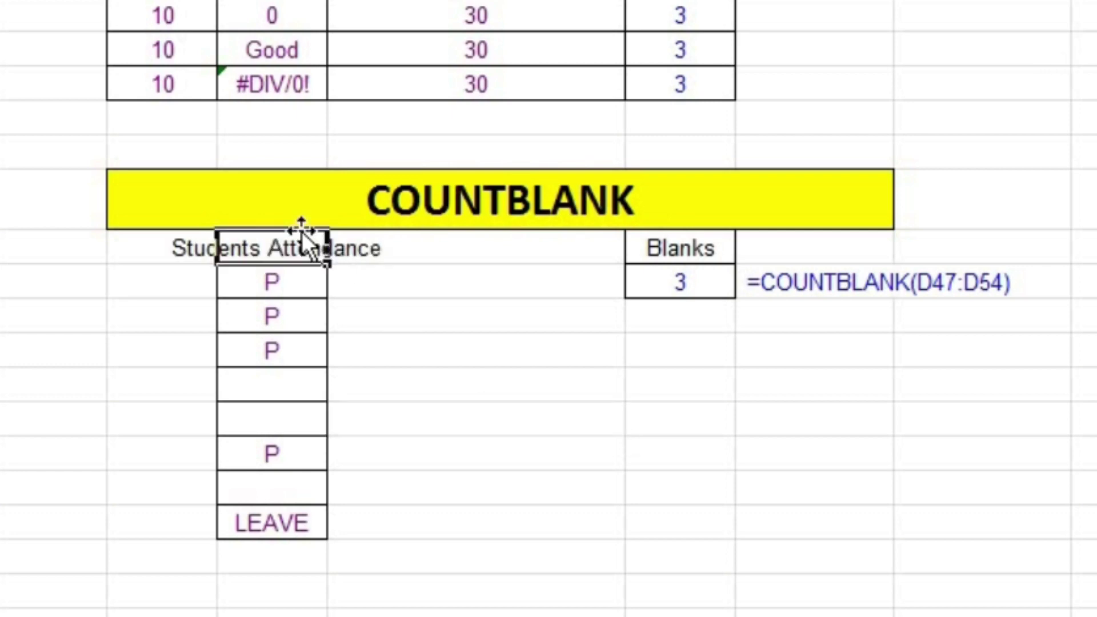
click(403, 315)
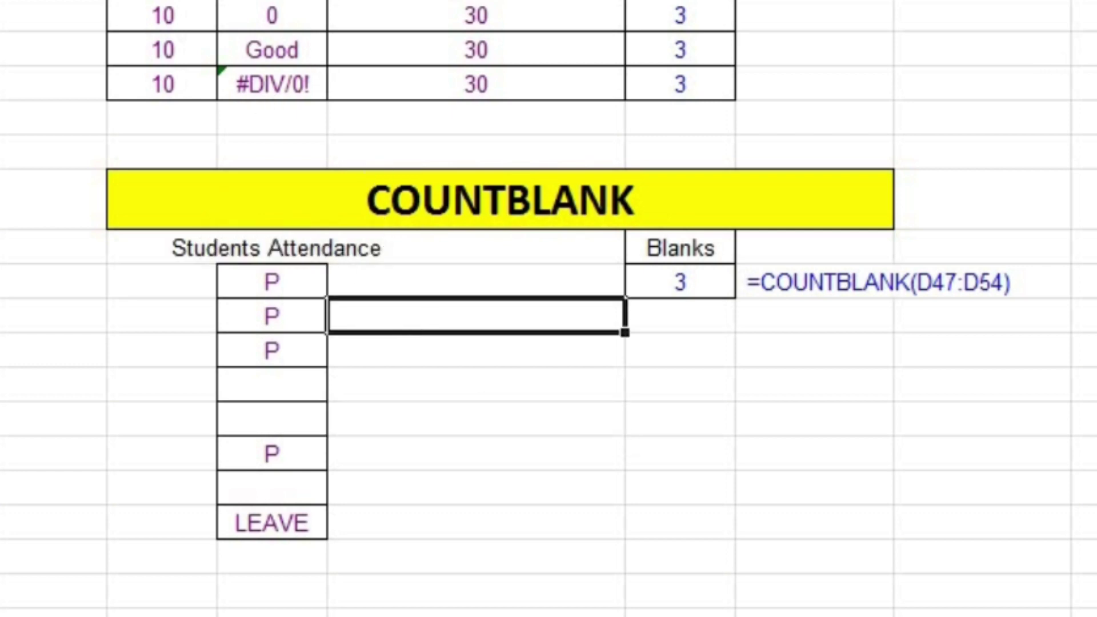
drag(327, 1, 353, 1)
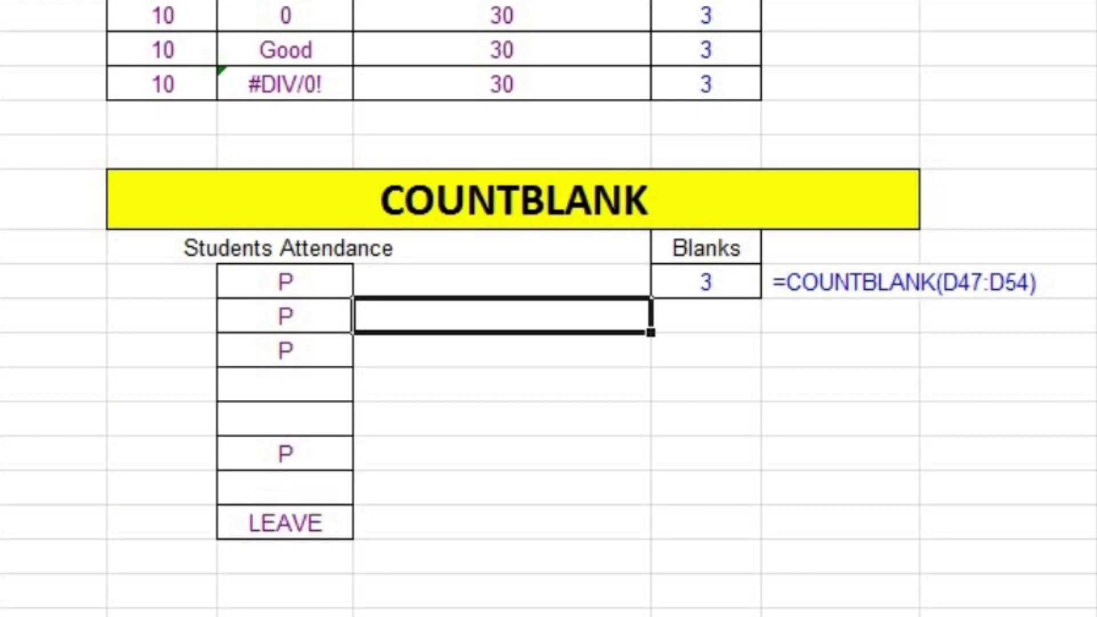
drag(218, 1, 236, 1)
Match the Blanks result of 3 to the three empty Students Attendance cells
click(311, 249)
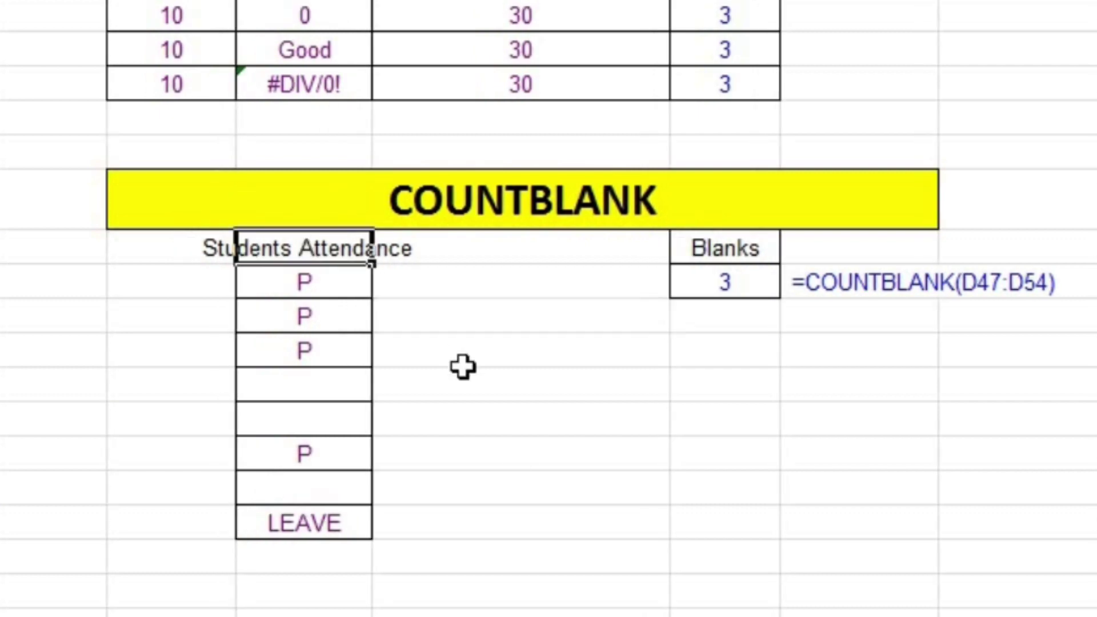
click(514, 448)
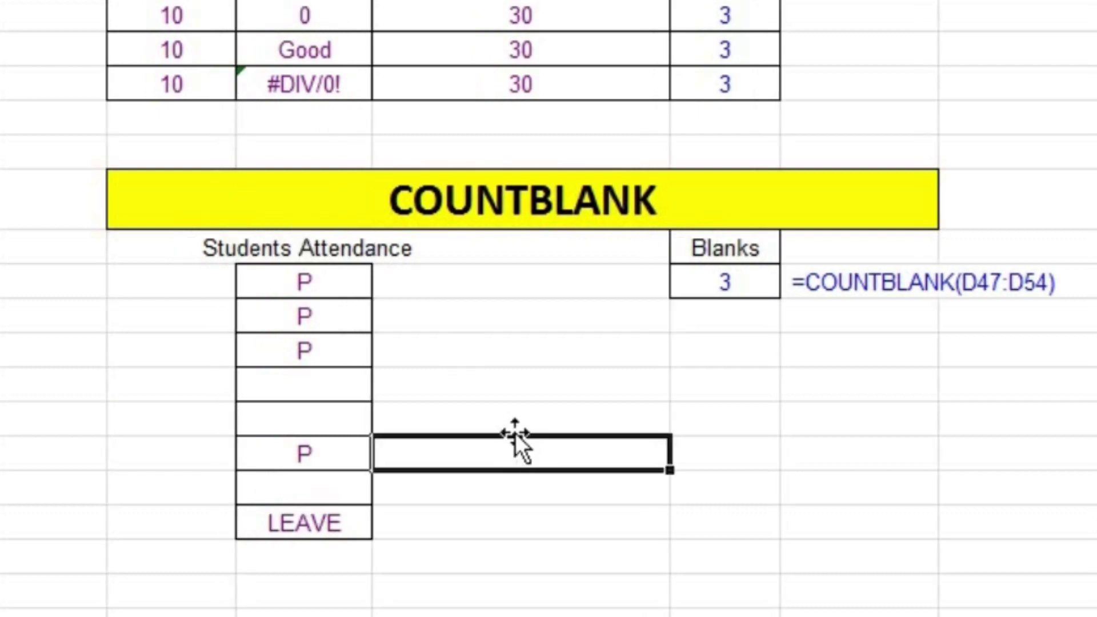
click(742, 284)
click(325, 363)
click(324, 388)
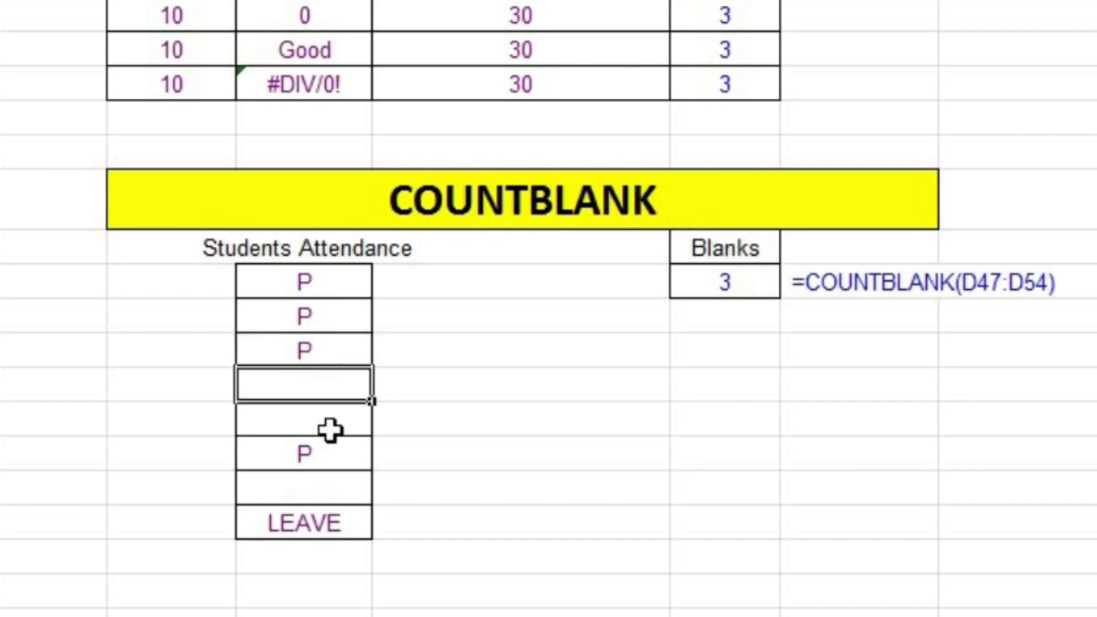
click(328, 431)
click(346, 495)
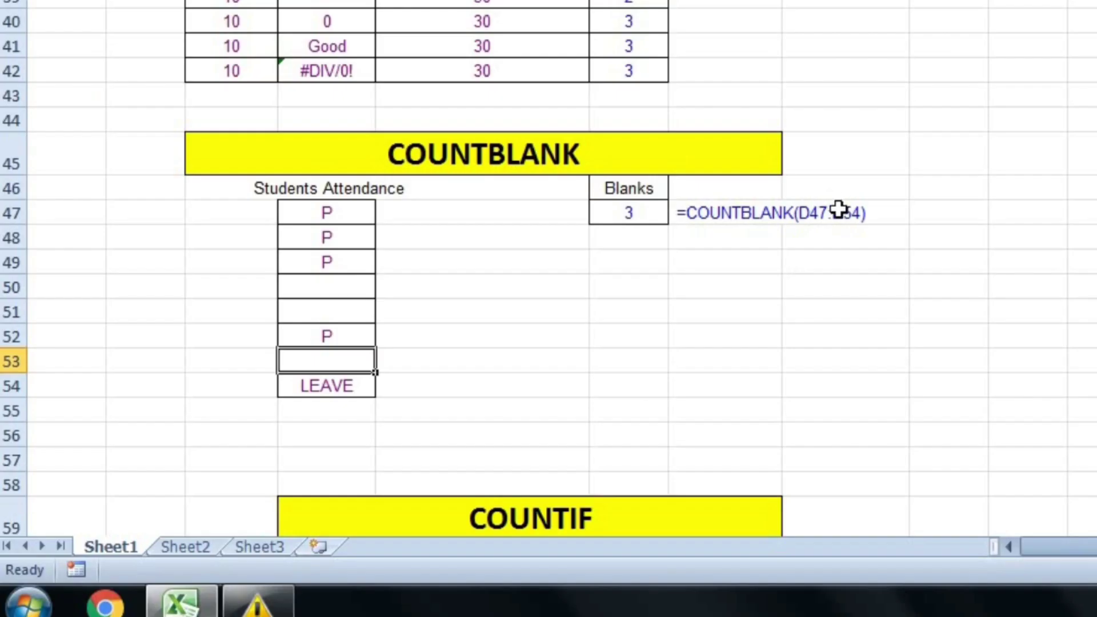
Enter =COUNTIF(D62:D70,"Mouse") in the row 72 answer cell
scroll(463, 355, down, 3)
scroll(483, 357, down, 1)
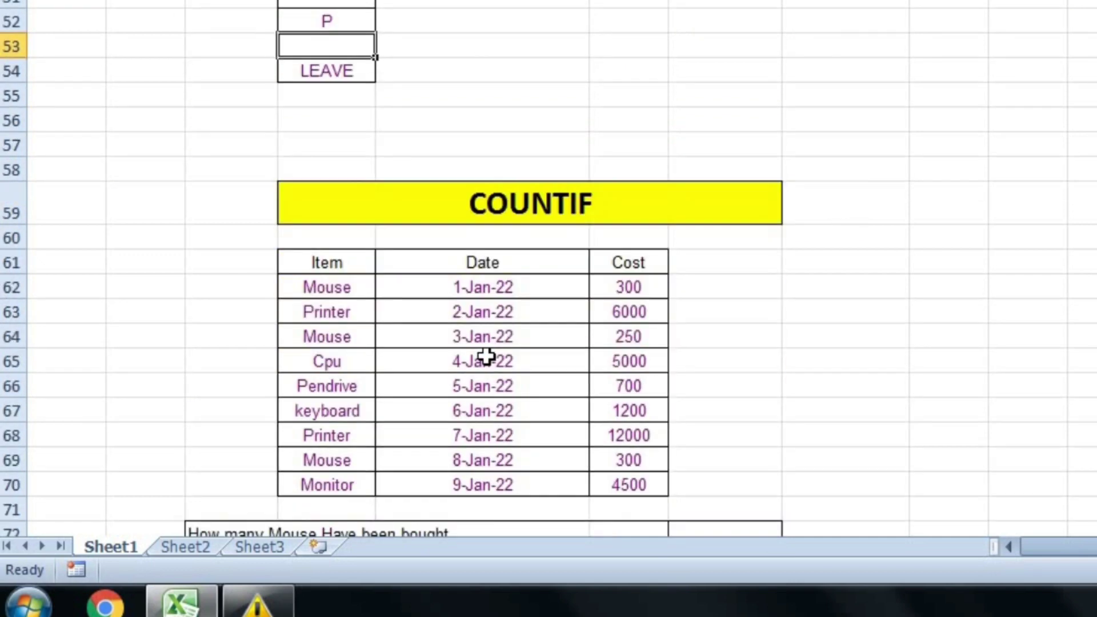
scroll(488, 358, down, 1)
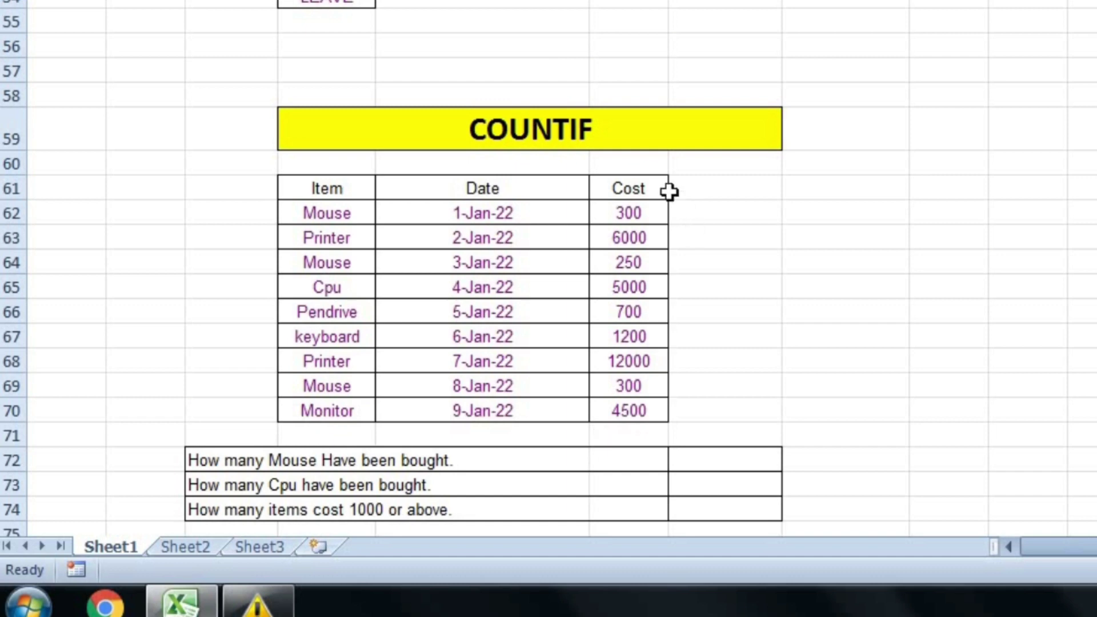
scroll(639, 411, down, 1)
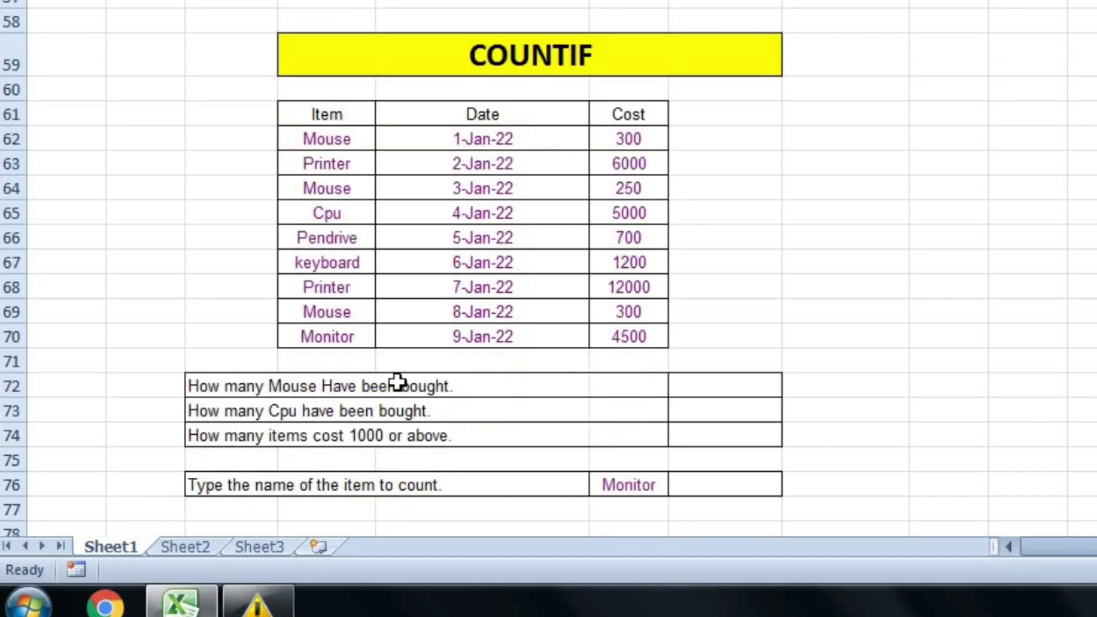
click(725, 386)
text(=)
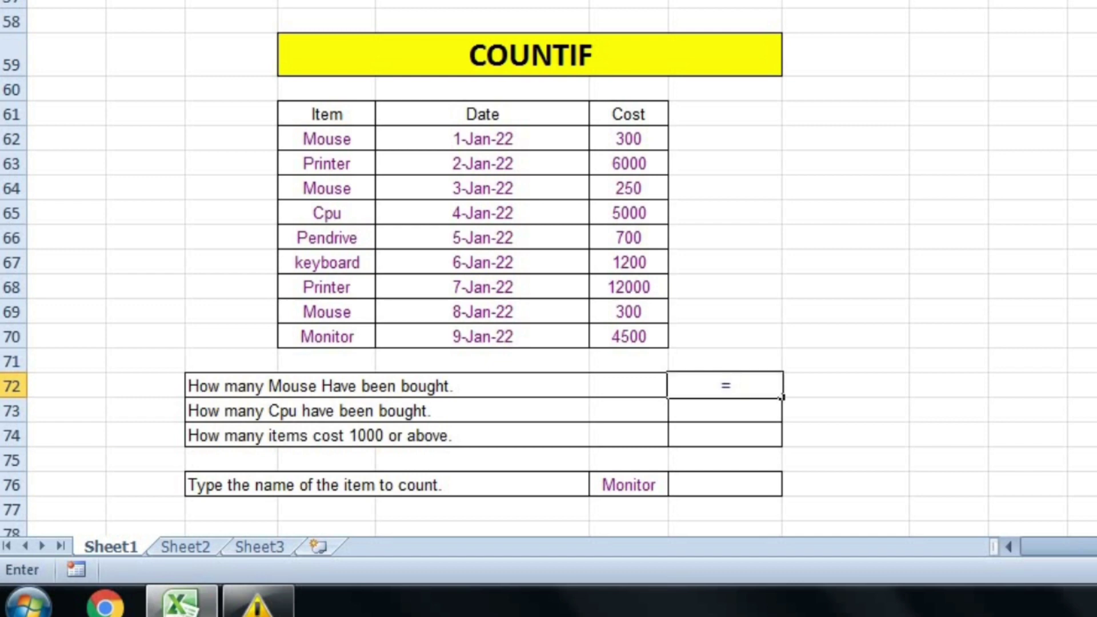
text(cou)
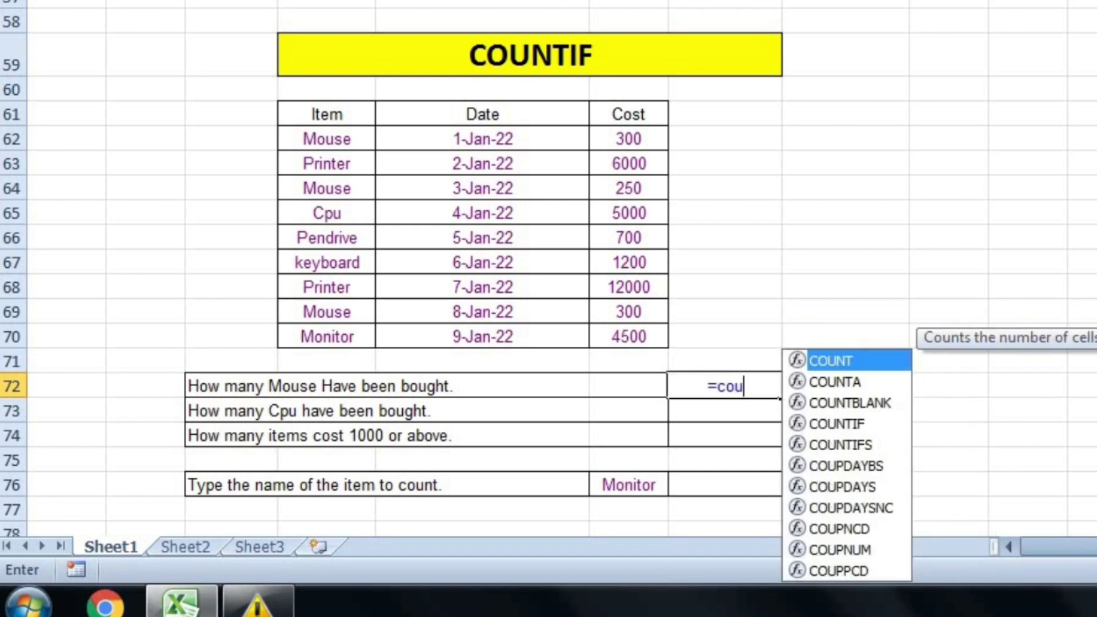
text(ntif)
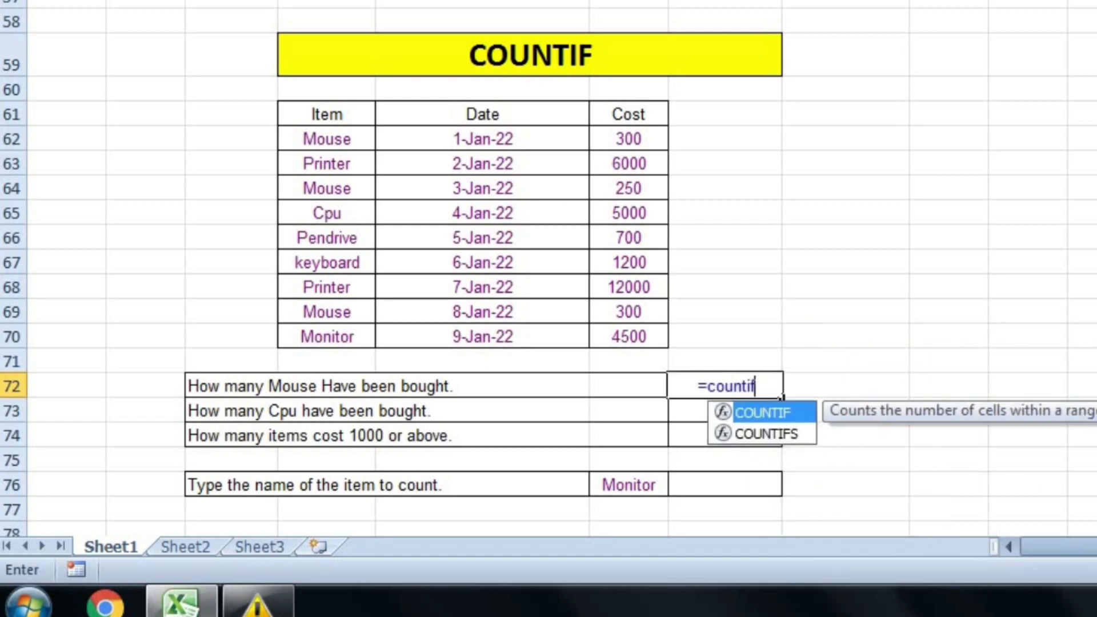
key(Tab)
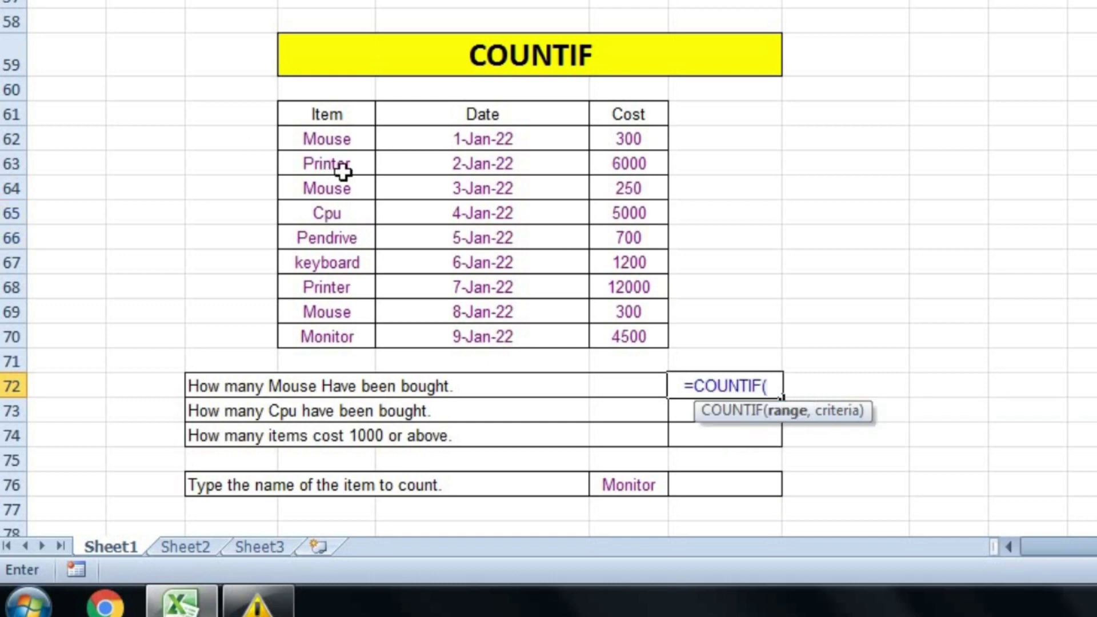
drag(327, 139, 342, 340)
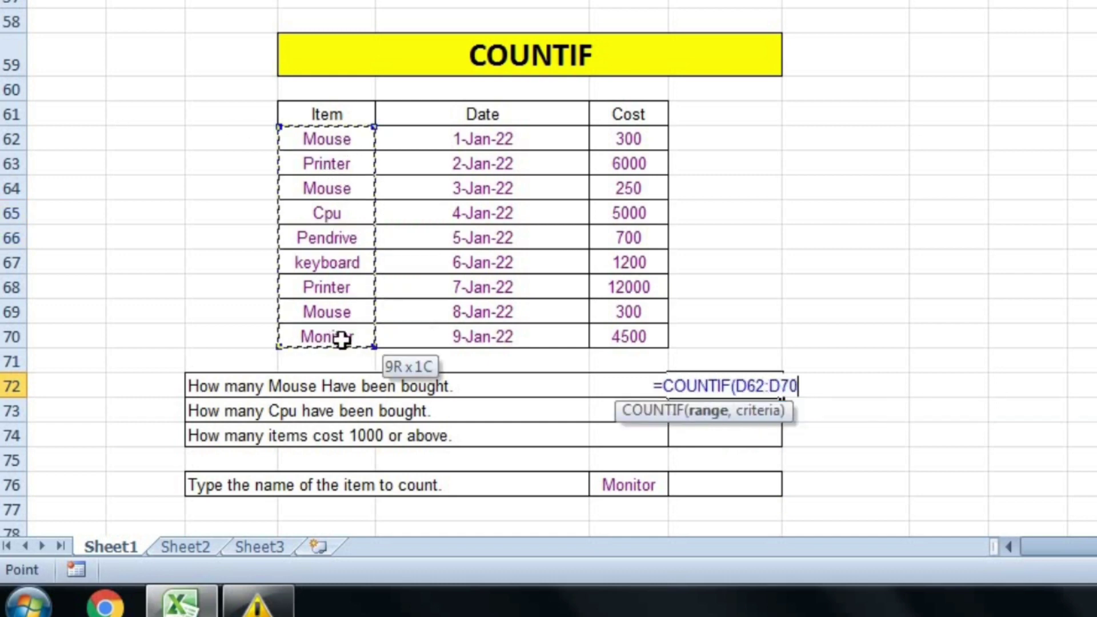
text(,)
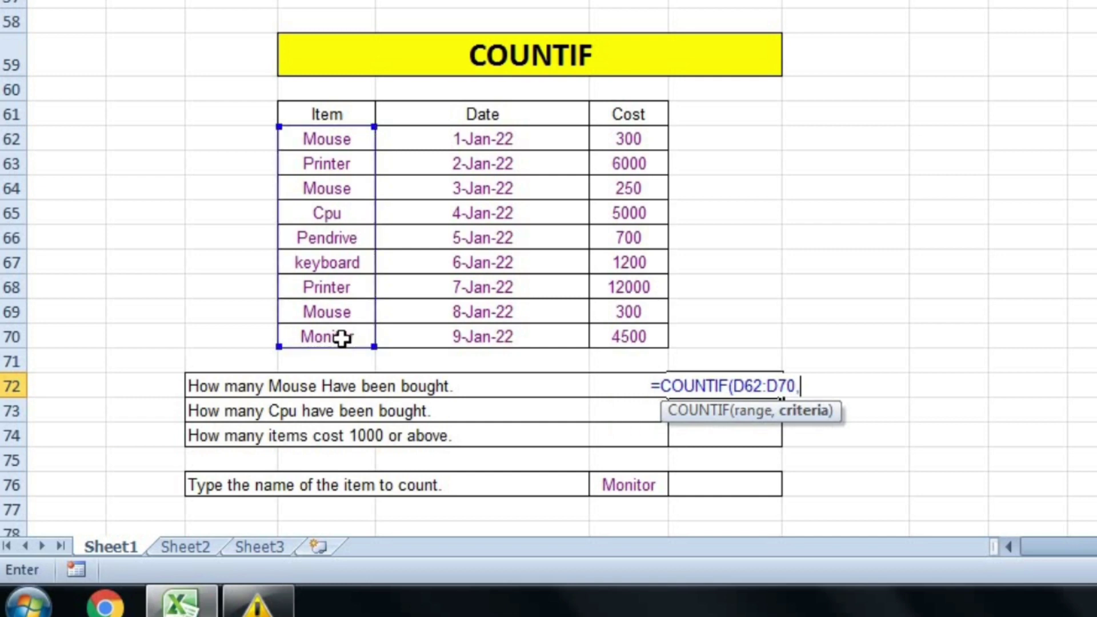
text("m)
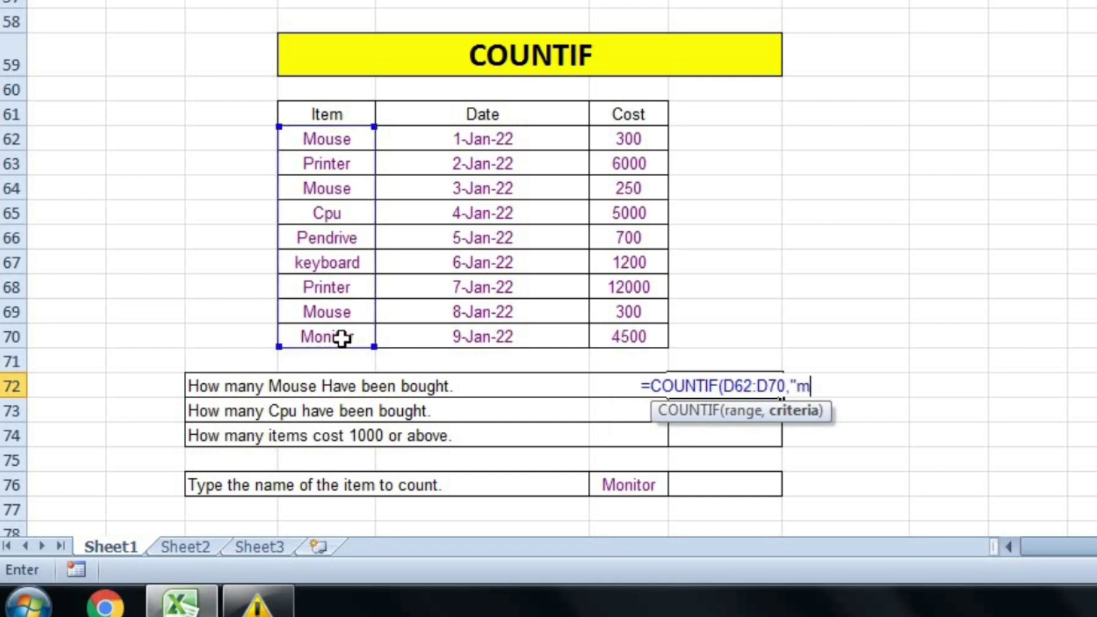
text(ouse)
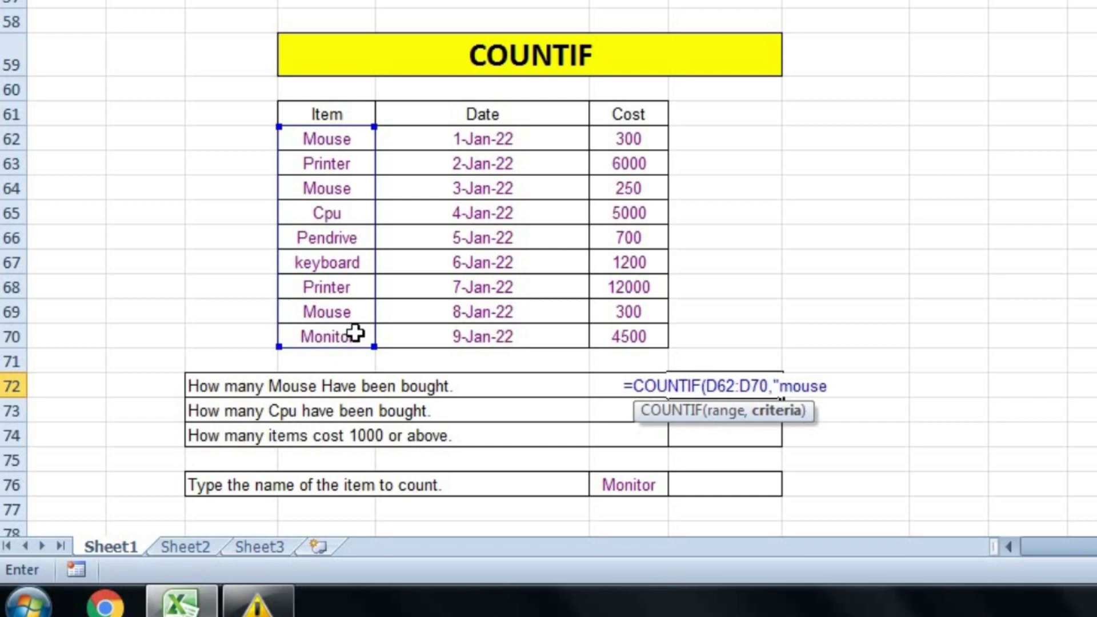
key(BackSpace)
key(BackSpace)
key(BackSpace)
key(BackSpace)
key(BackSpace)
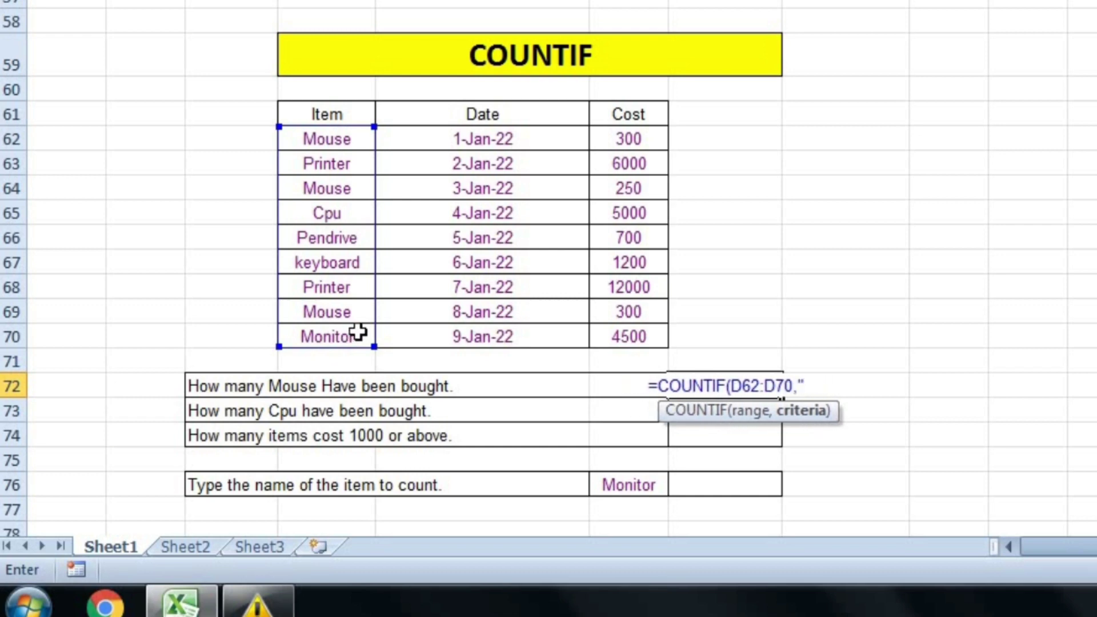
text(Mouse)
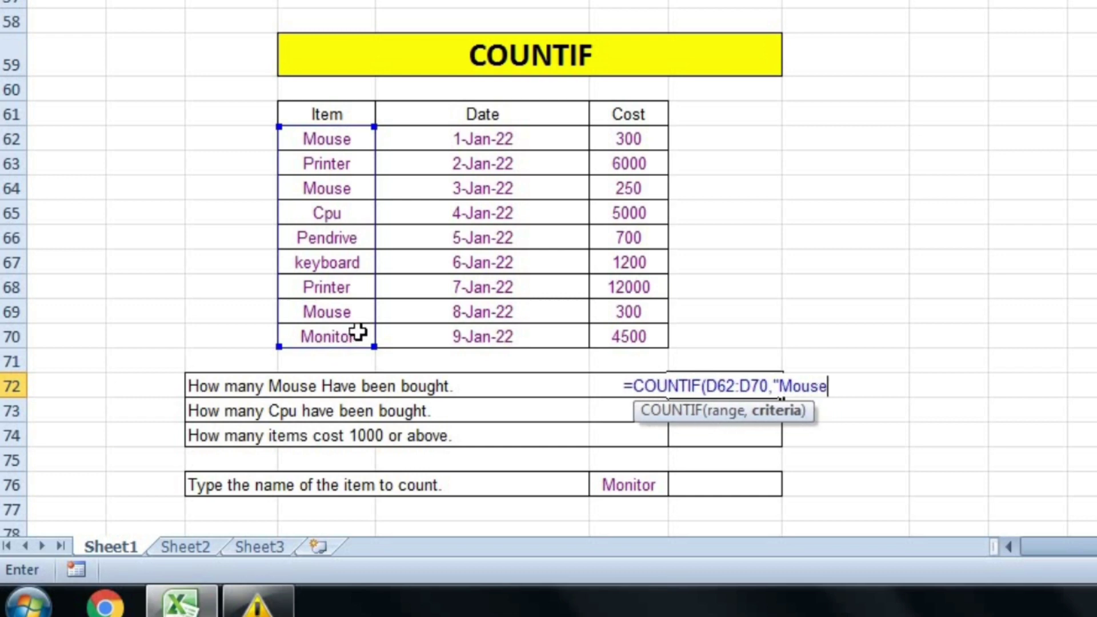
text("))
key(Return)
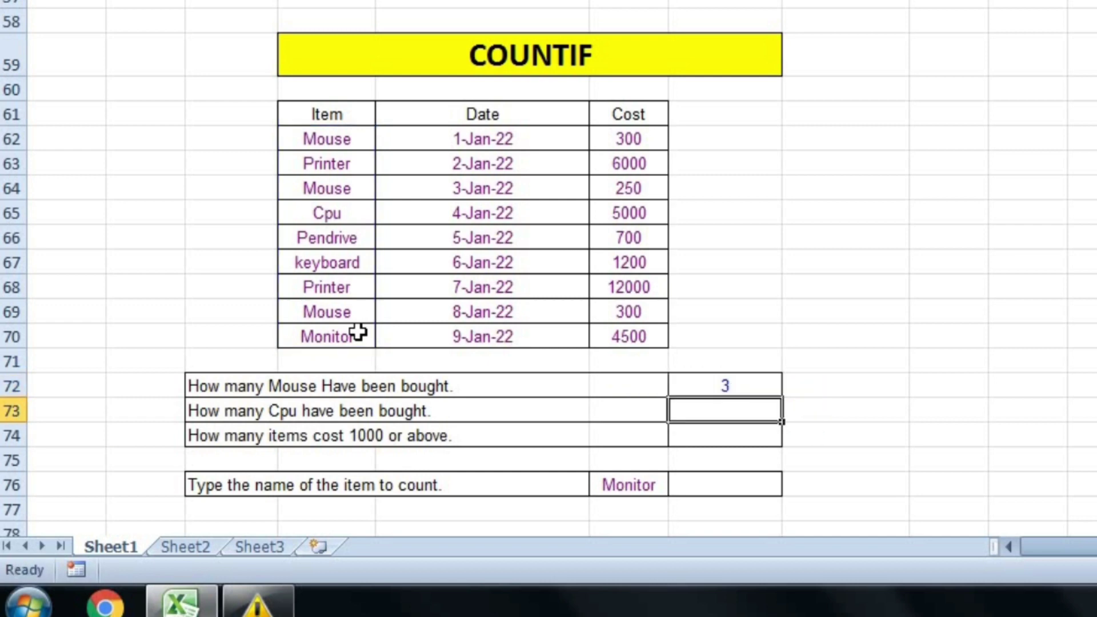
Confirm the three Mouse entries, then enter =COUNTIF(D62:D70,"printer") in row 73
click(749, 375)
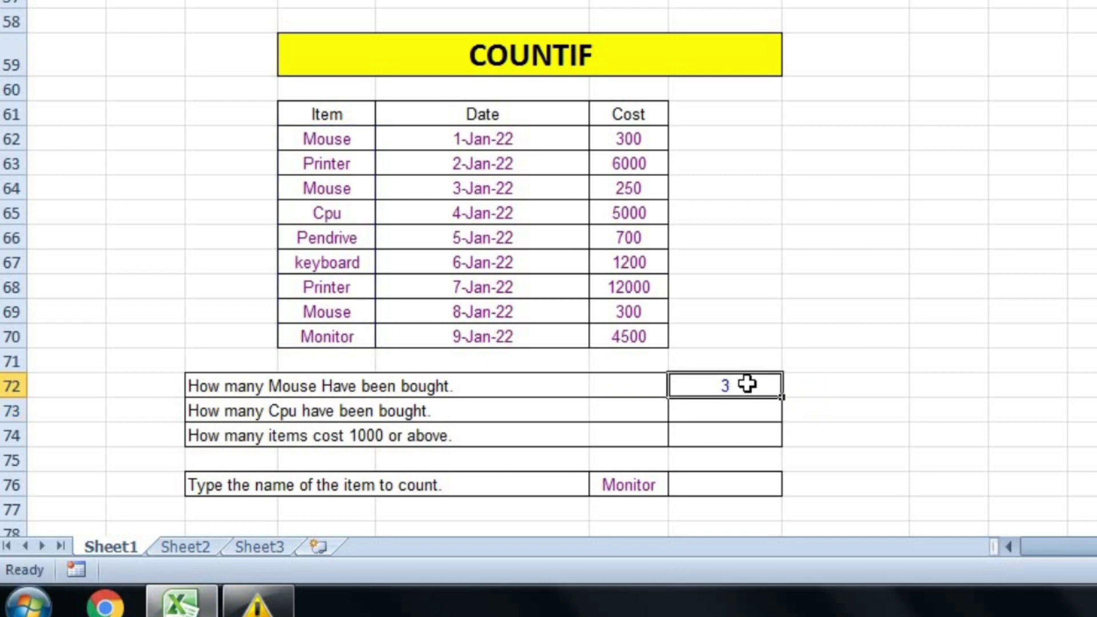
click(324, 169)
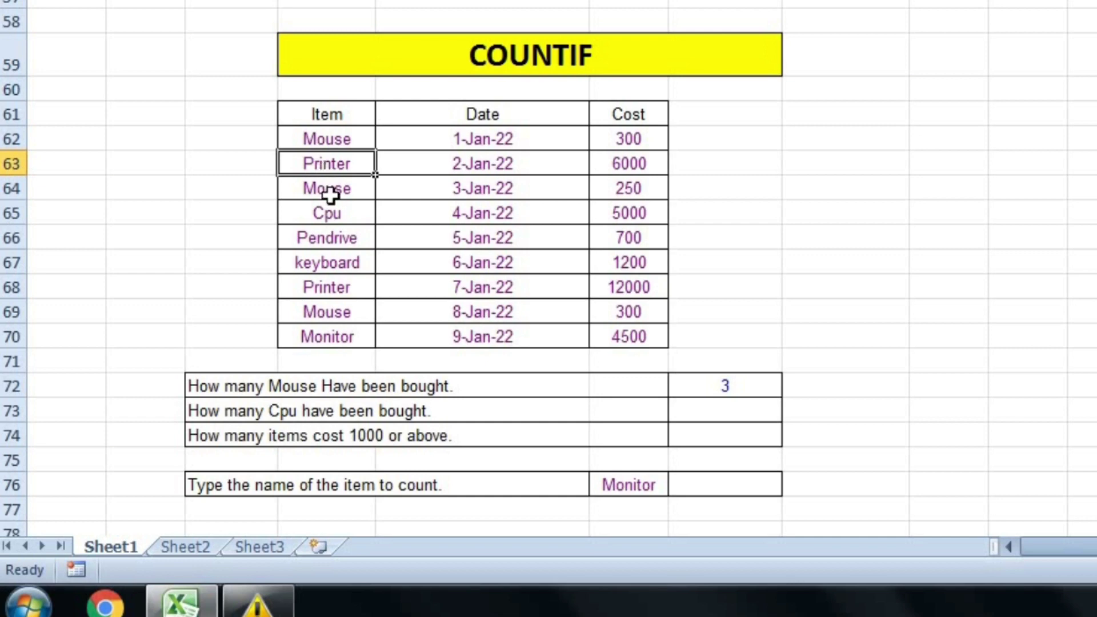
click(331, 140)
click(335, 191)
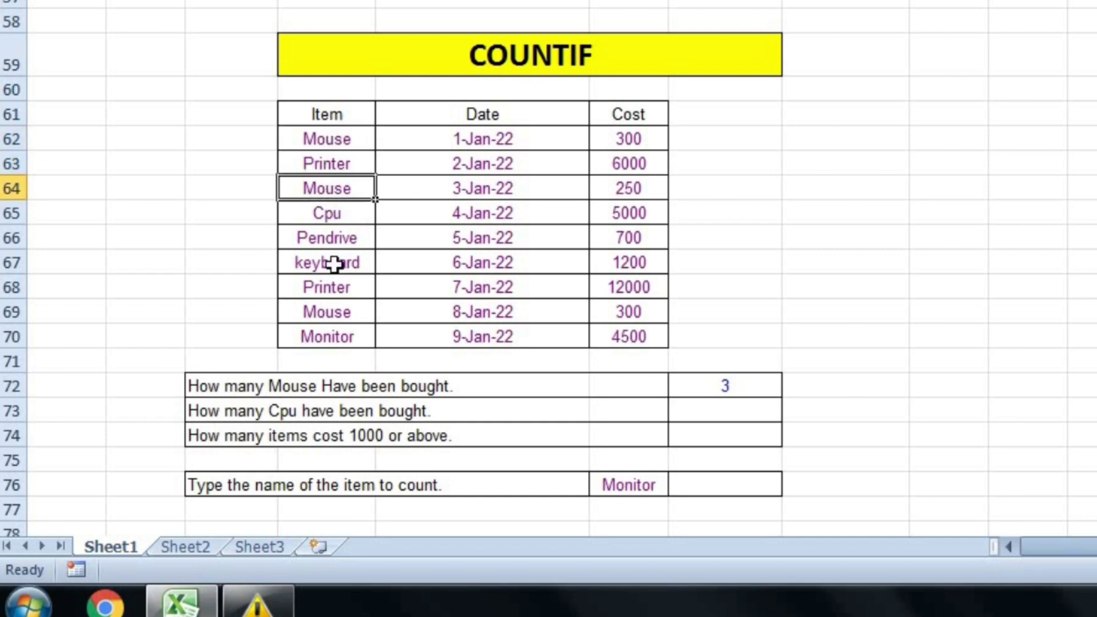
click(348, 317)
click(712, 416)
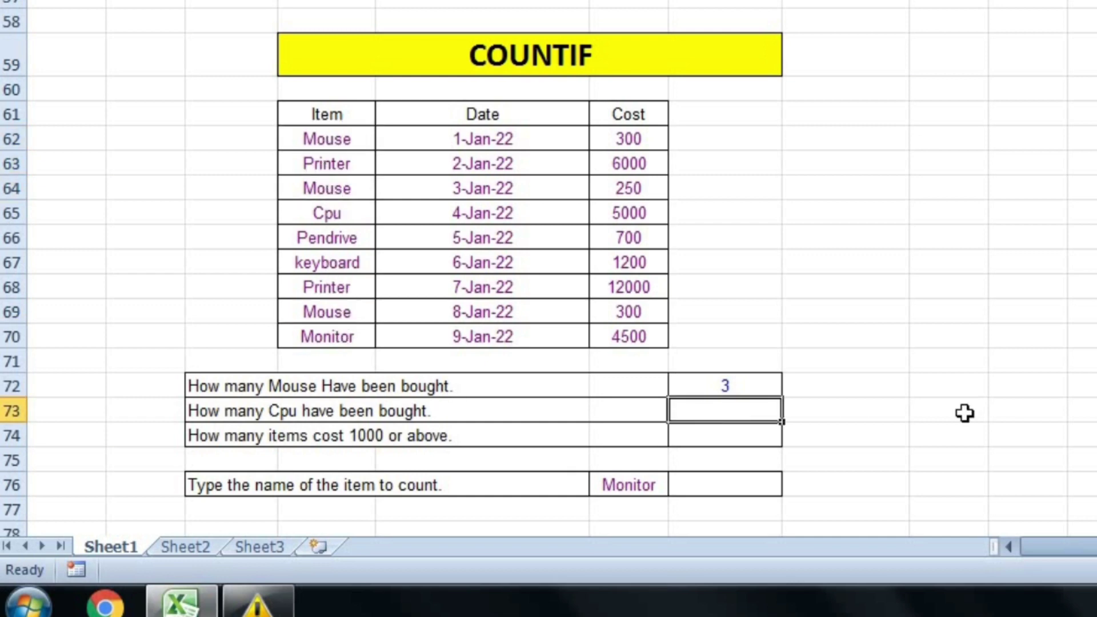
text(=cou)
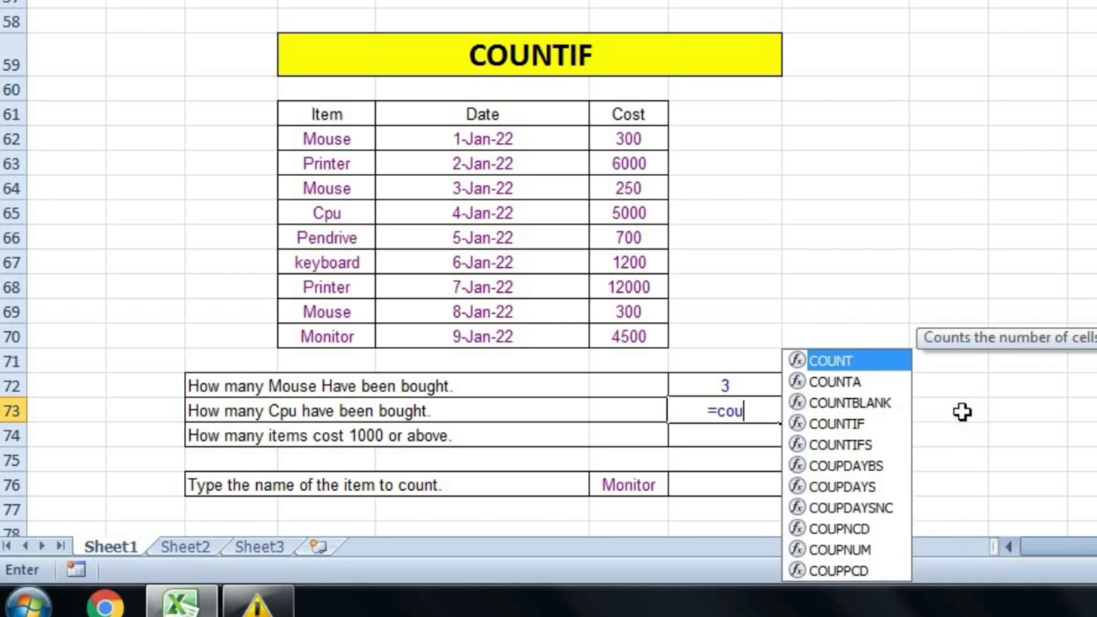
text(ntif)
key(Tab)
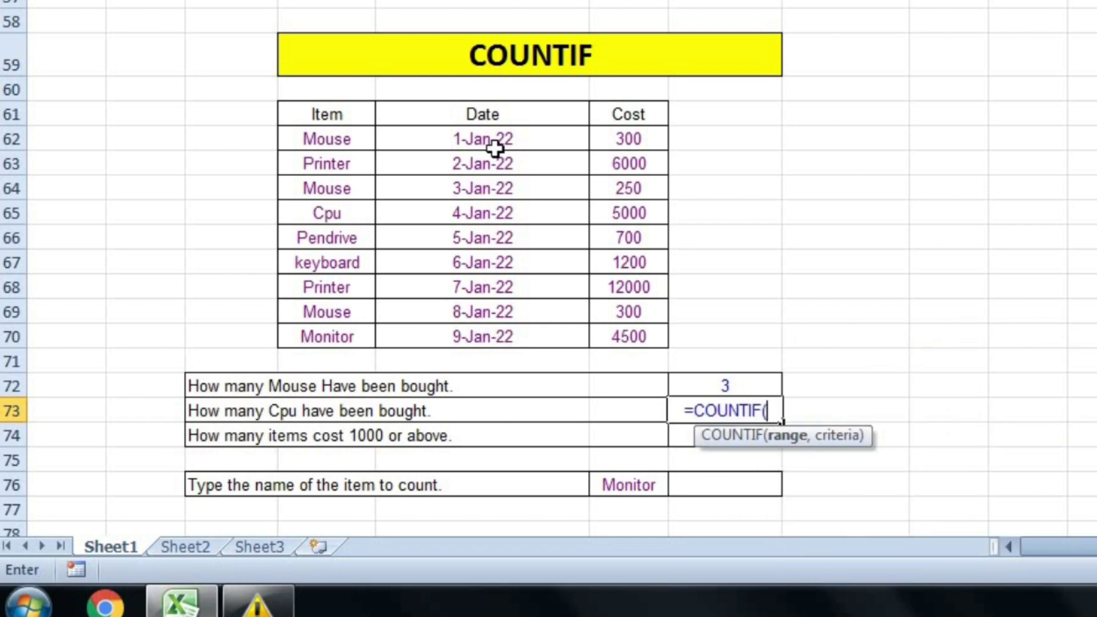
drag(341, 139, 355, 337)
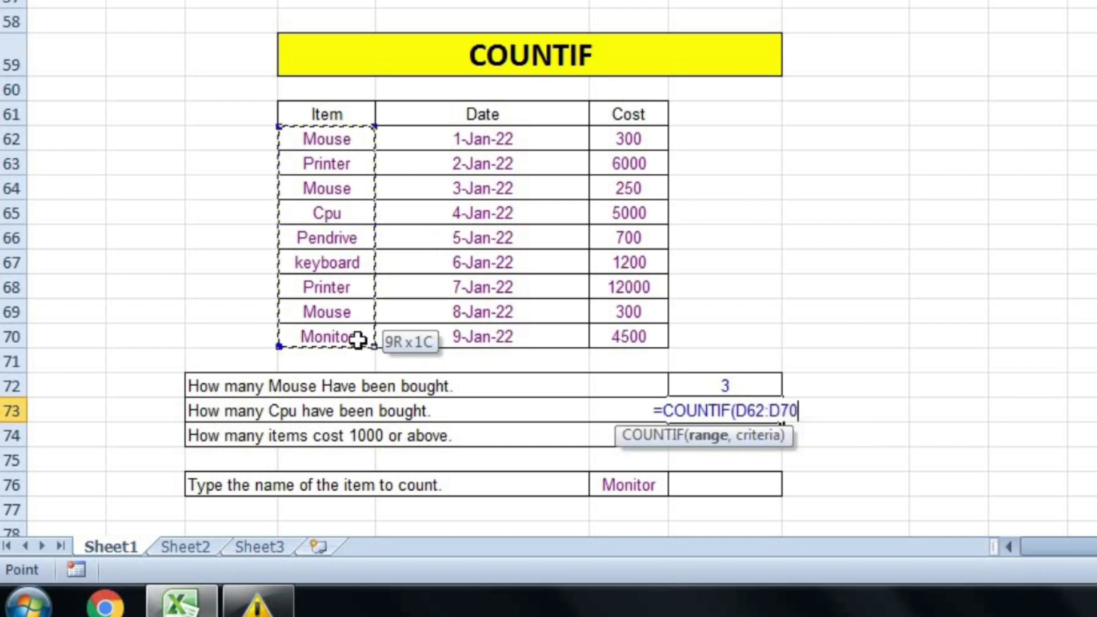
text(,")
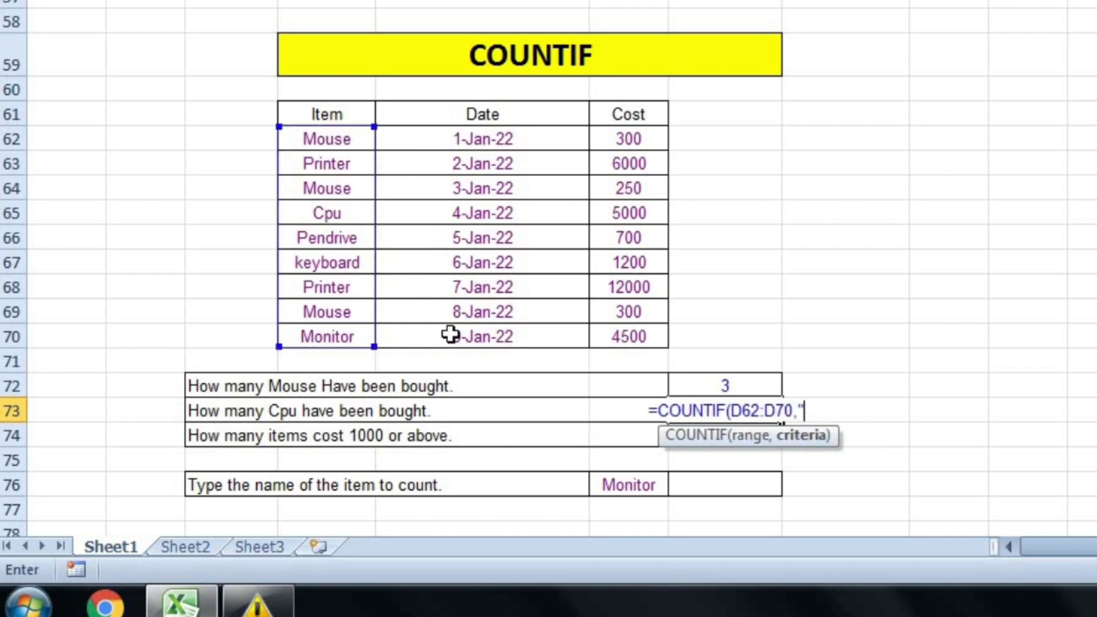
text(p)
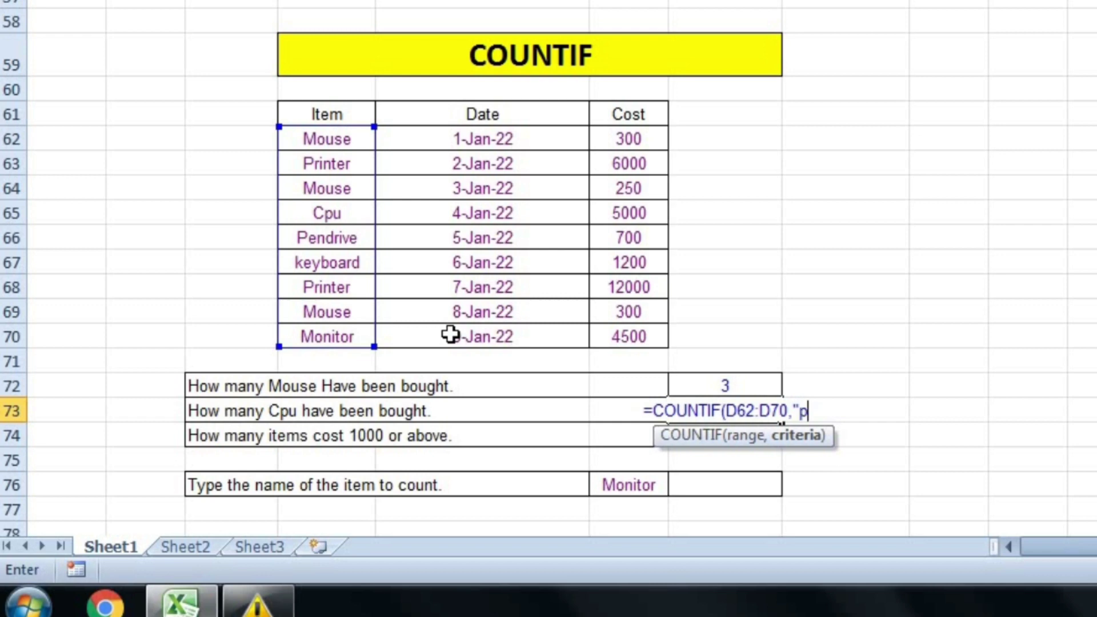
text(rinter)
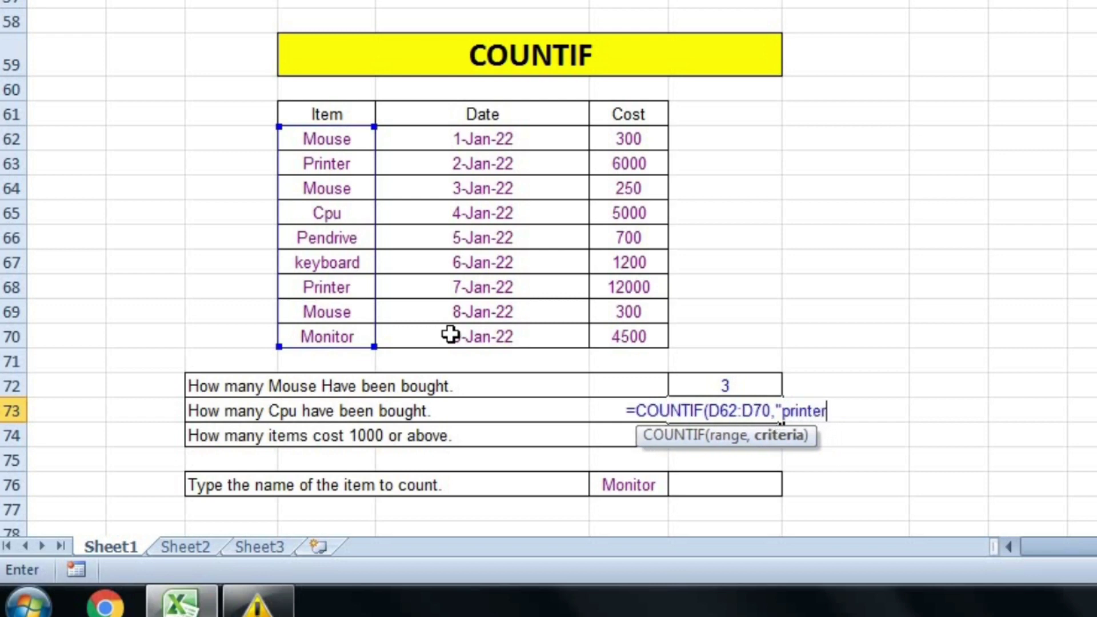
text("))
key(Return)
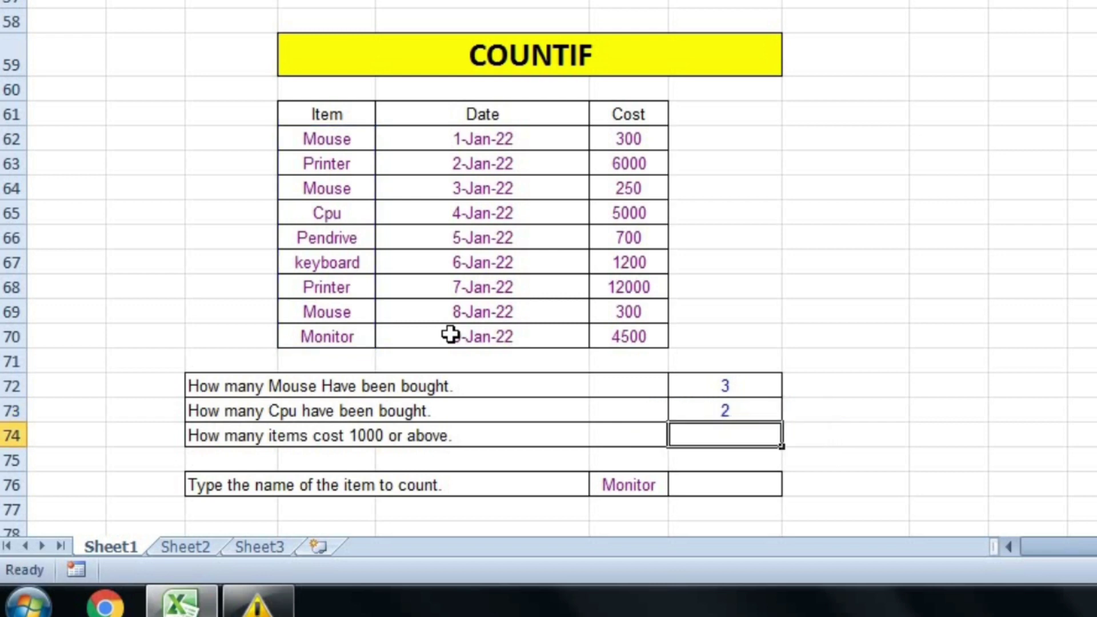
click(707, 411)
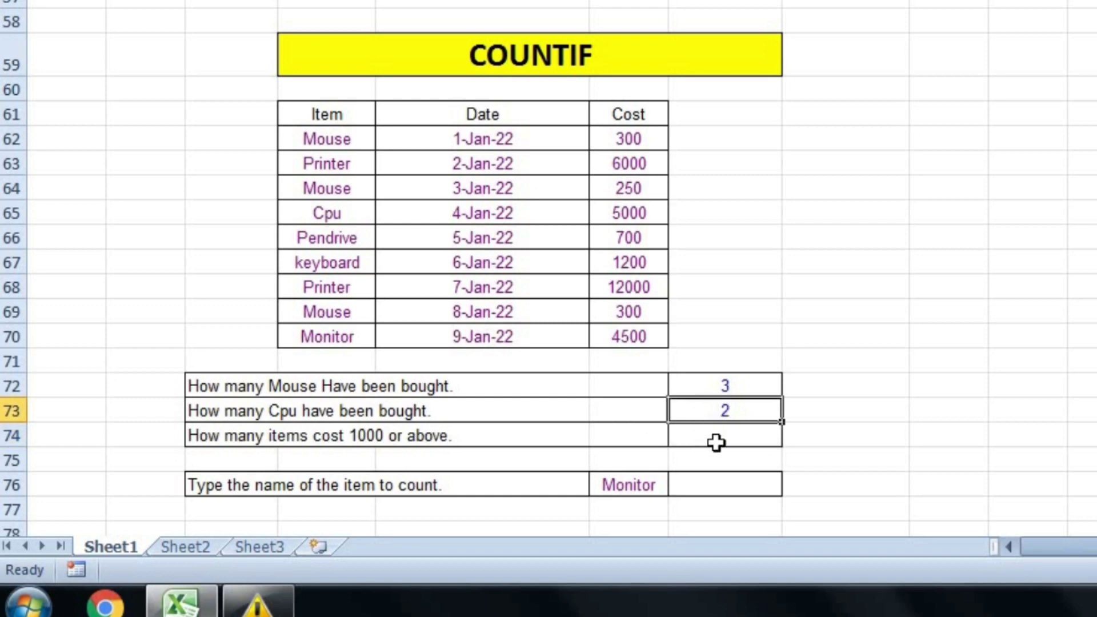
click(729, 442)
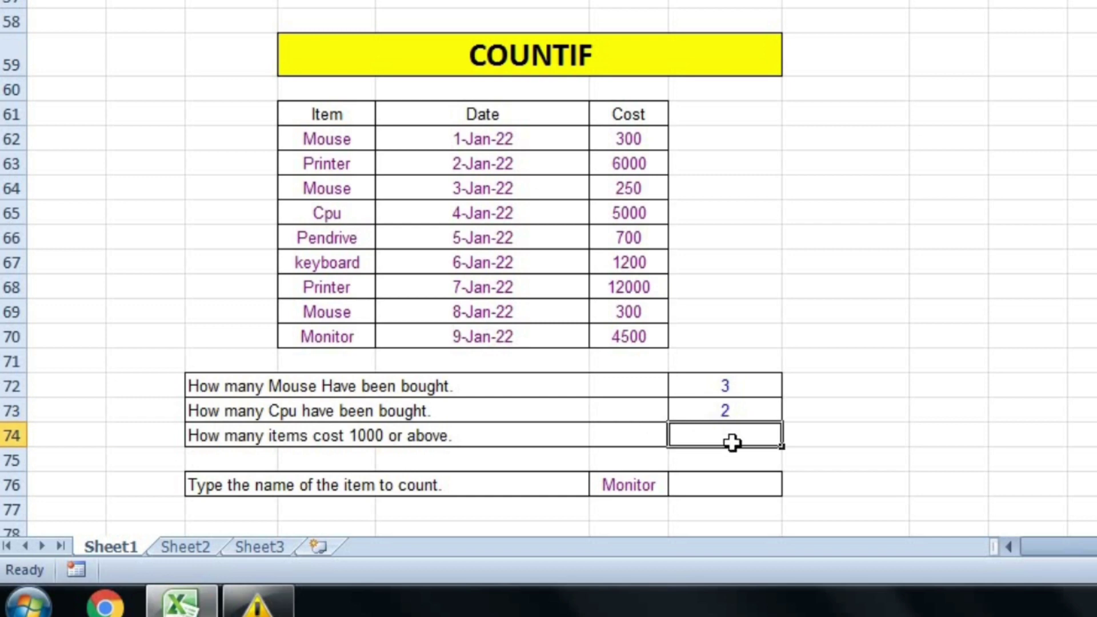
text(122)
key(BackSpace)
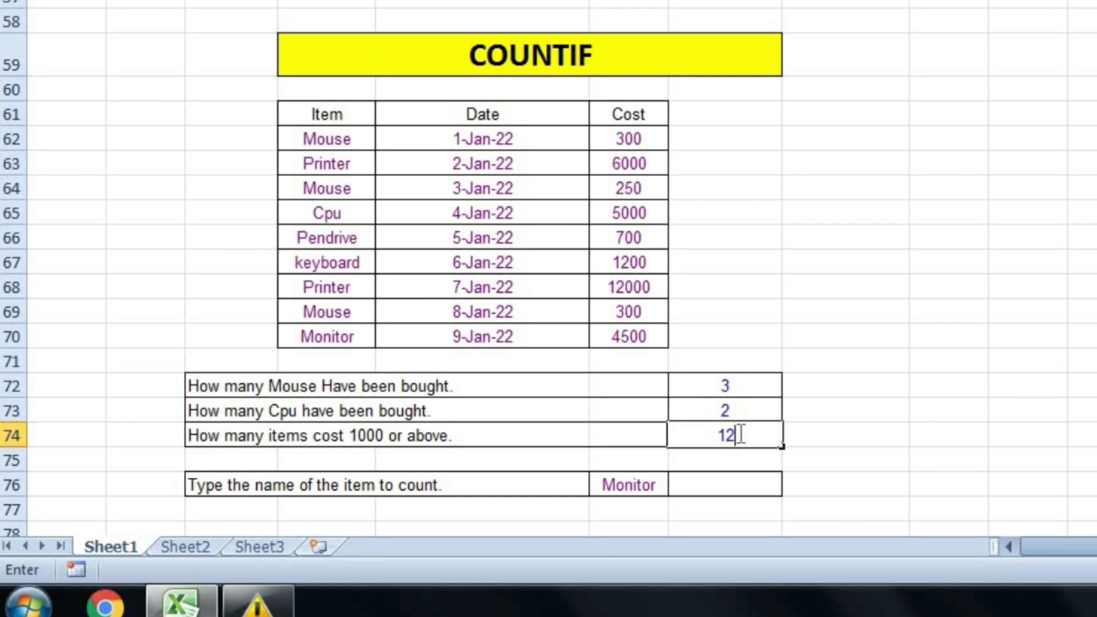
text(00)
key(Tab)
click(739, 434)
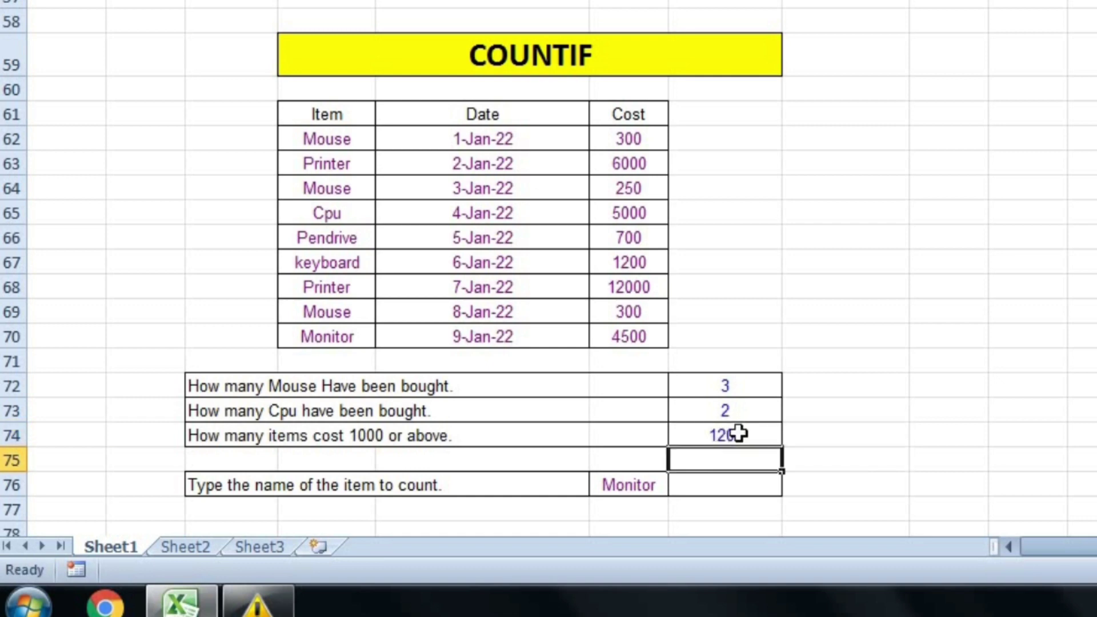
key(BackSpace)
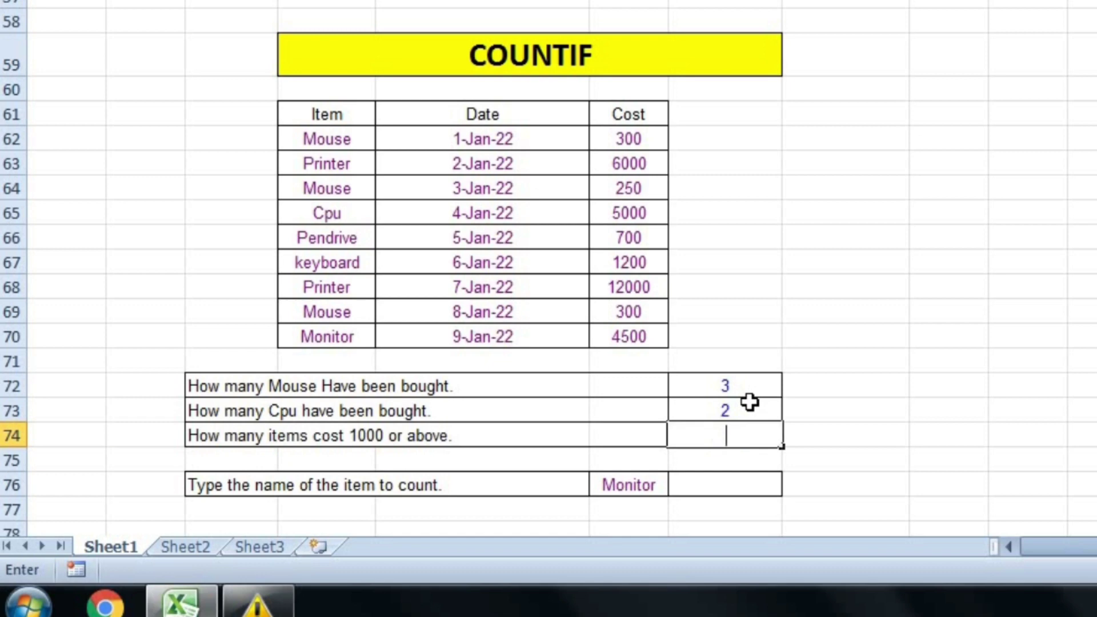
text(=)
text(countif)
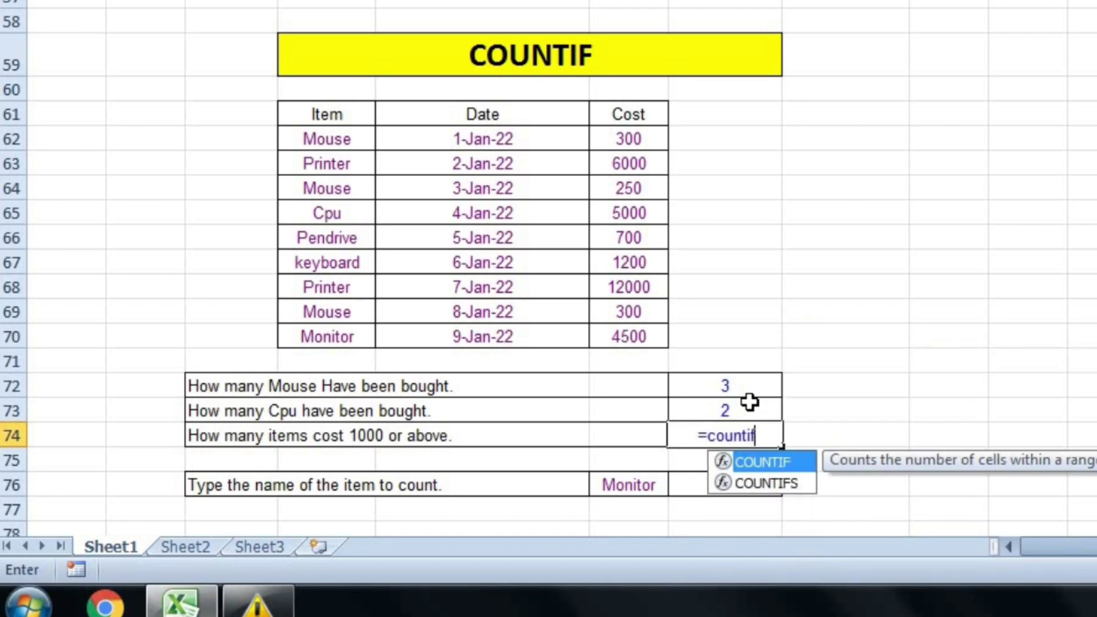
text(()
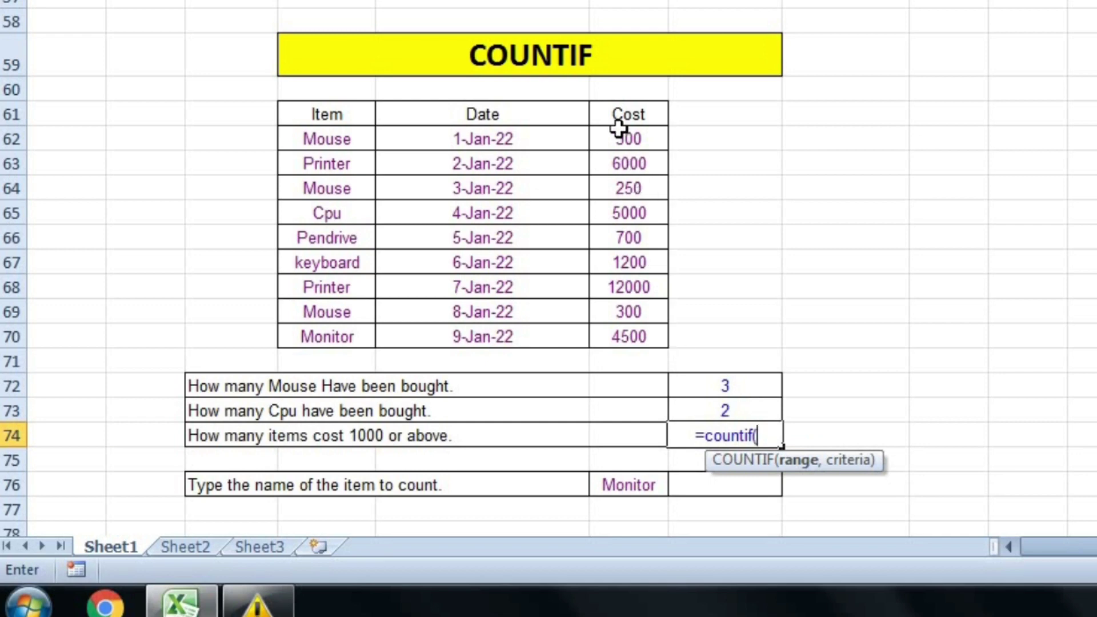
drag(619, 129, 622, 330)
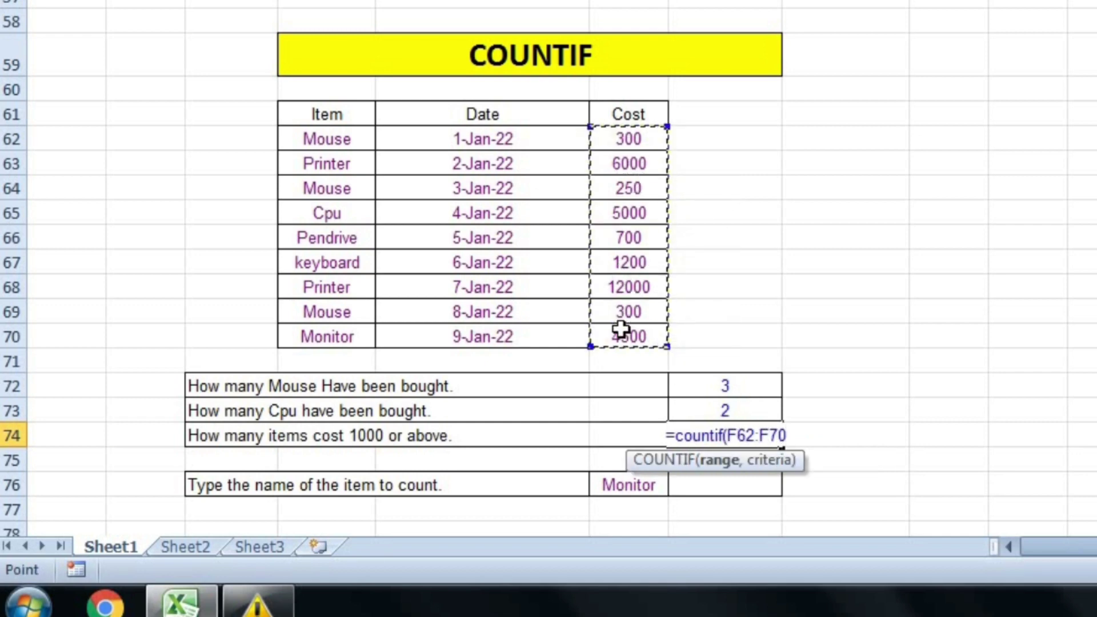
text(,")
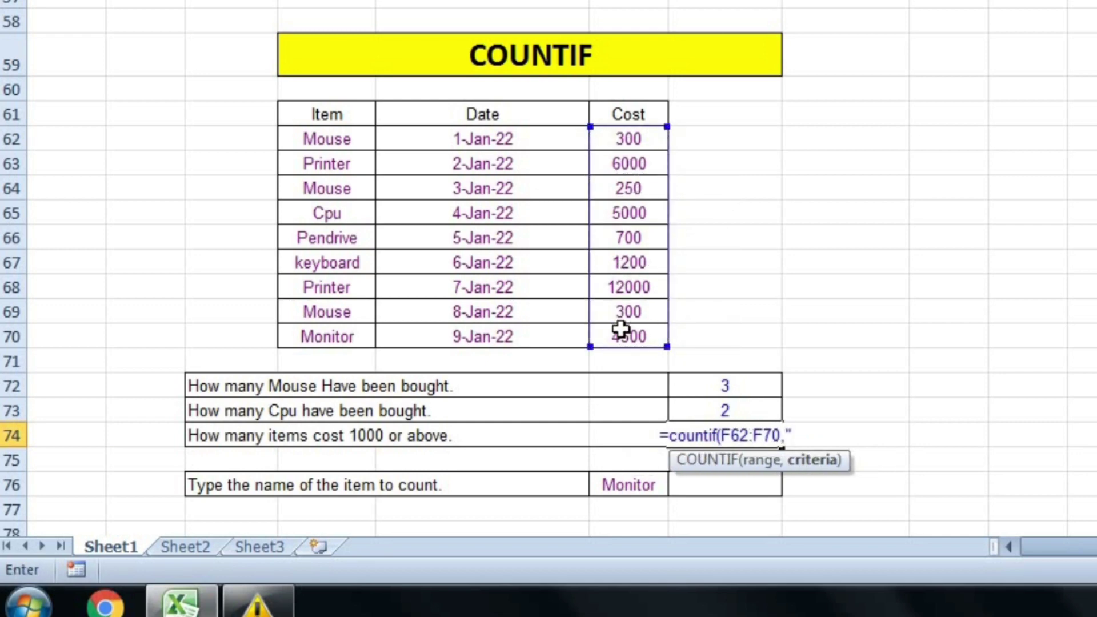
text(>=)
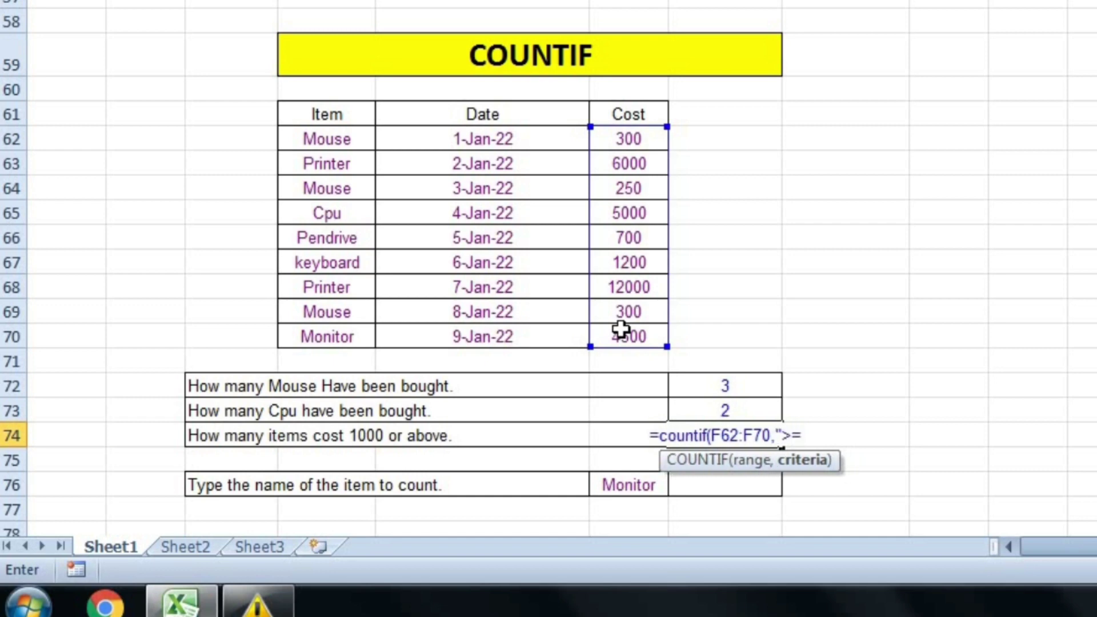
text(1200)
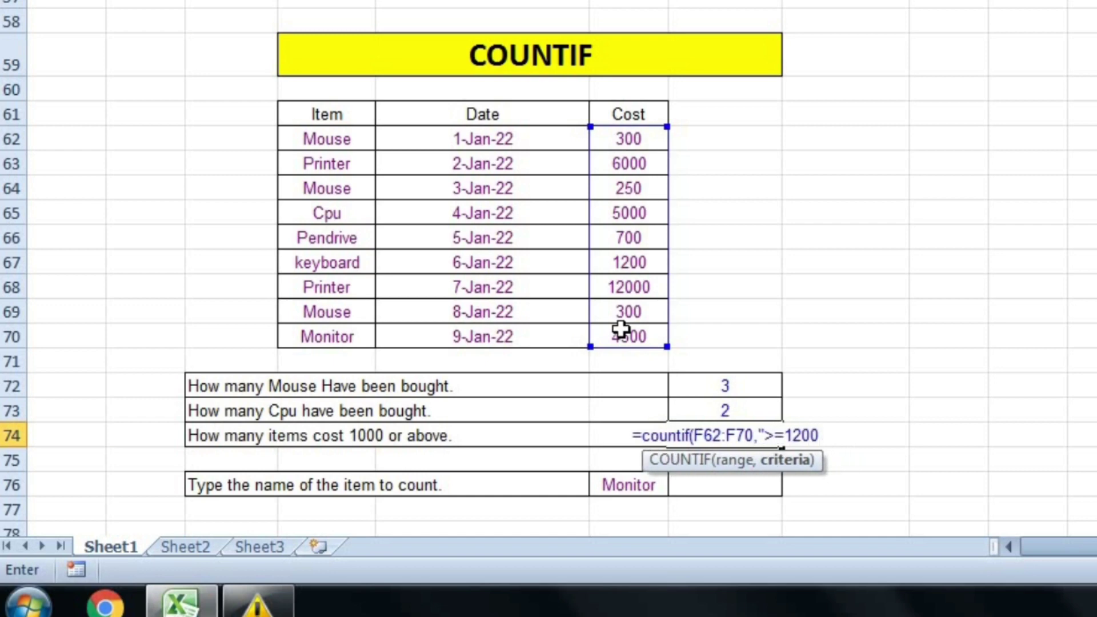
text(")
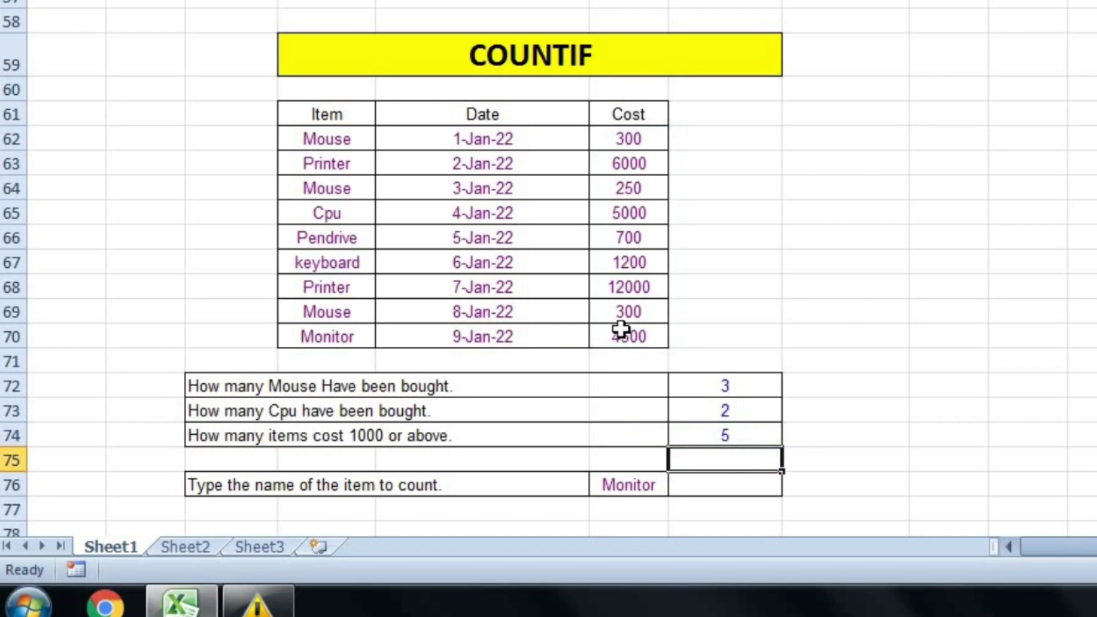
click(647, 163)
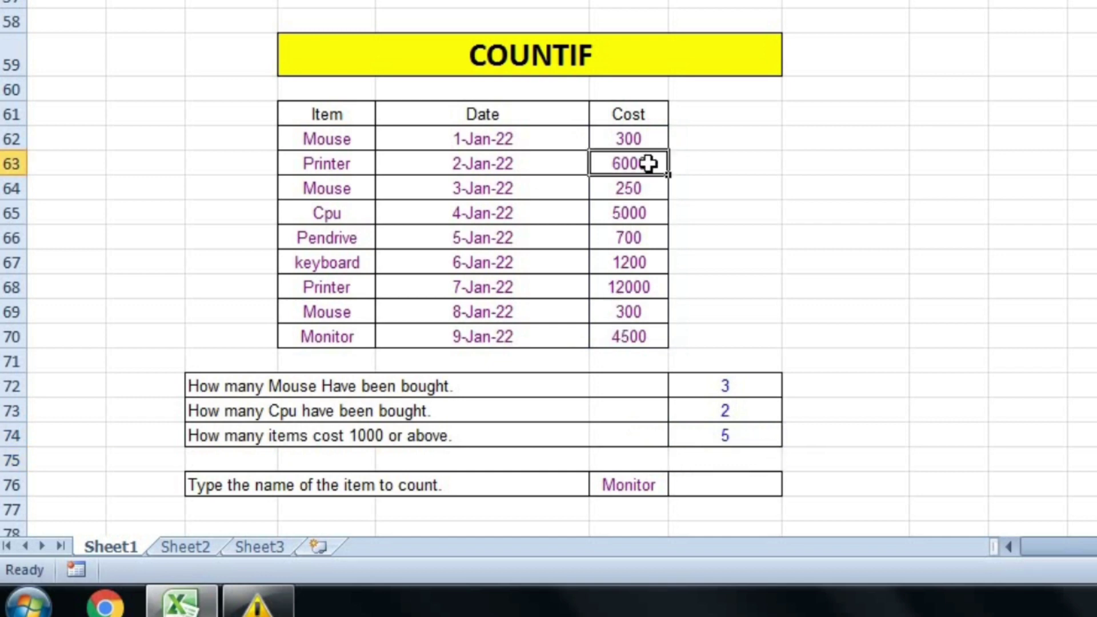
click(653, 214)
click(639, 271)
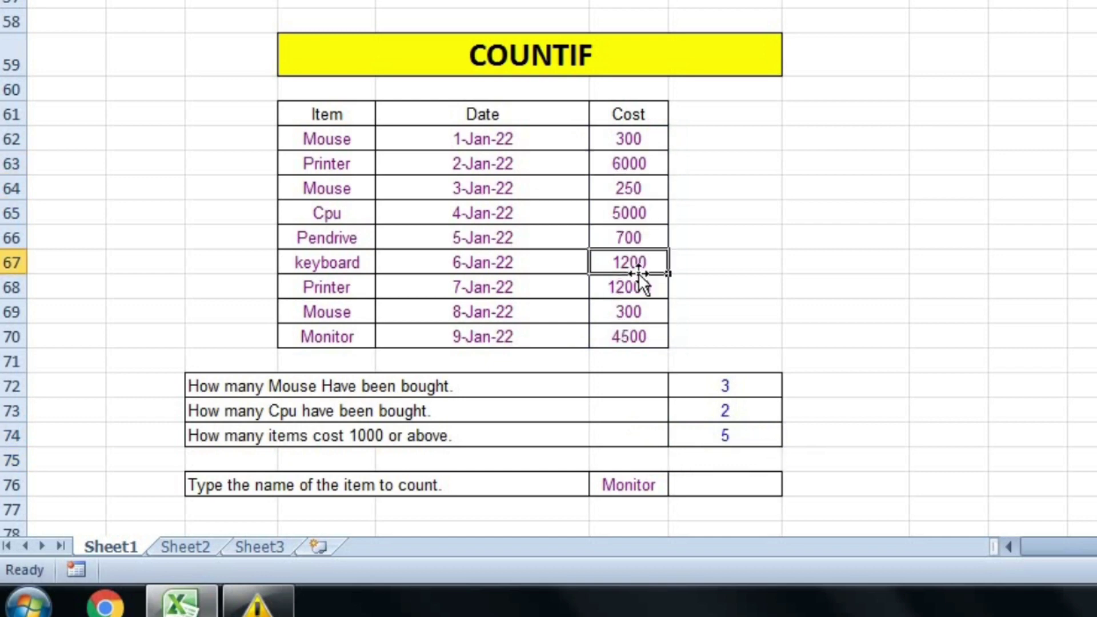
click(639, 288)
click(638, 337)
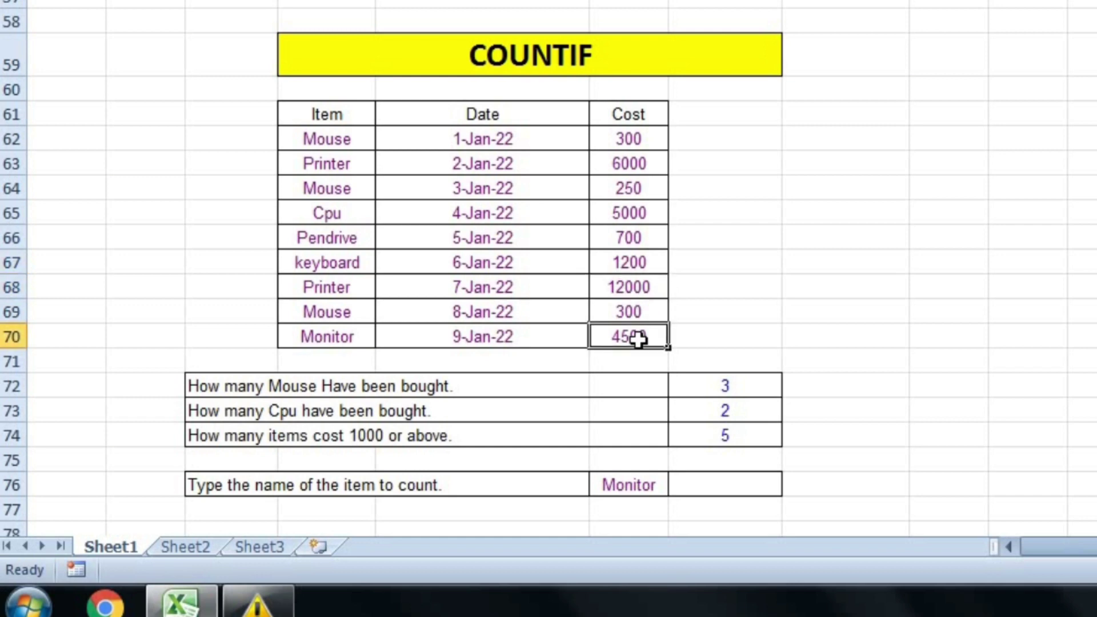
click(732, 434)
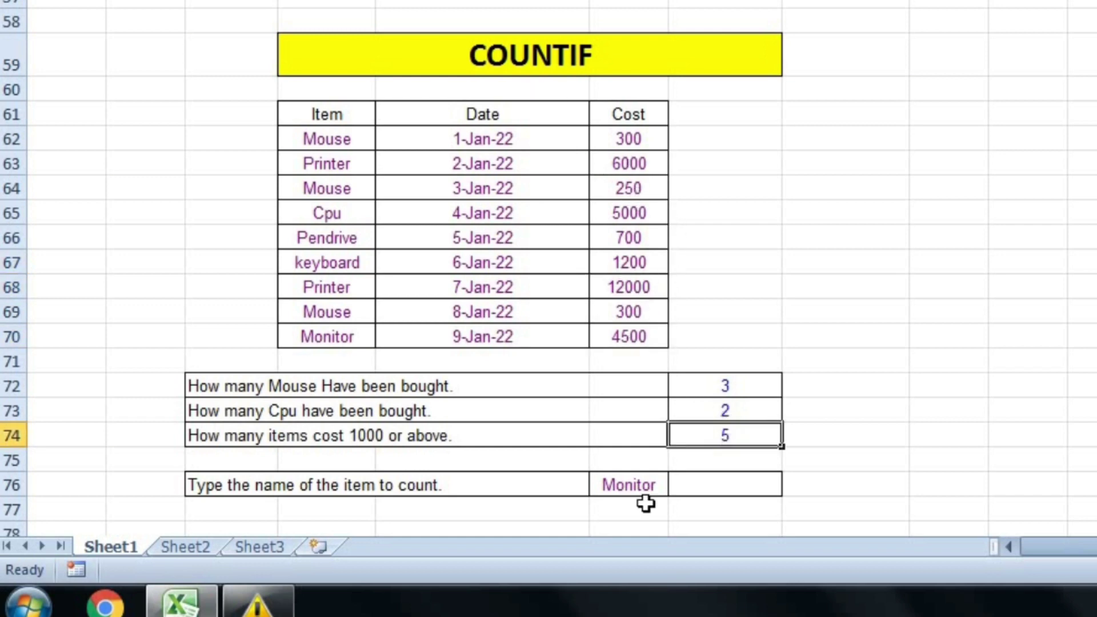
click(703, 491)
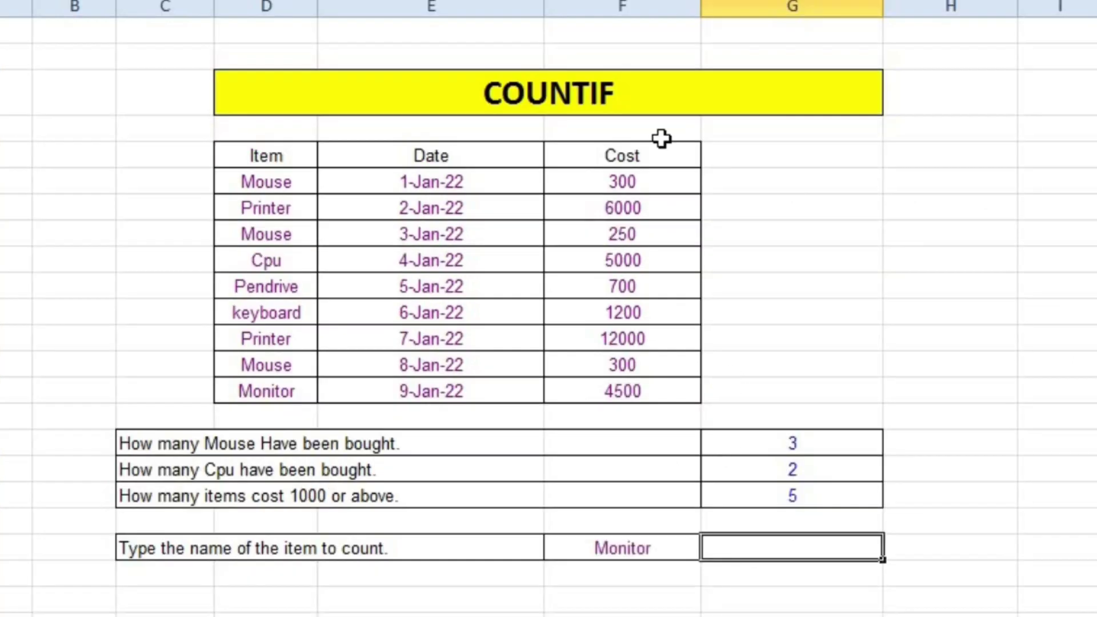
Narrow column F and enter =COUNTIF(D62:D70,F76) in G76, counting Monitor as 1
drag(701, 9, 668, 12)
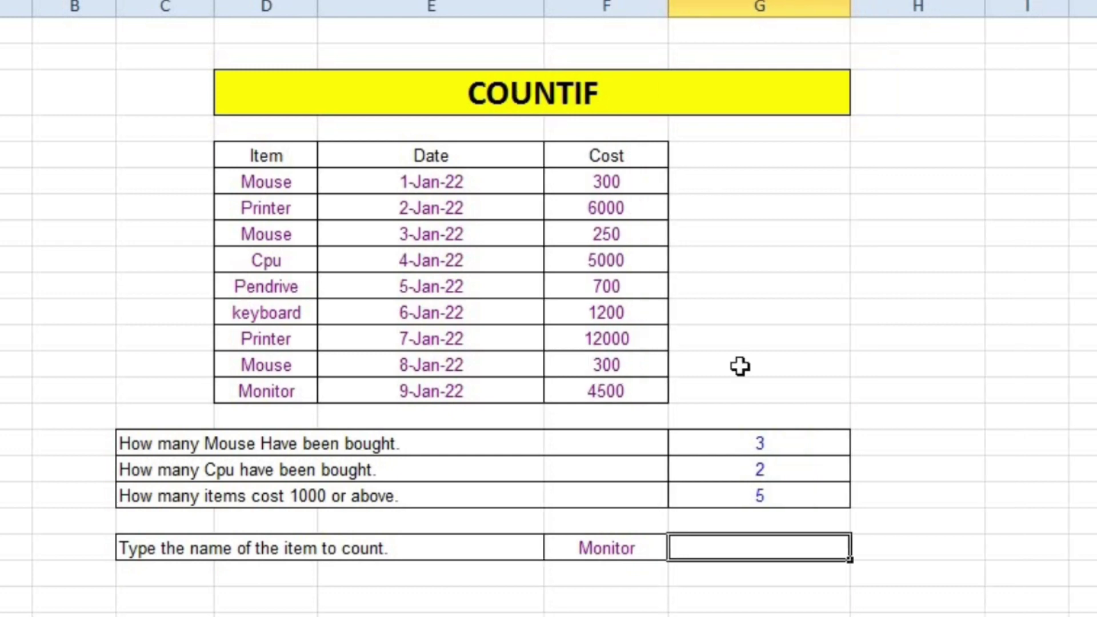
text(=)
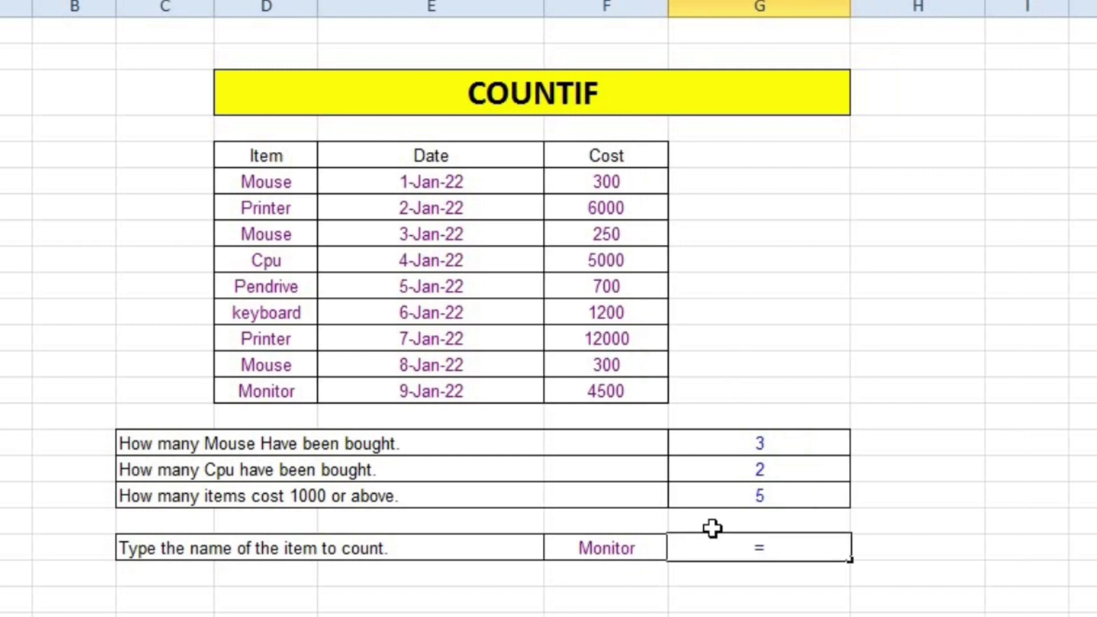
text(cou)
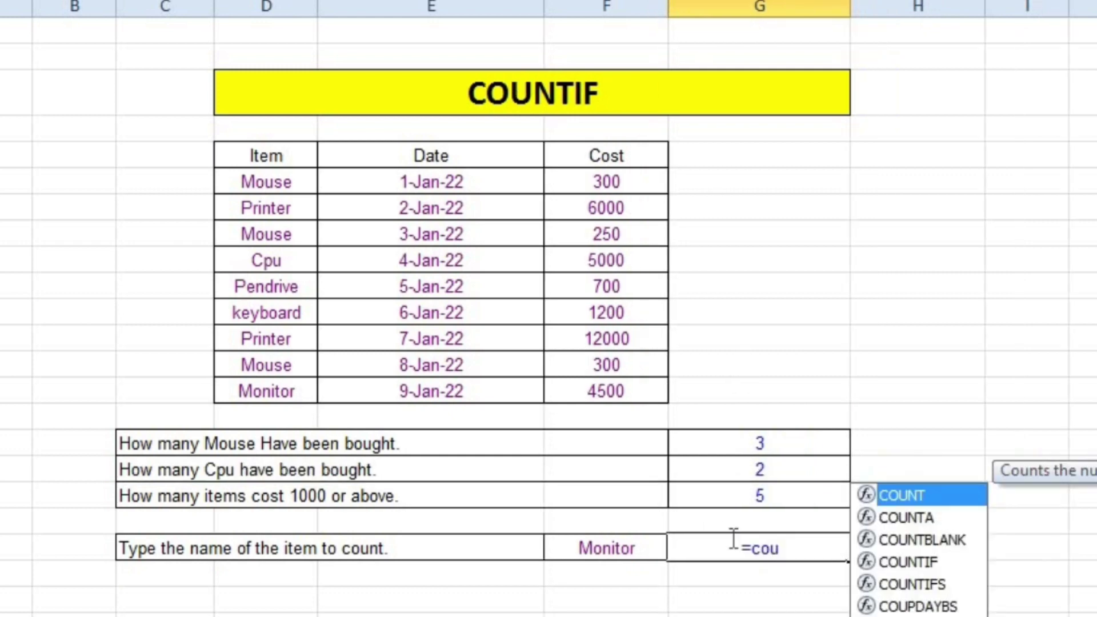
click(920, 561)
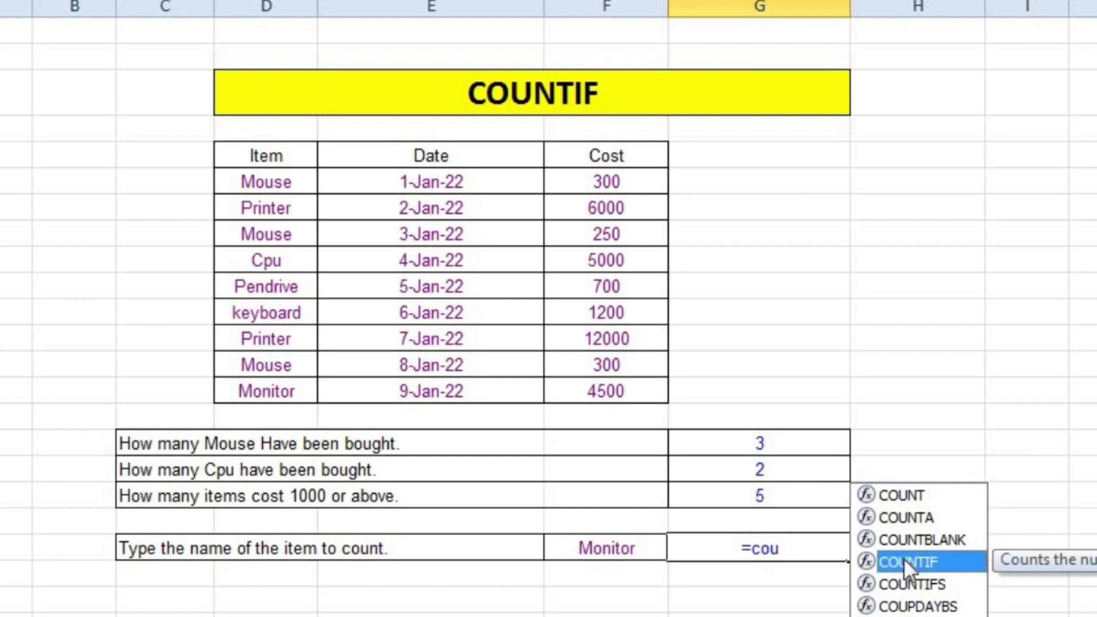
double_click(906, 560)
drag(289, 180, 289, 379)
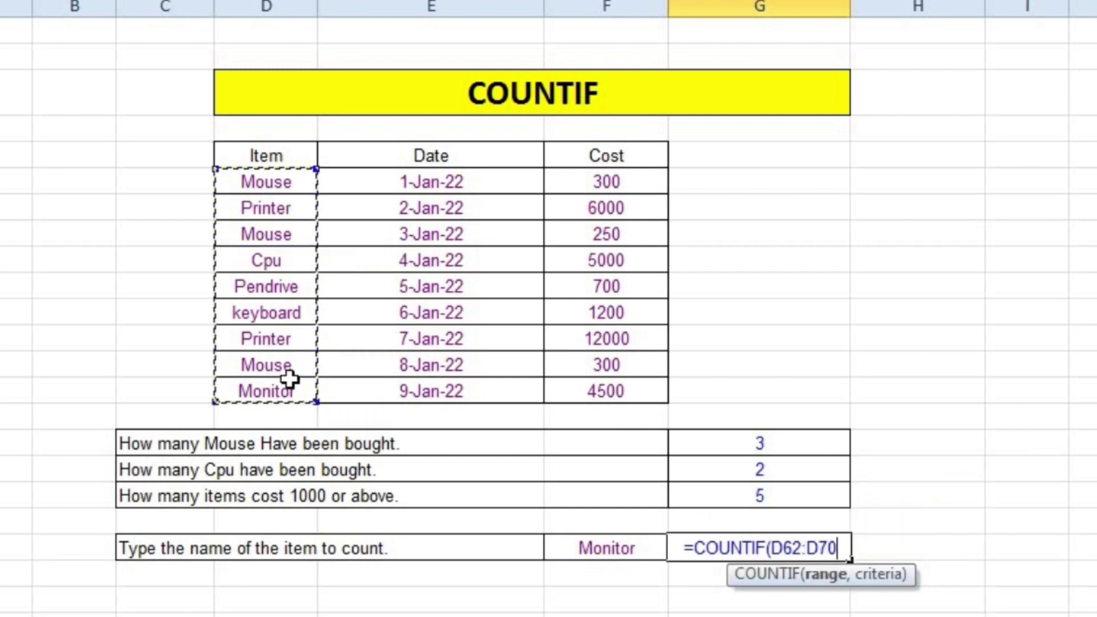
text(,)
click(609, 551)
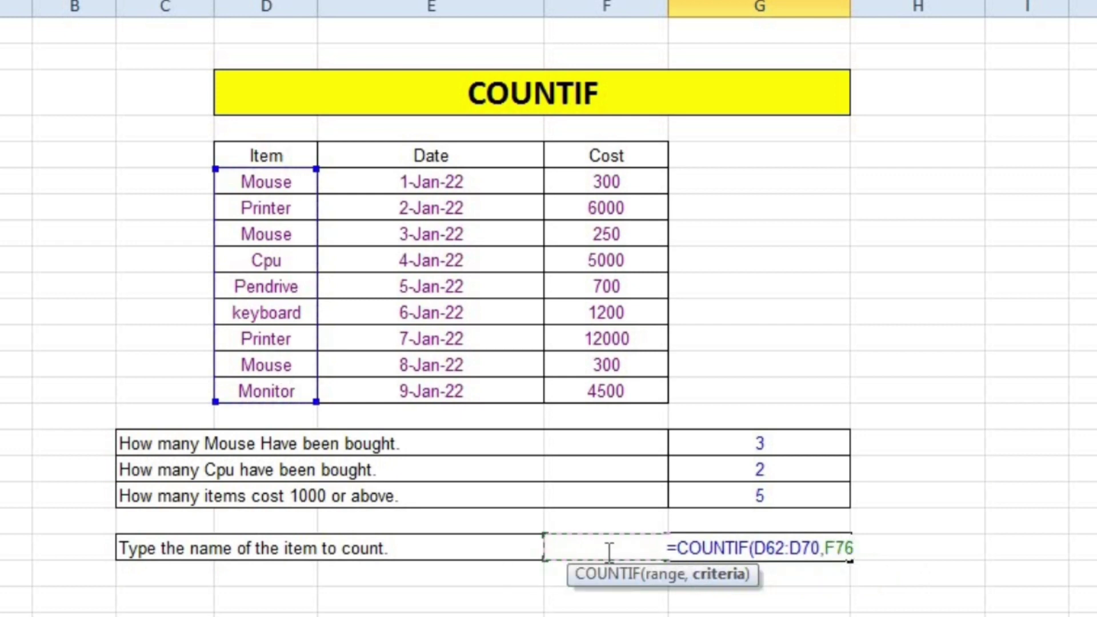
text())
key(Return)
click(779, 548)
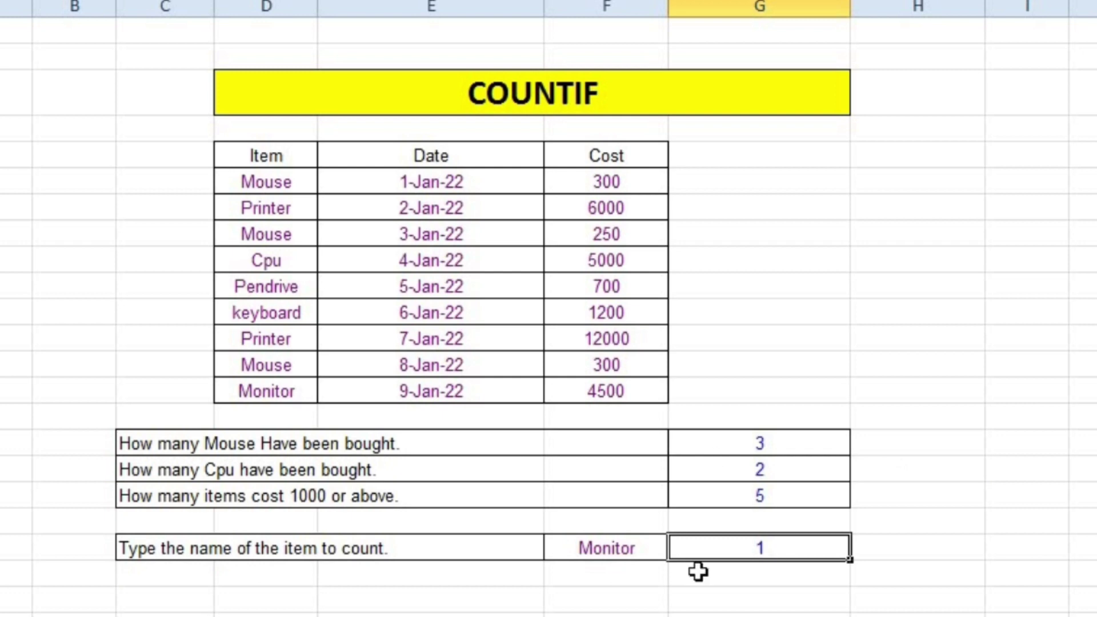
click(617, 549)
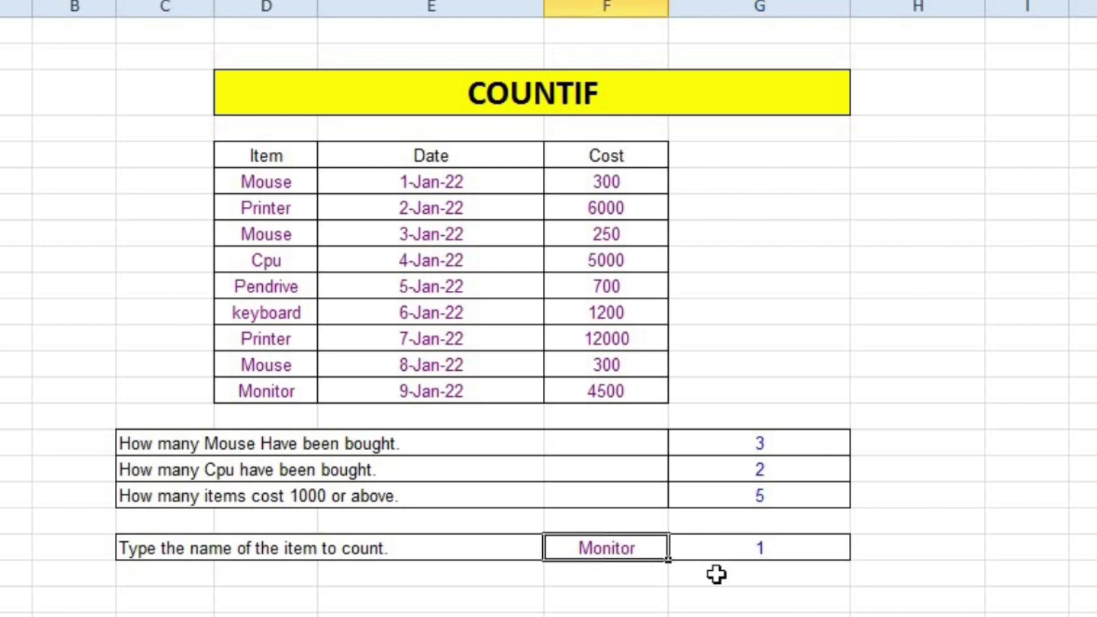
Replace the item name in F76 with 'keyboard', fixing the 'keyoard' typo
text(k)
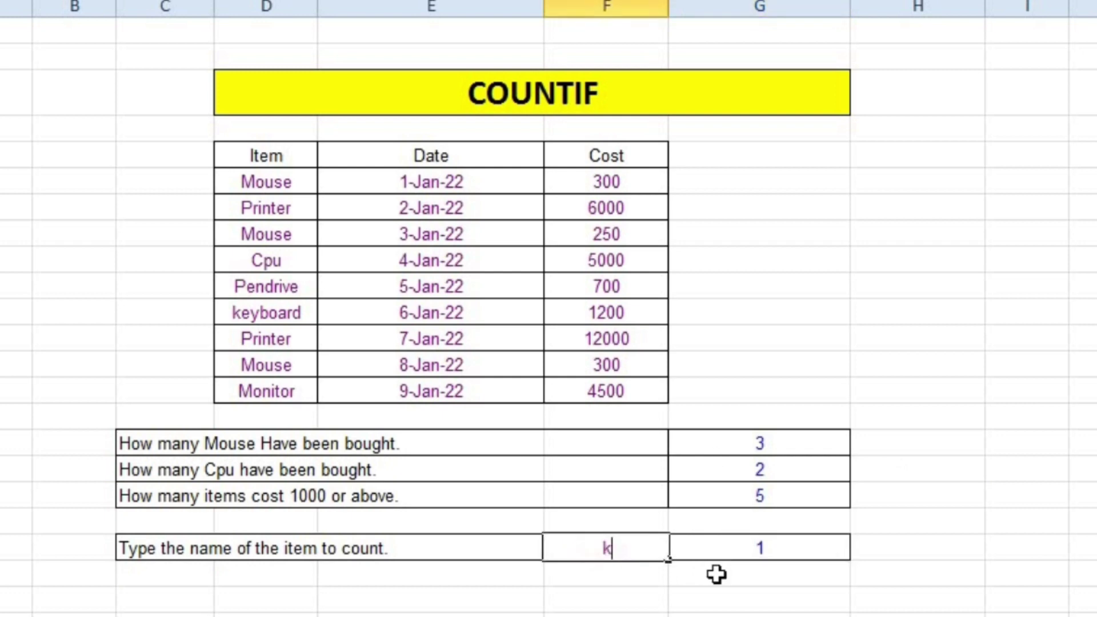
text(ey)
text(oard)
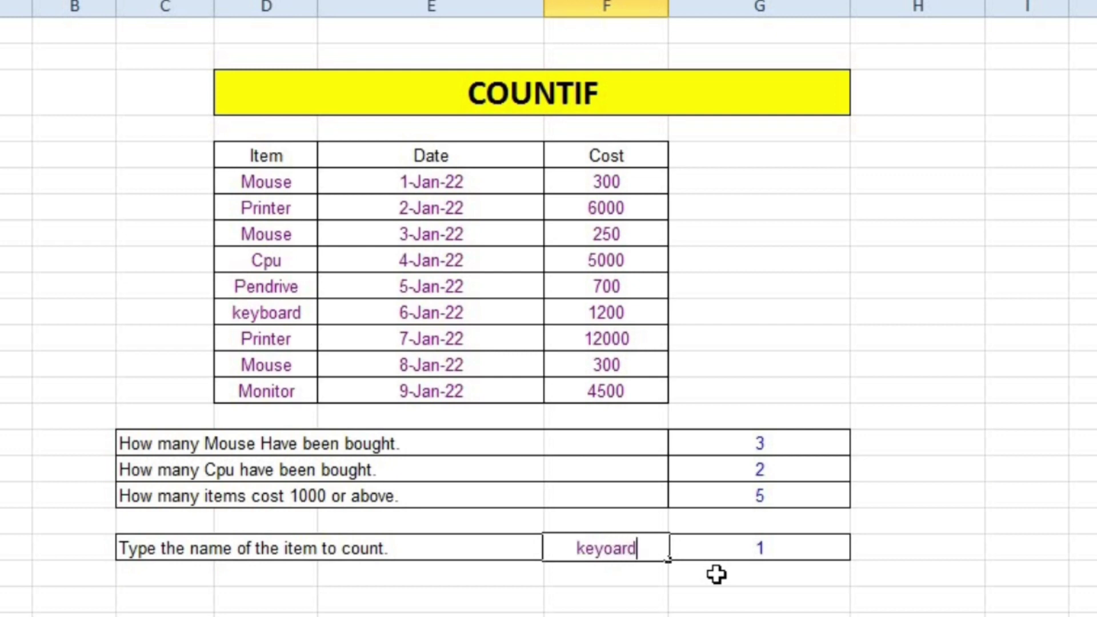
key(Return)
key(Up)
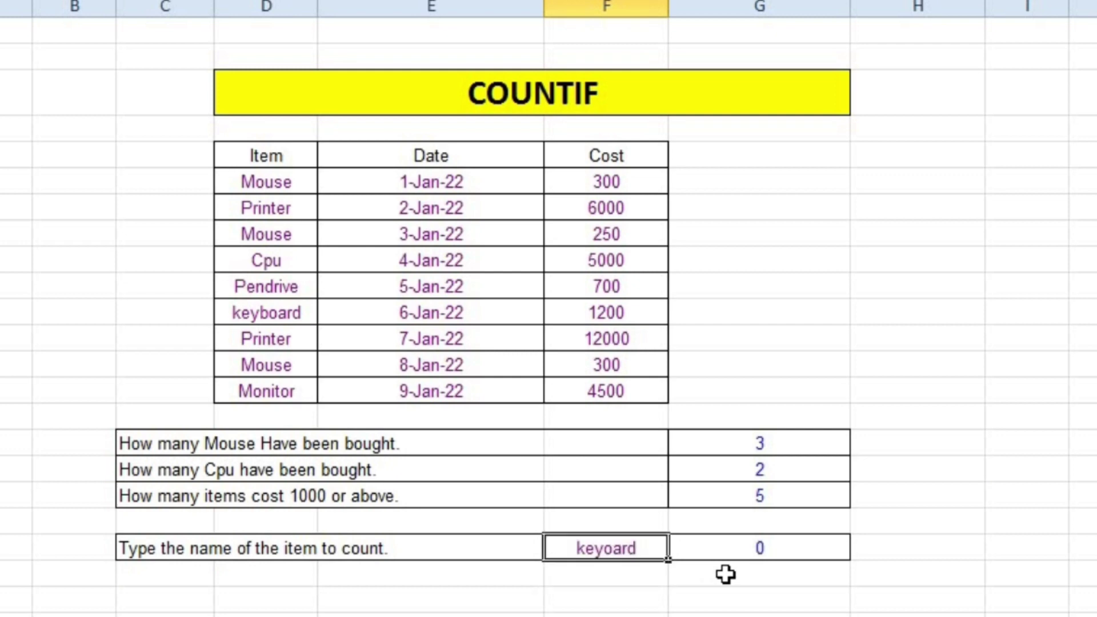
key(BackSpace)
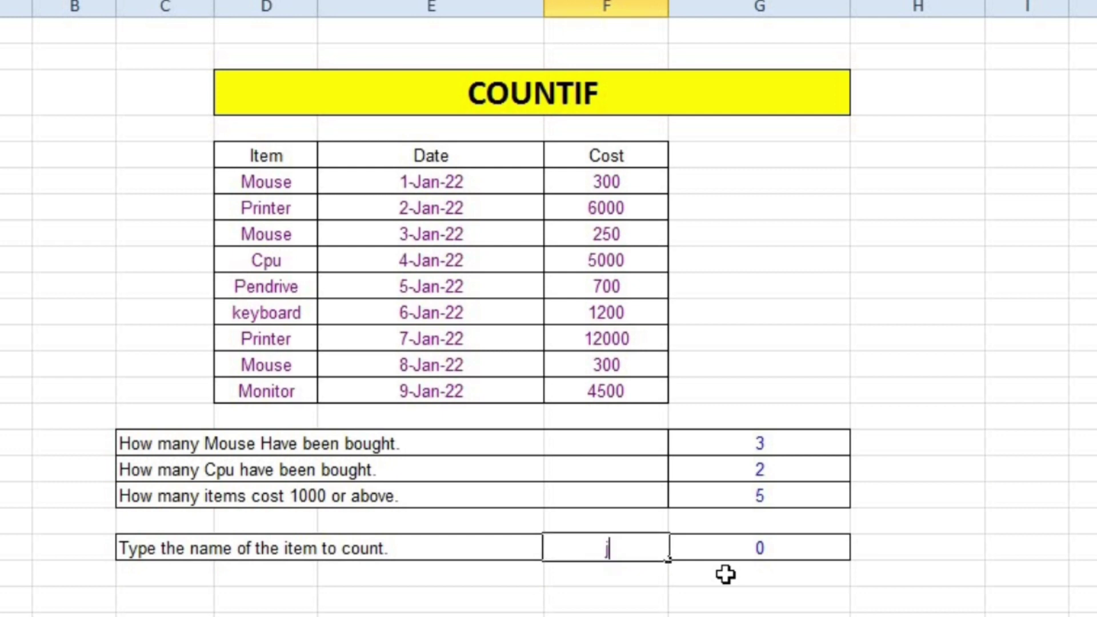
text(key)
text(boar)
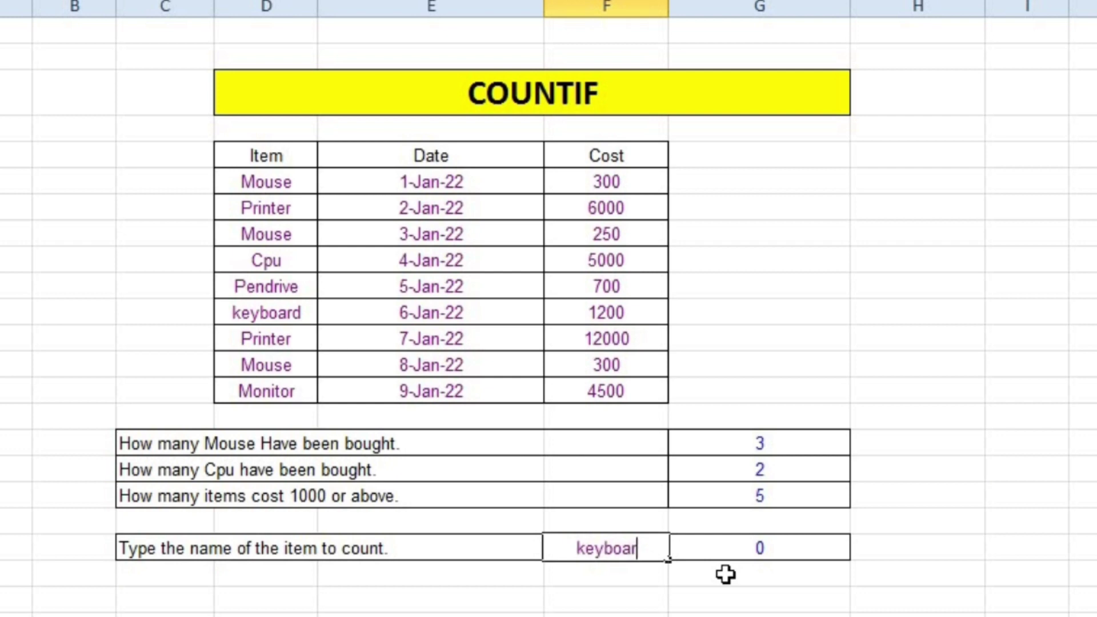
text(d)
key(Return)
key(Up)
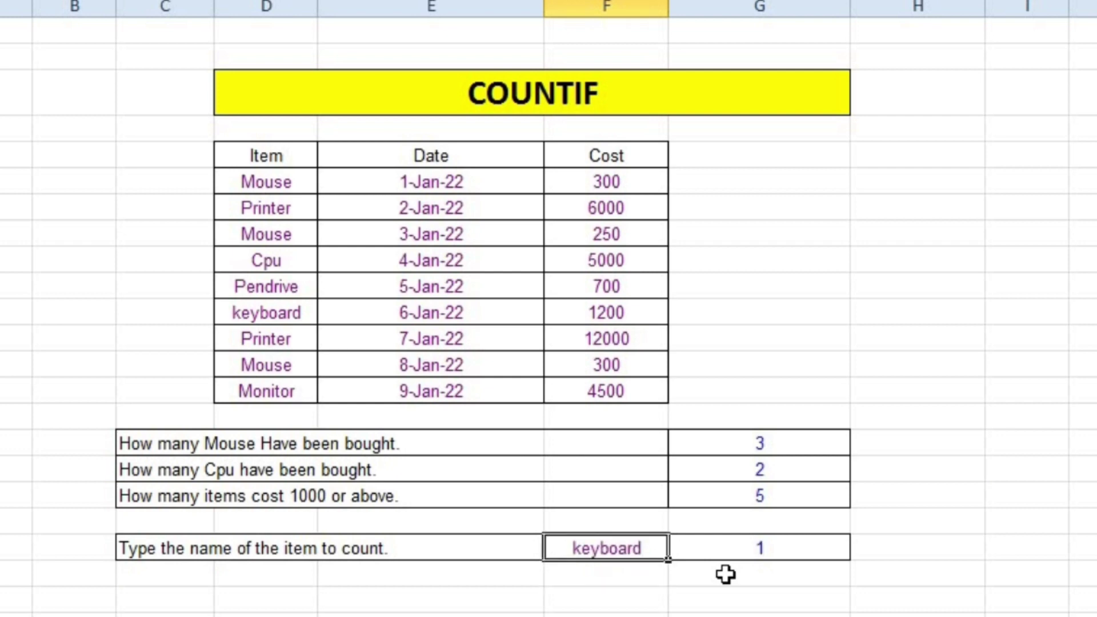
Find keyboard in the Item column and select the column H cell beside the Mouse answer
click(266, 311)
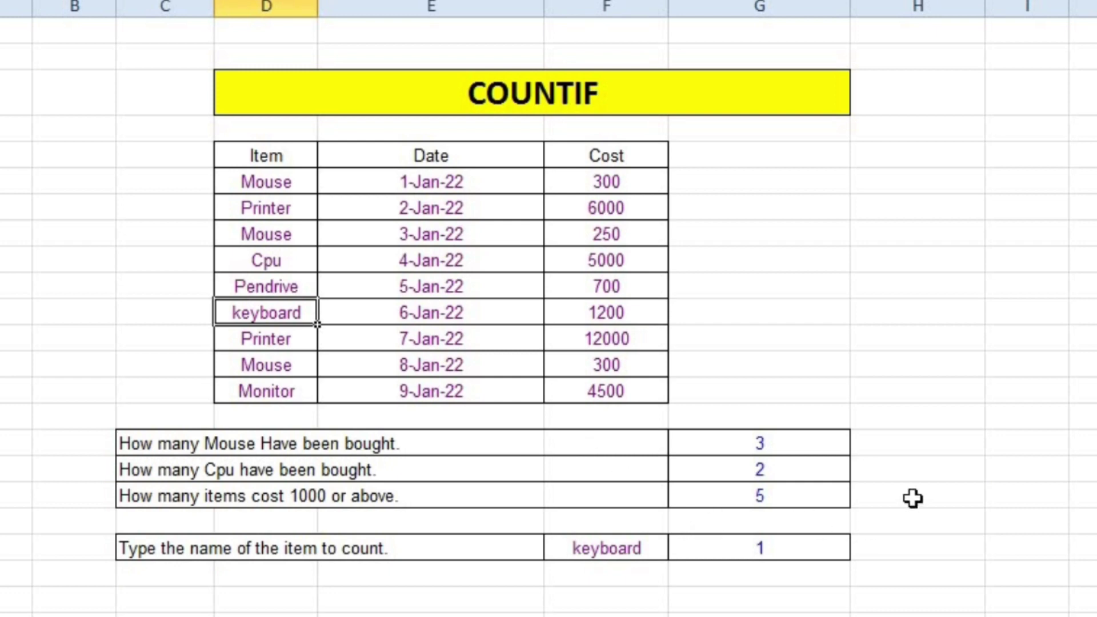
click(1041, 433)
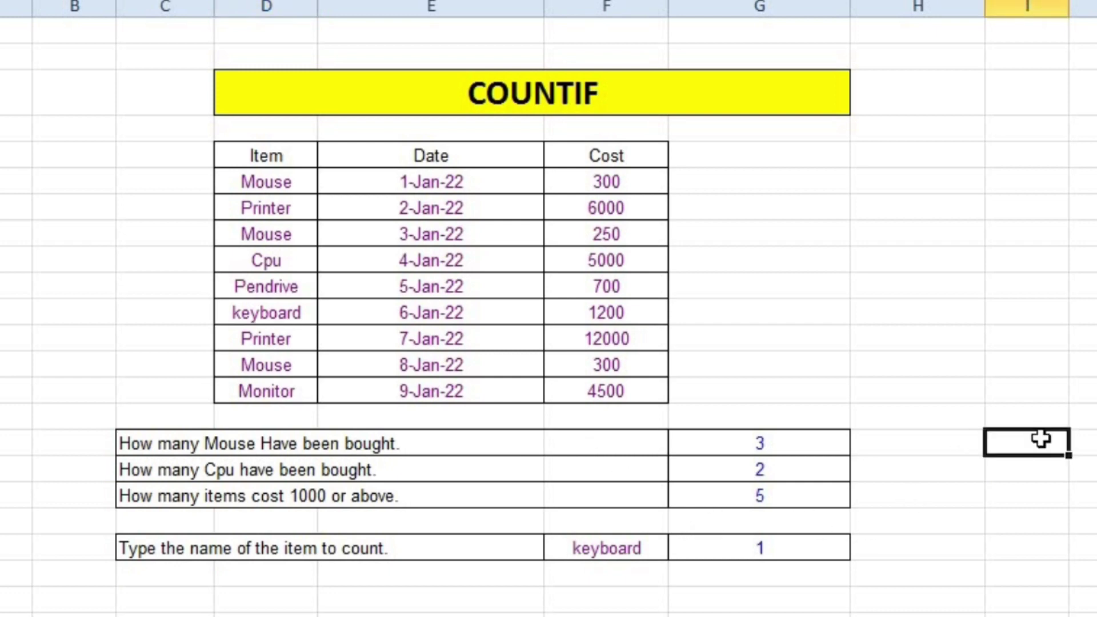
click(943, 448)
click(1010, 460)
click(971, 446)
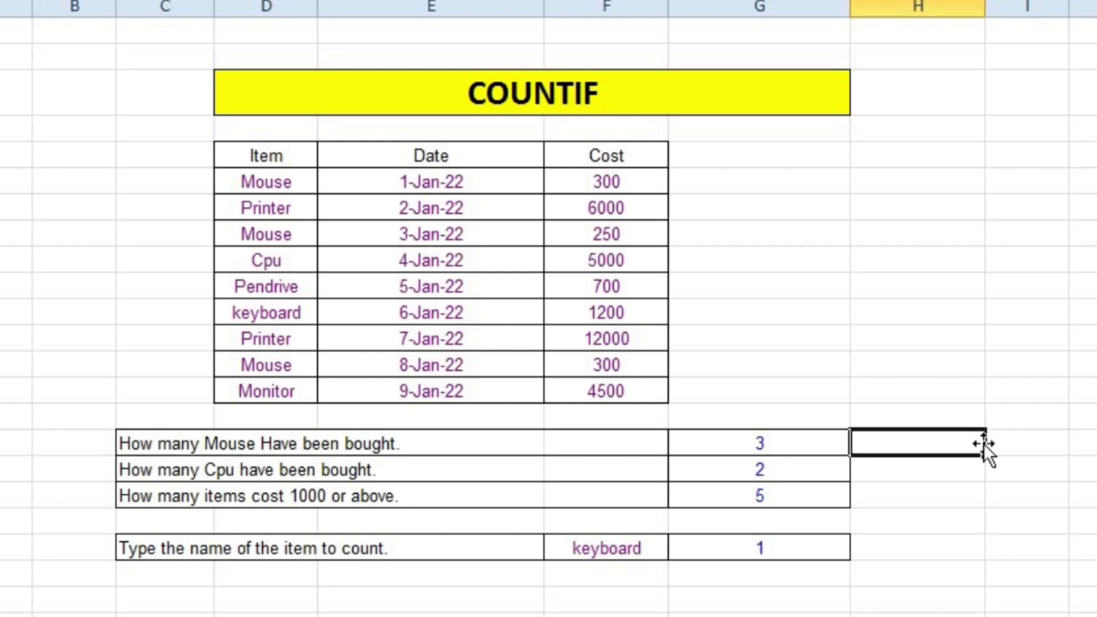
Write the note countif(D62:D70,"Mouse") in column H beside the Mouse answer
text(coun)
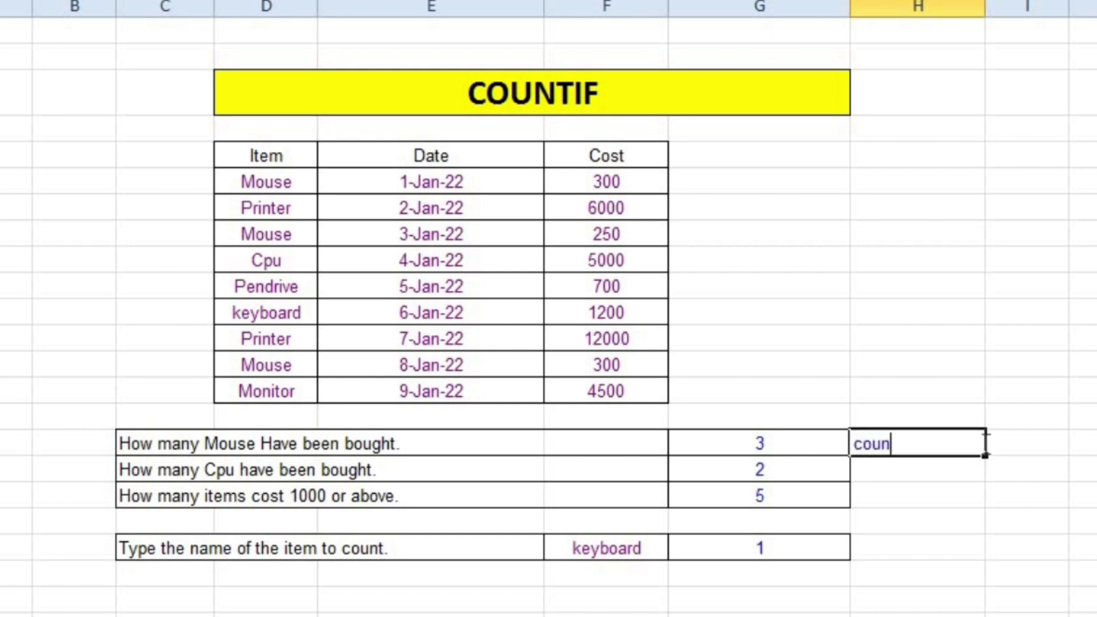
text(tif)
text(()
click(754, 452)
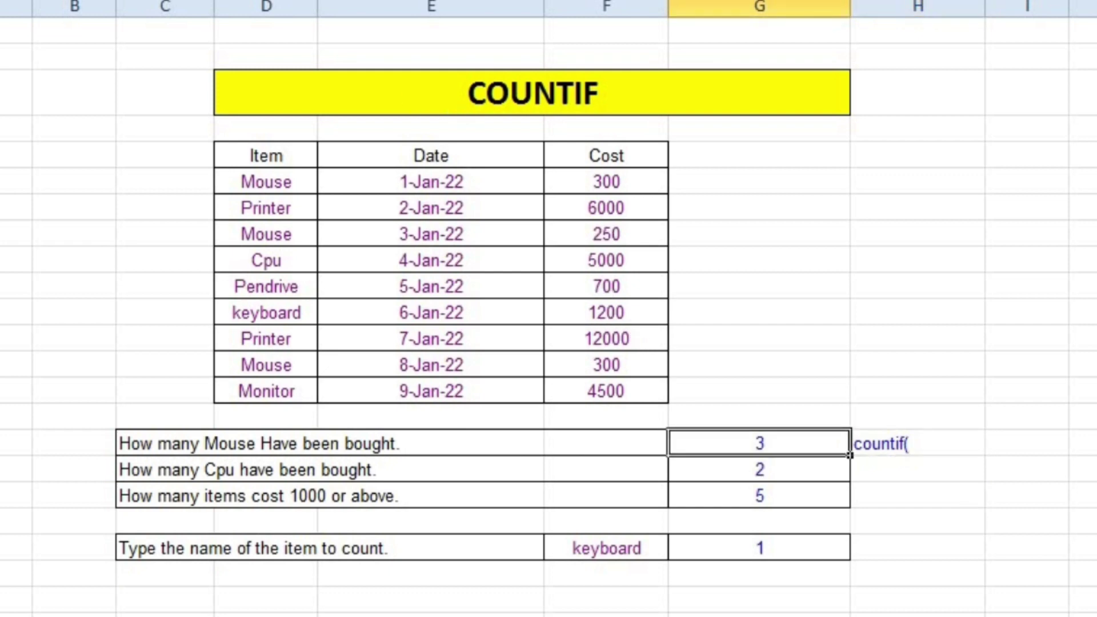
text(=COUNTIF(D62:D70,"M)
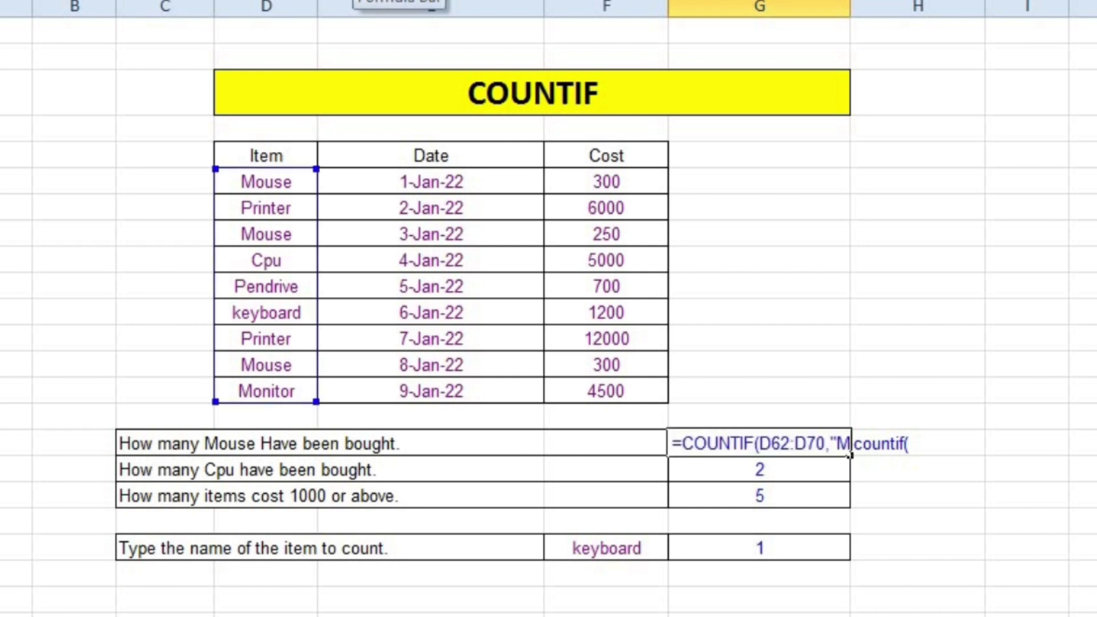
text(ouse"))
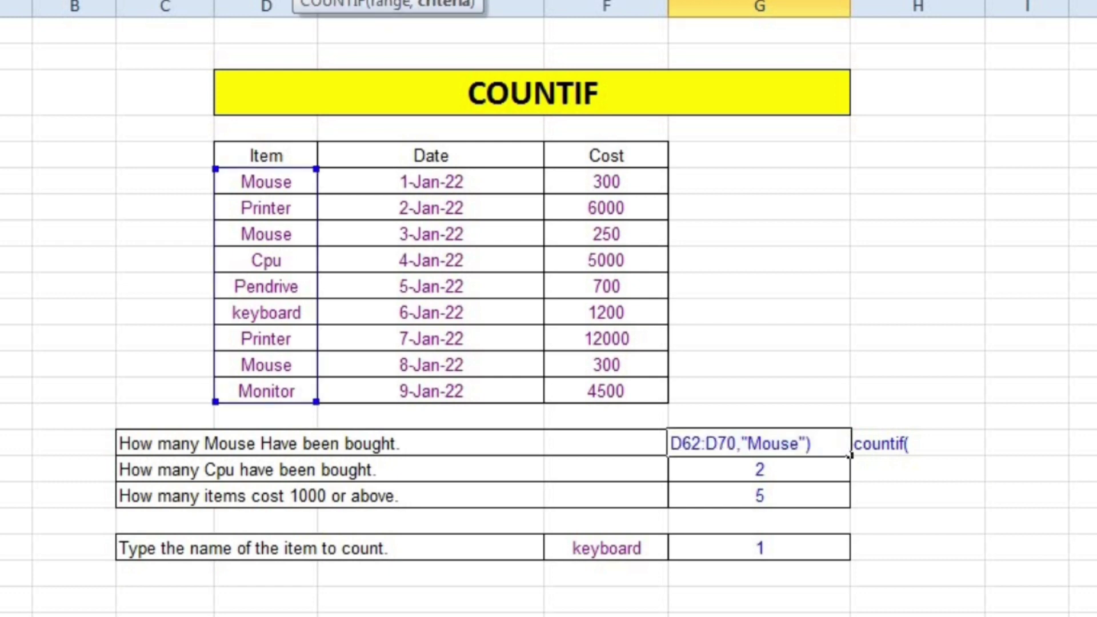
key(Return)
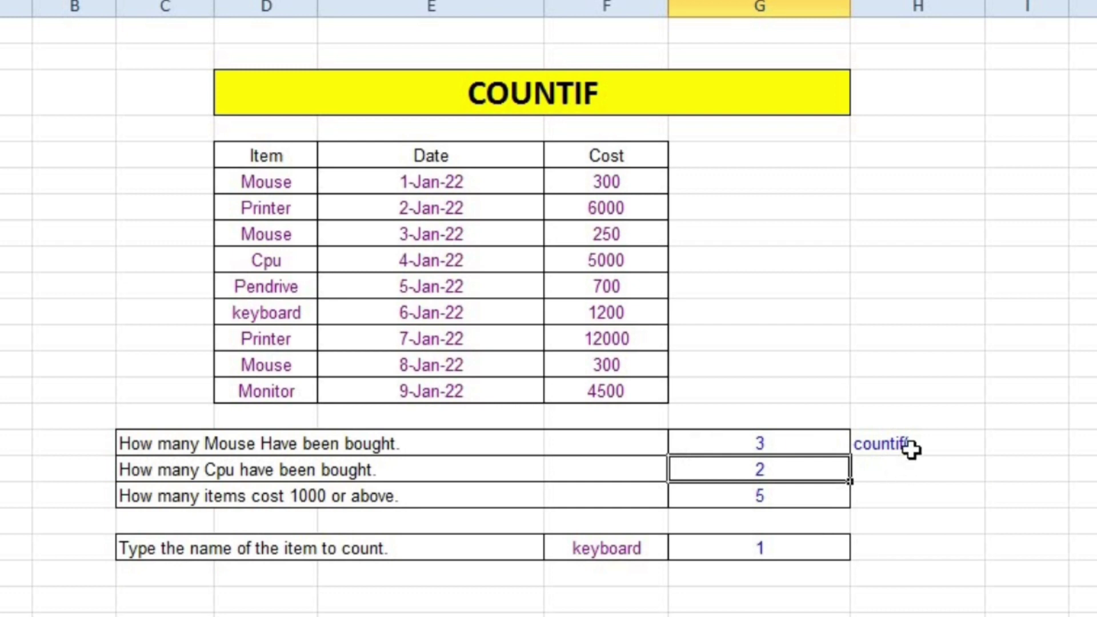
click(914, 444)
double_click(969, 454)
text(()
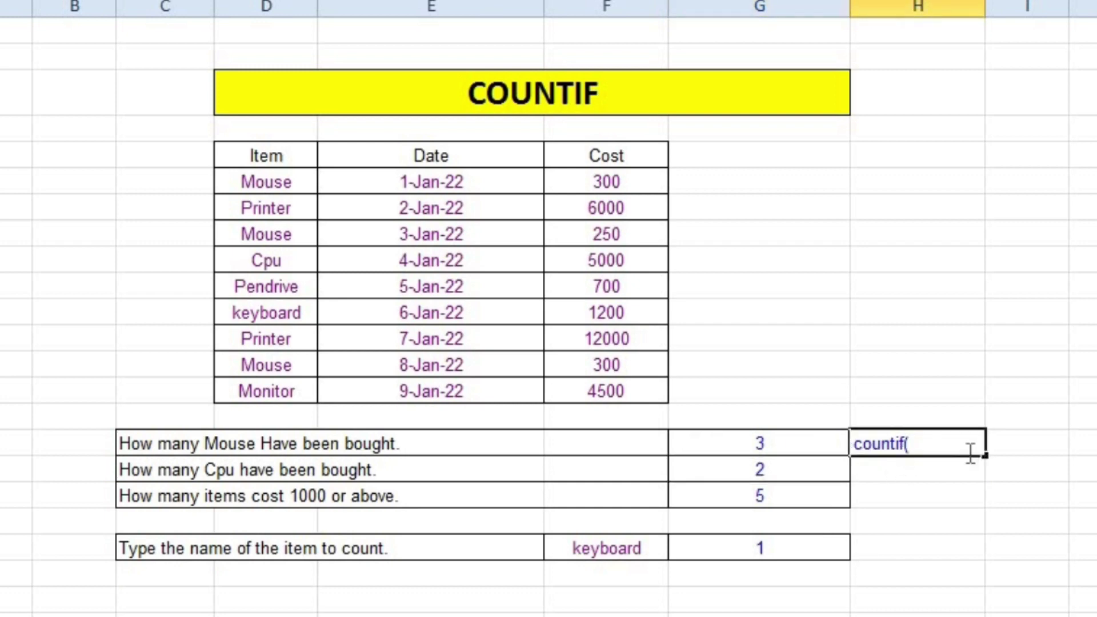
text(D62:D70,"Mouse")
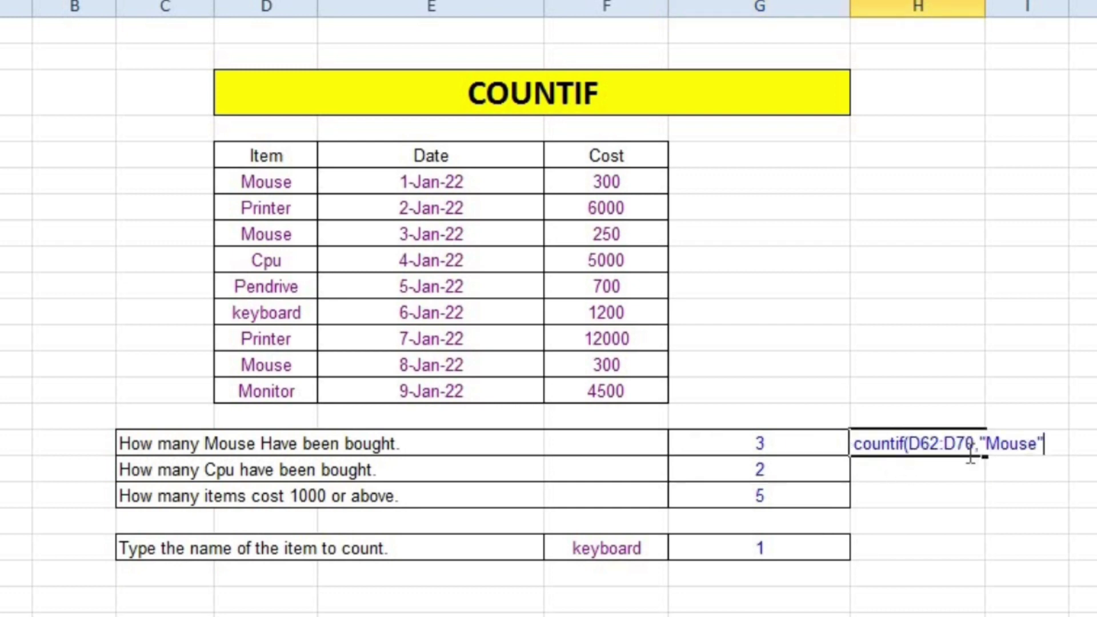
text())
key(Return)
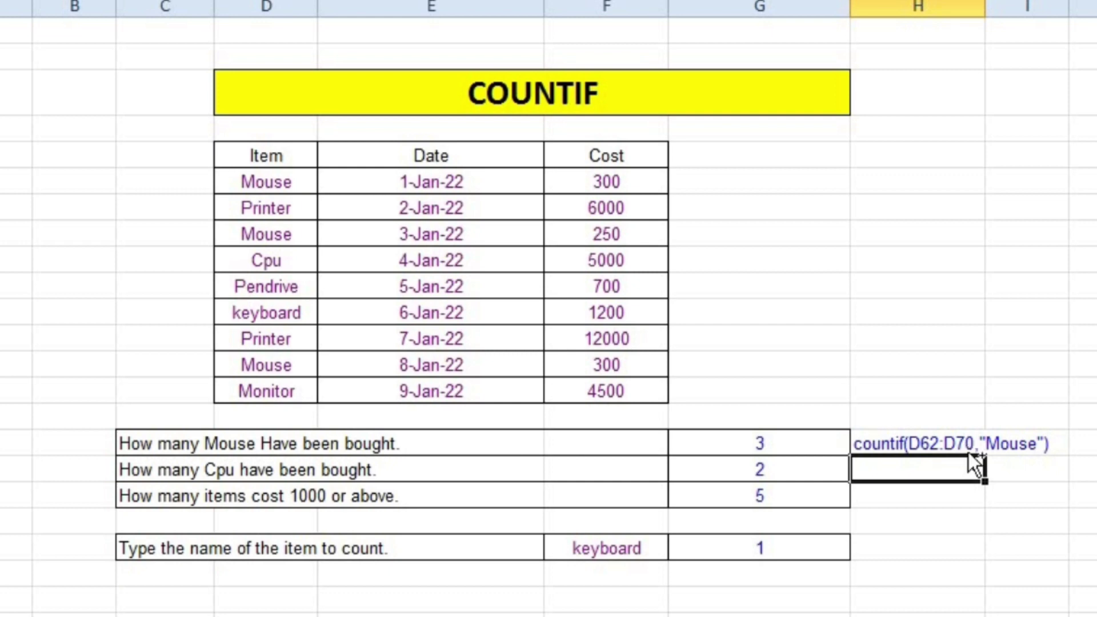
Copy the note down to the Cpu row and change its criterion to "Printer"
key(ctrl+d)
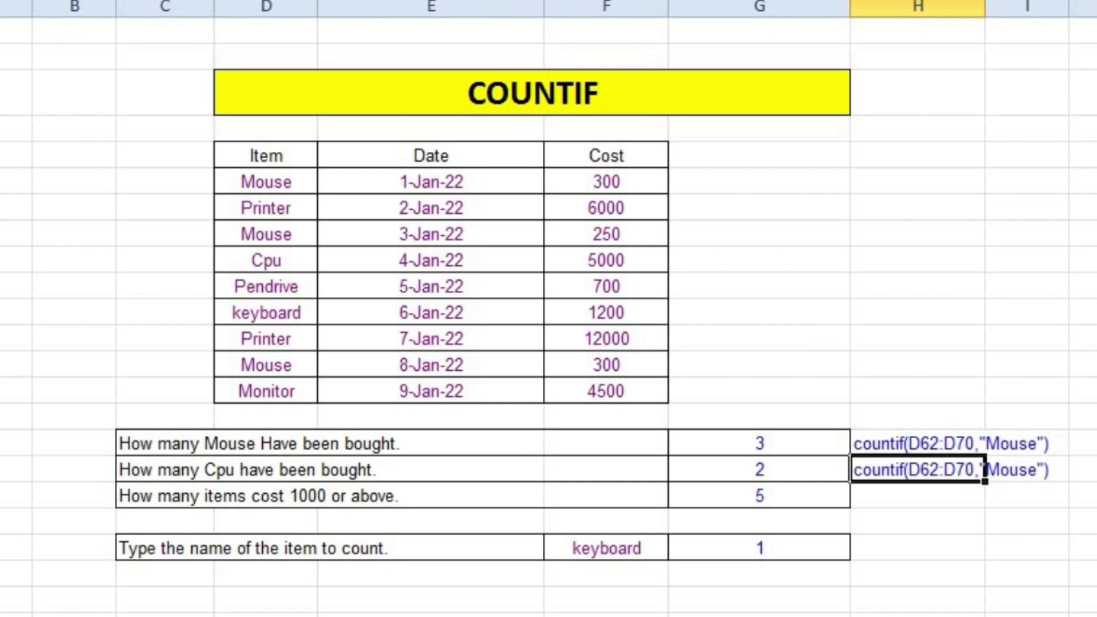
key(F2)
key(BackSpace)
key(BackSpace)
key(BackSpace)
key(BackSpace)
key(BackSpace)
key(BackSpace)
key(BackSpace)
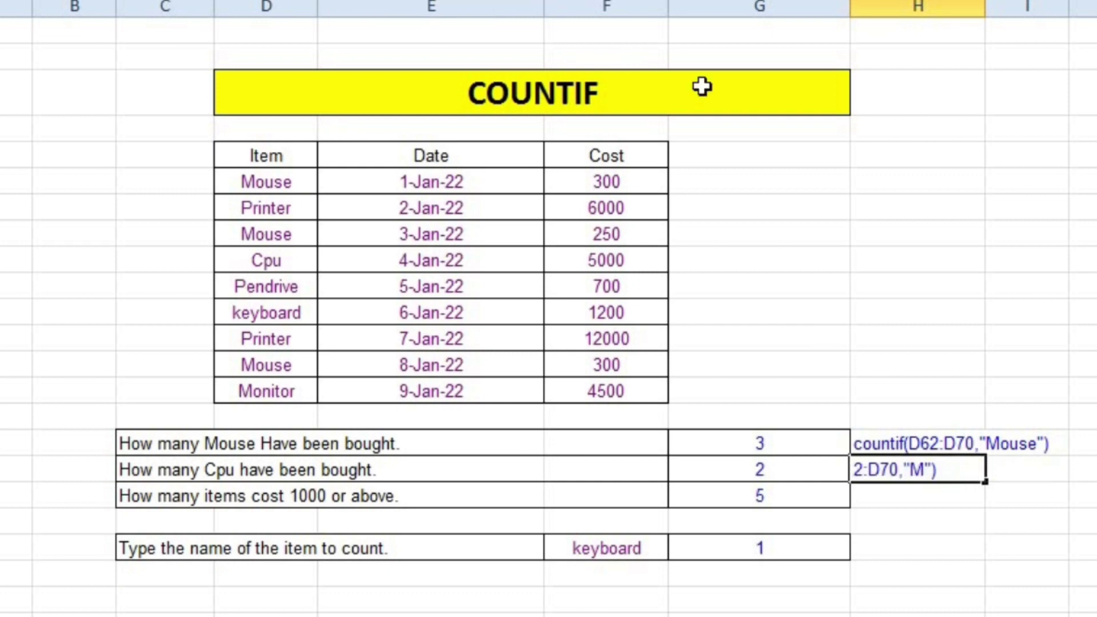
key(BackSpace)
text(Pr)
text(inter)
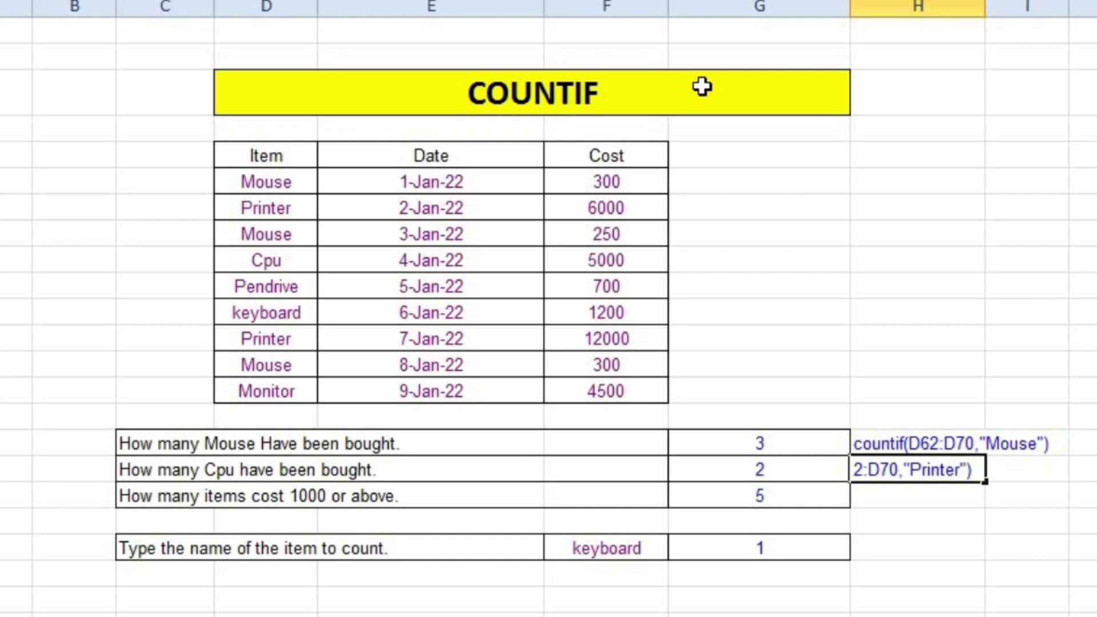
key(Return)
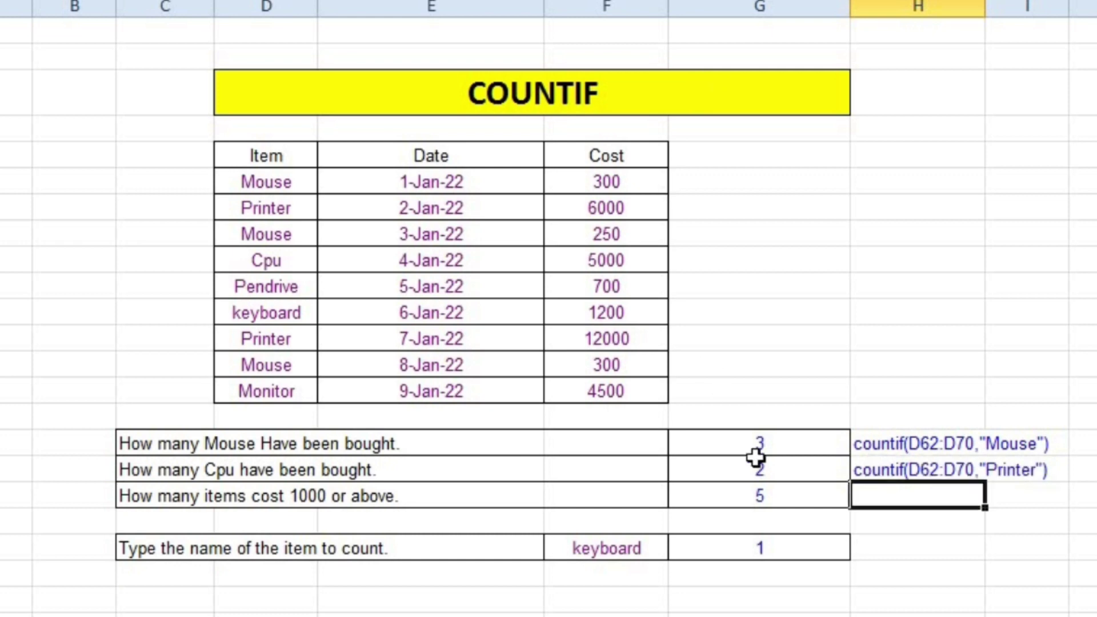
Copy the note down beside the count of 5 and change it to countif(F62:F70,">=122")
click(762, 474)
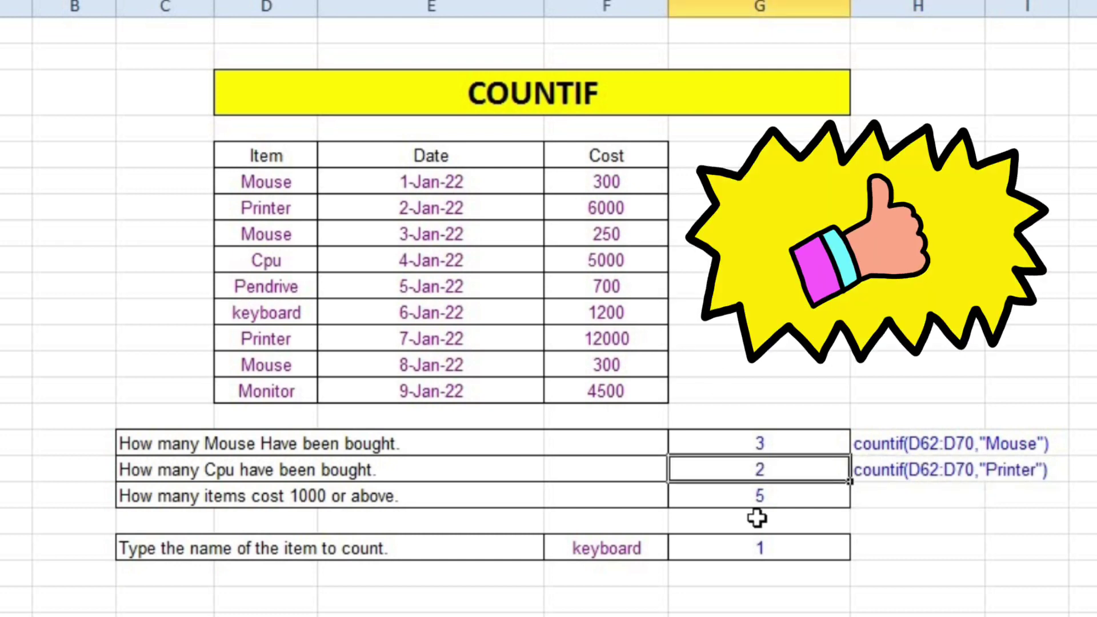
click(759, 500)
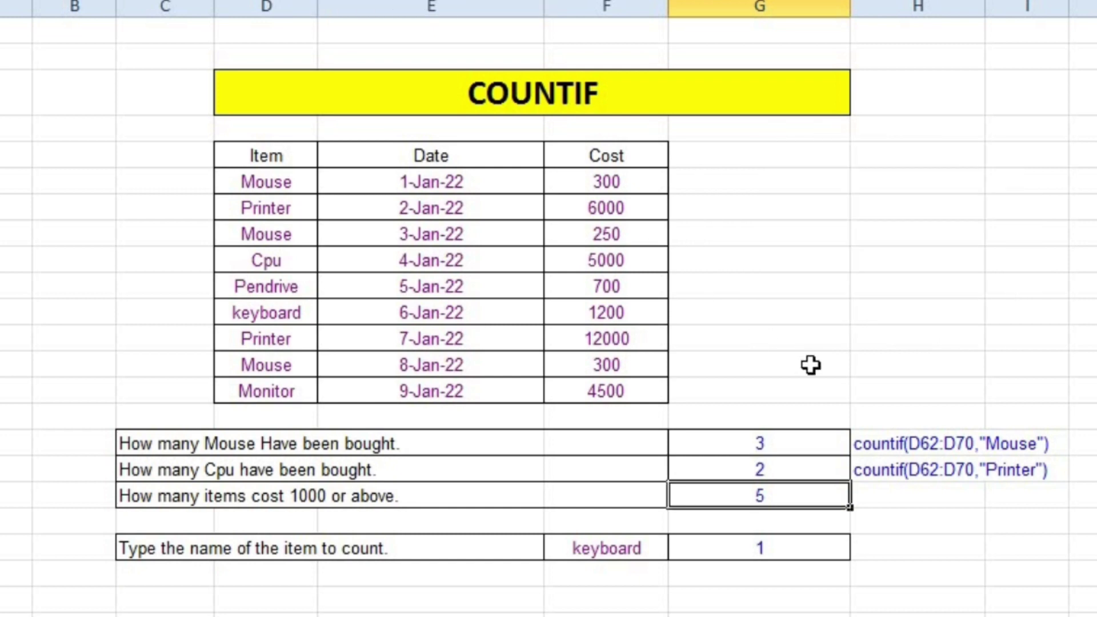
click(908, 495)
key(ctrl+d)
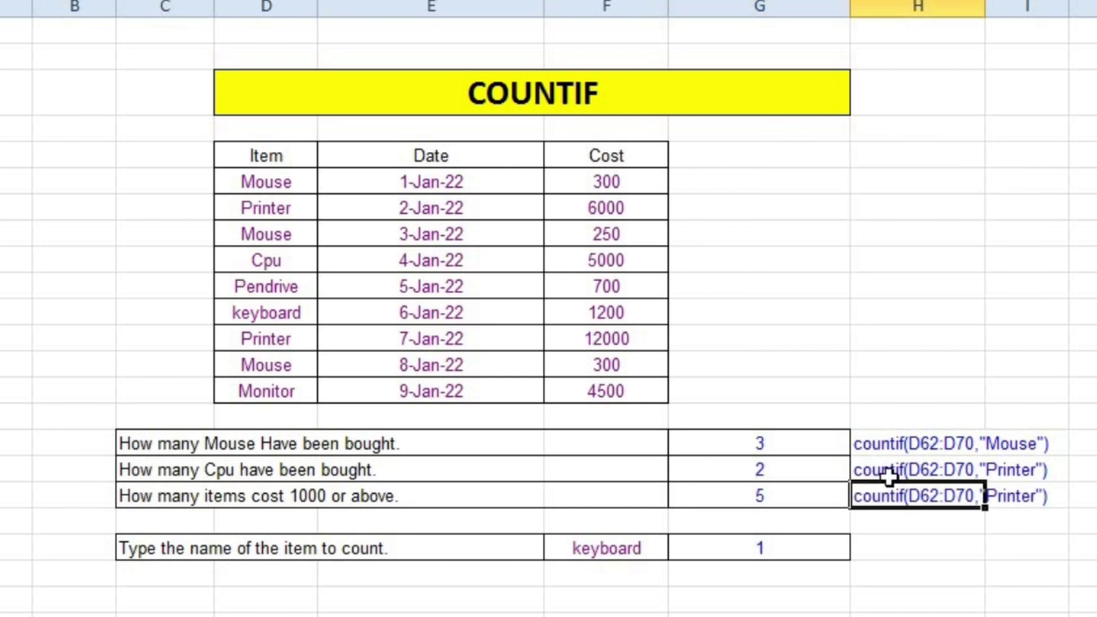
key(shift+End)
key(Delete)
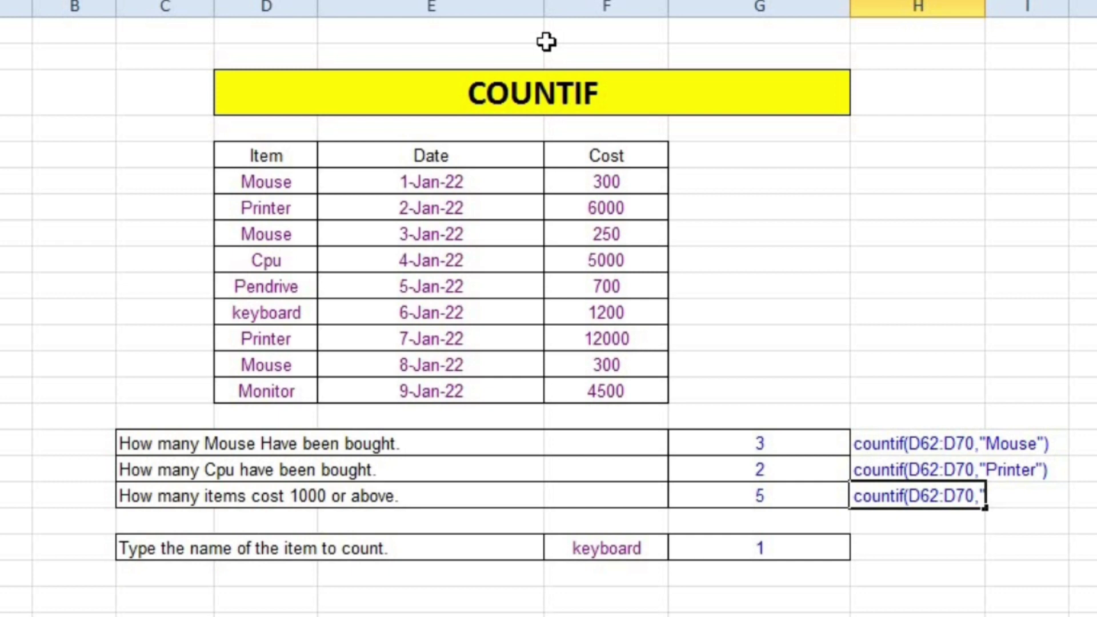
key(BackSpace)
key(BackSpace)
key(BackSpace)
key(BackSpace)
key(BackSpace)
key(BackSpace)
key(BackSpace)
key(BackSpace)
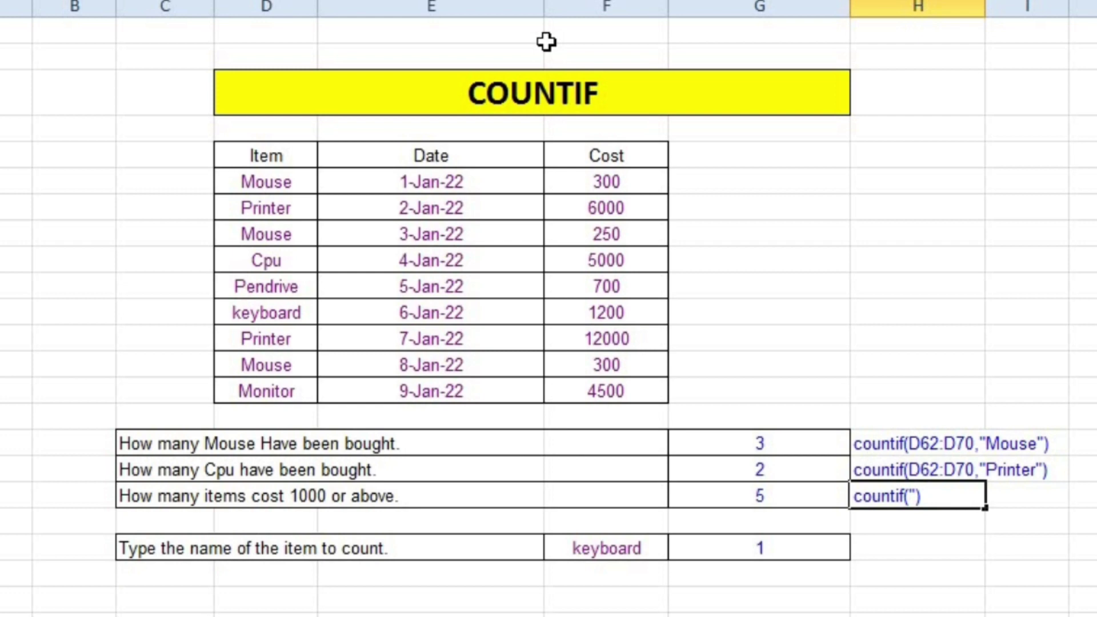
key(Delete)
text(F)
text(62)
text(:)
text(F70)
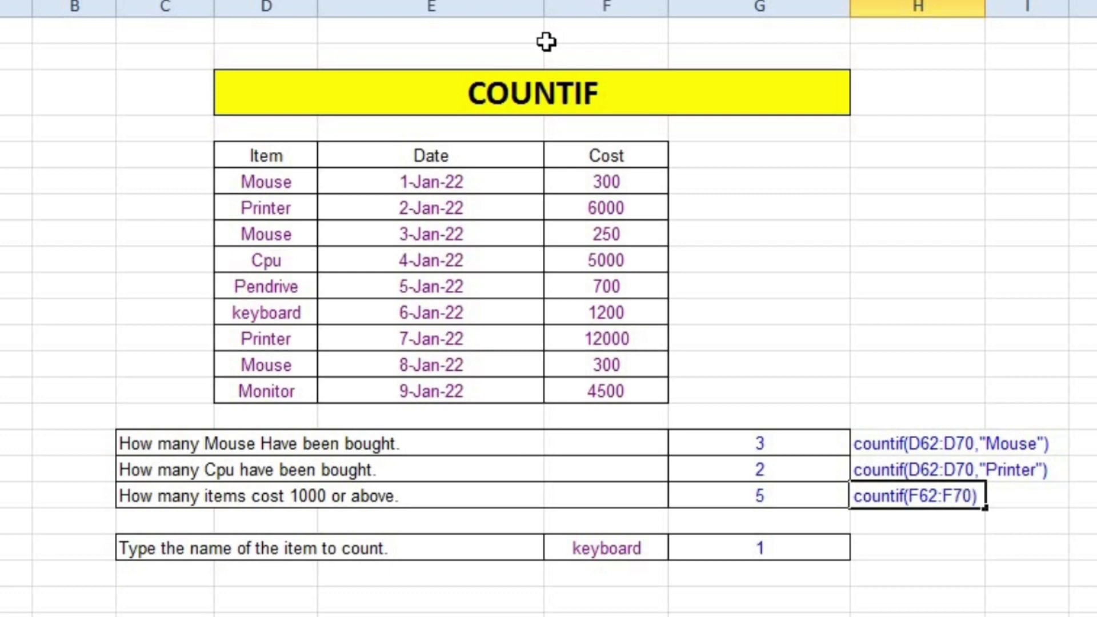
text(,)
text(">=1)
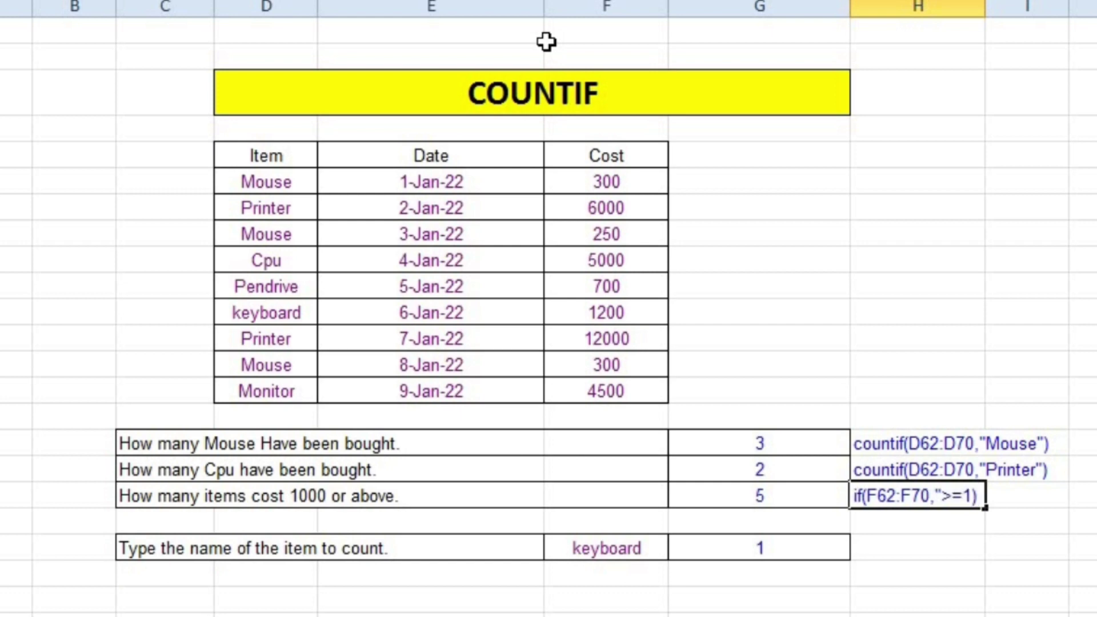
text(22")
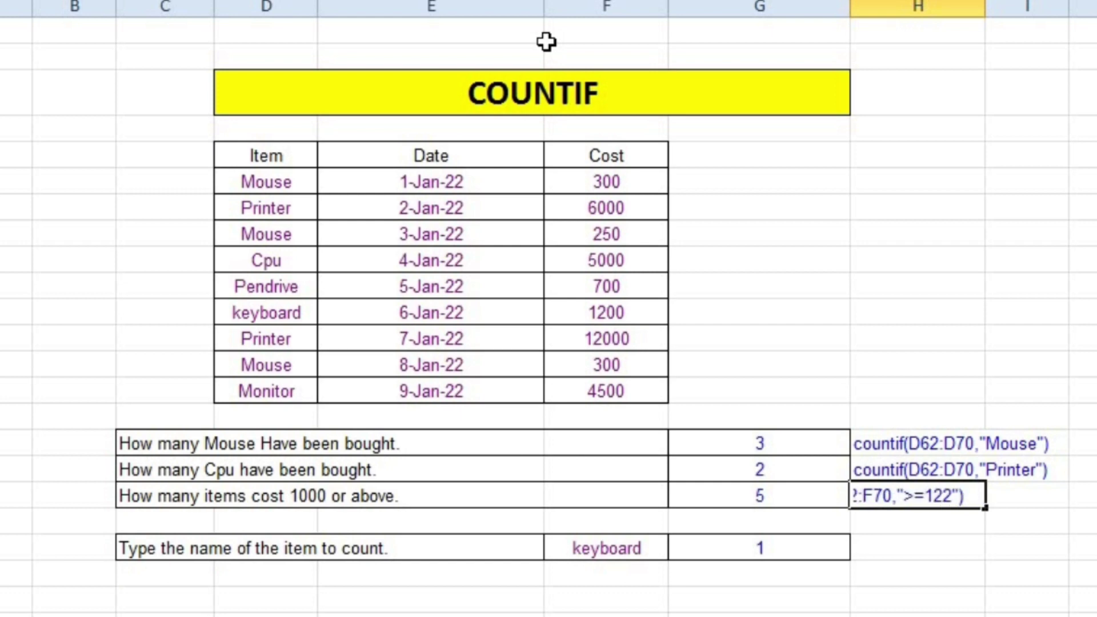
key(Return)
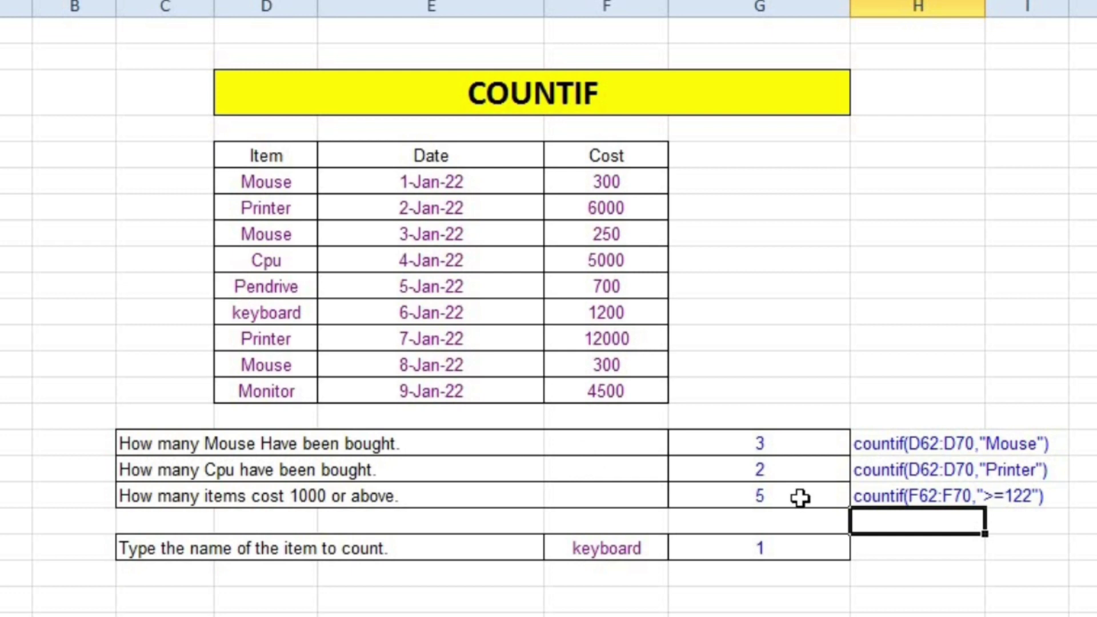
click(801, 507)
Begin the note countif(D62:D70, beside the keyboard count, checking the answer's formula
click(929, 551)
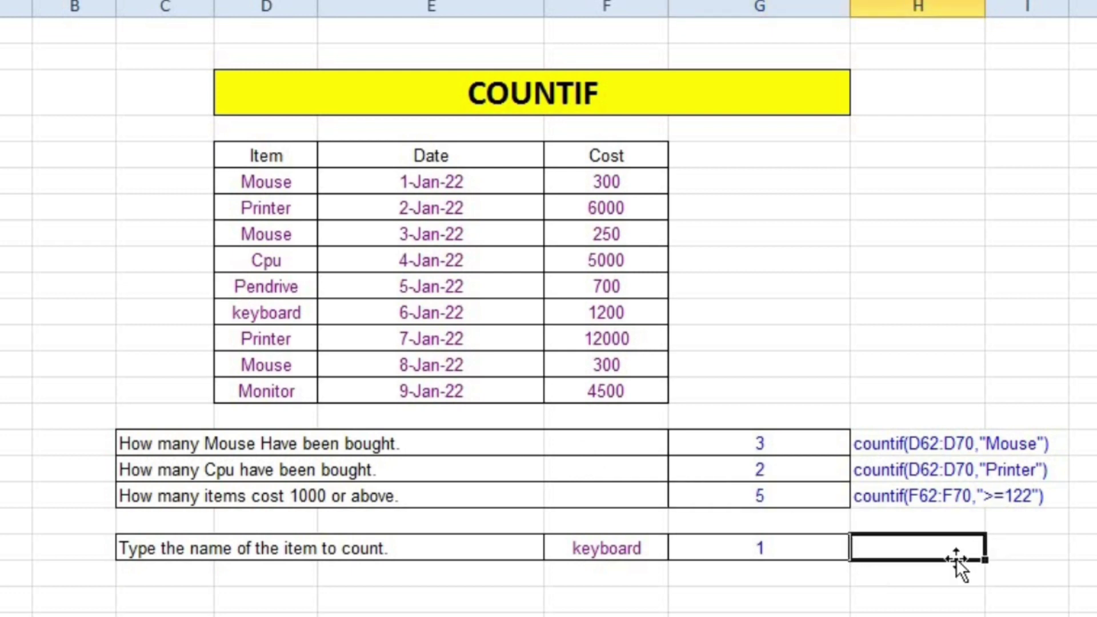
text(coun)
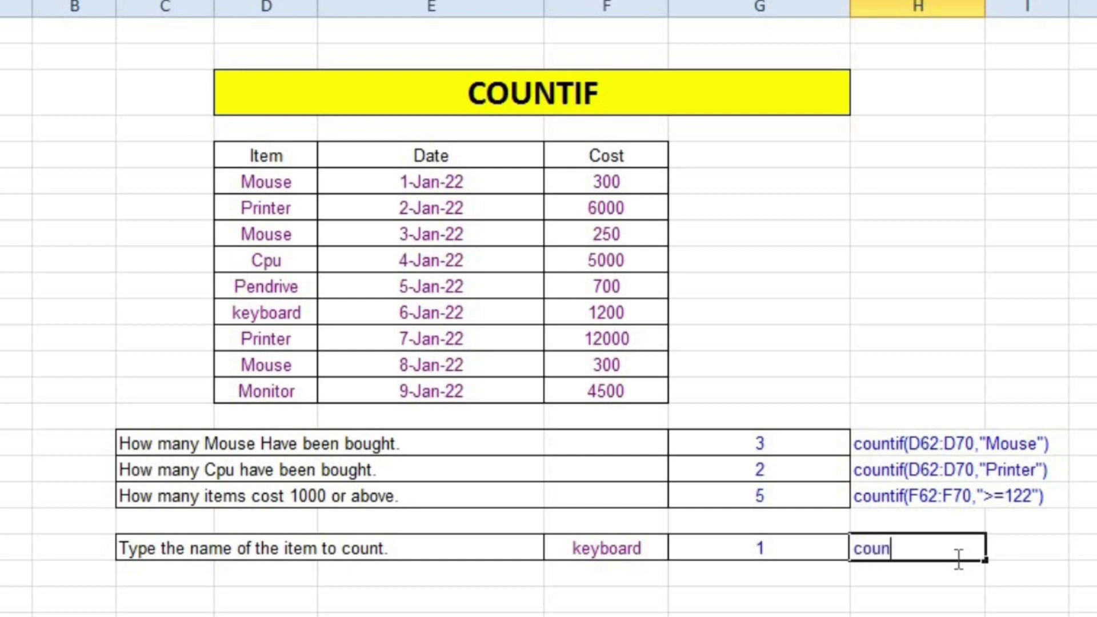
text(tif()
text(d)
key(BackSpace)
text(D)
text(6)
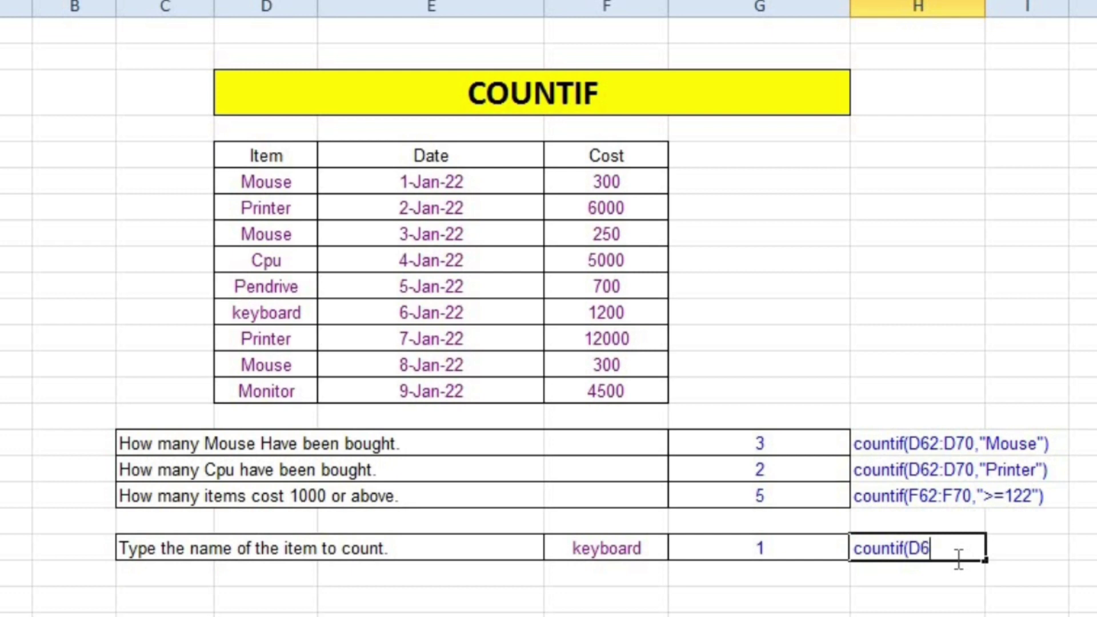
text(2)
text(:D)
text(7)
text(0,)
text(Cr)
key(BackSpace)
key(BackSpace)
click(774, 601)
click(779, 546)
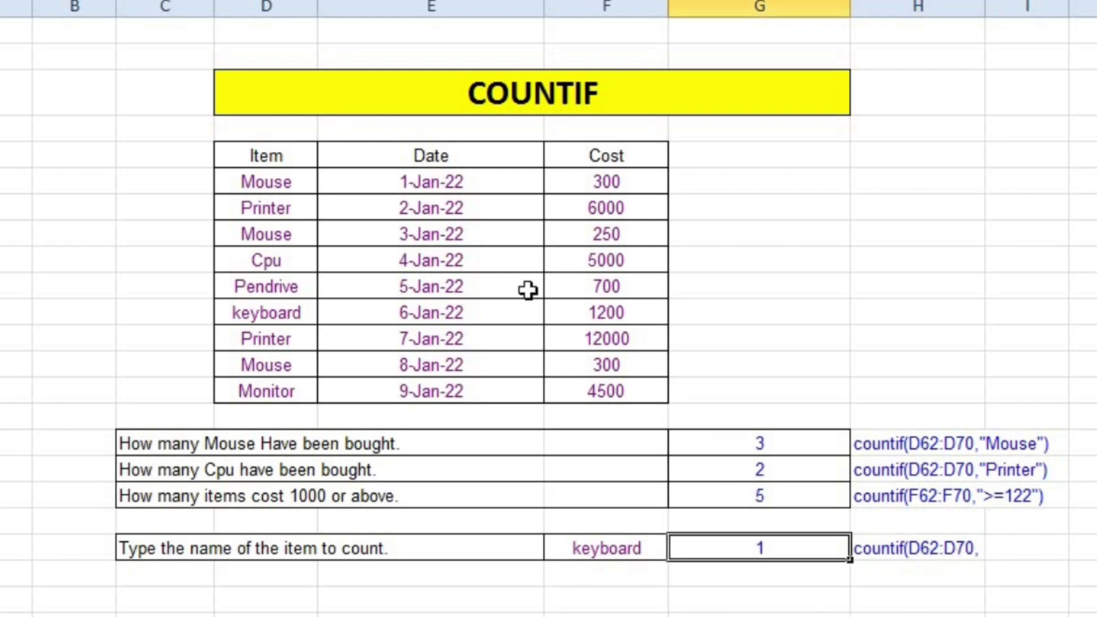
Finish the keyboard note as countif(D62:D70,F76)
click(926, 548)
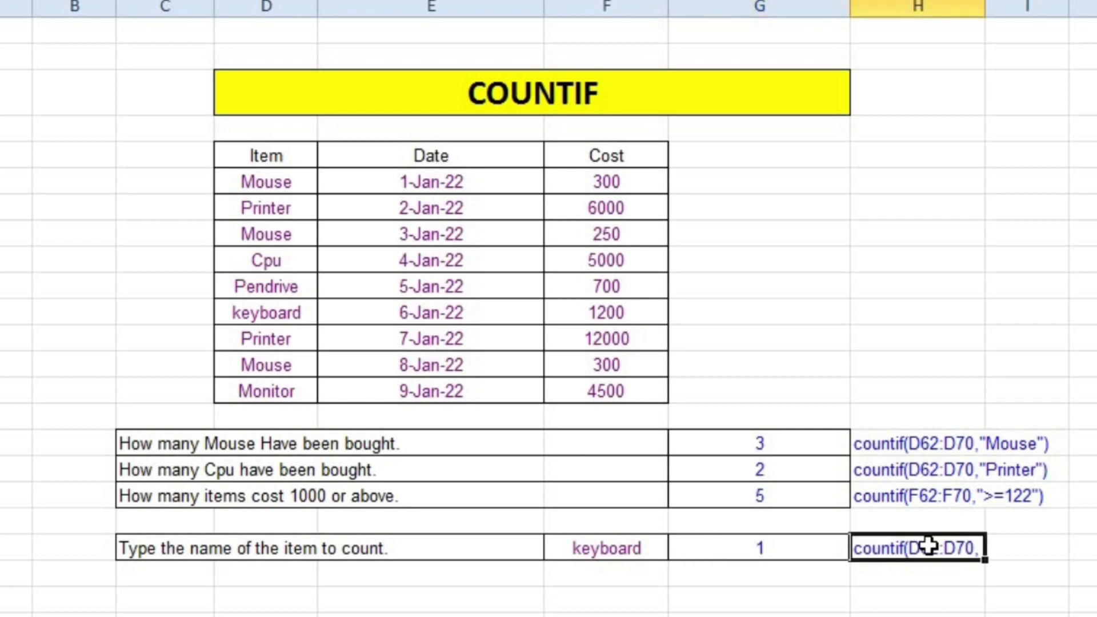
click(796, 559)
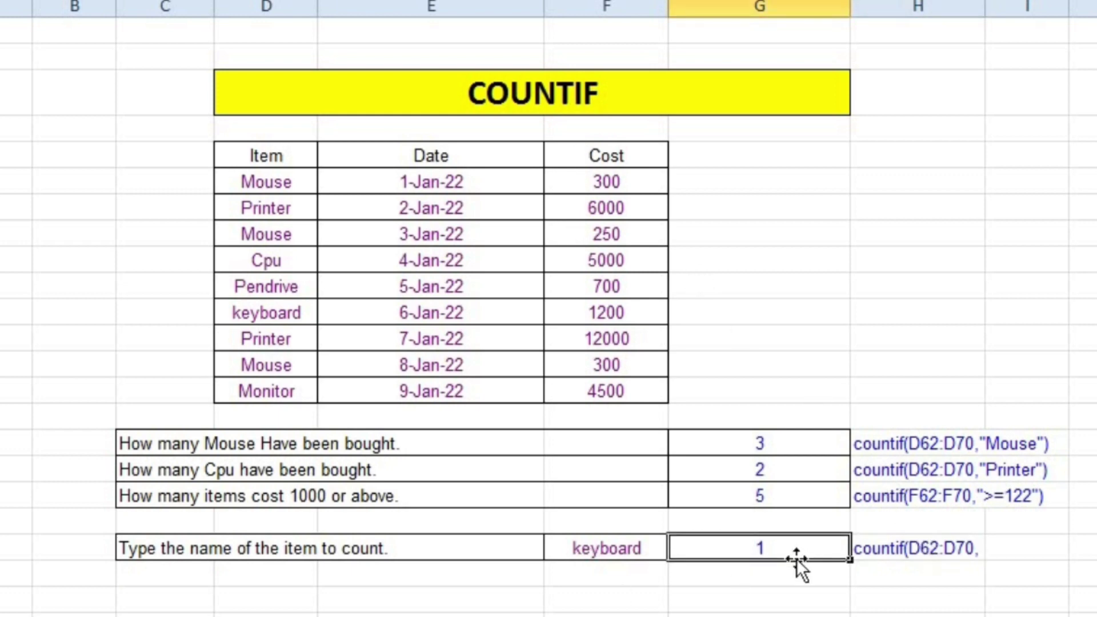
click(926, 549)
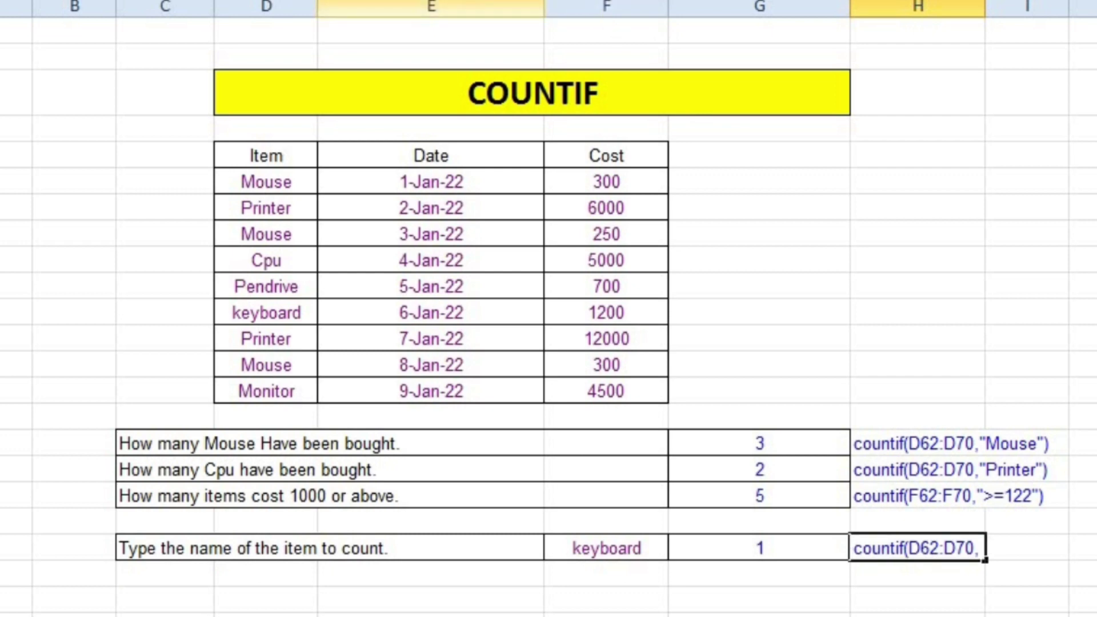
text(F76)
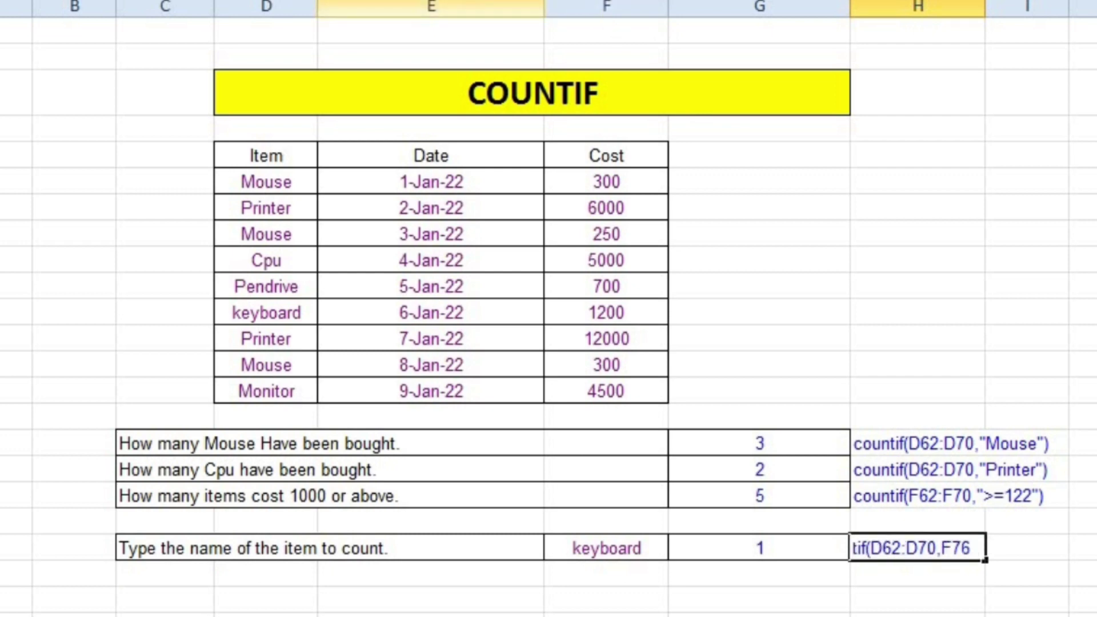
text())
key(Return)
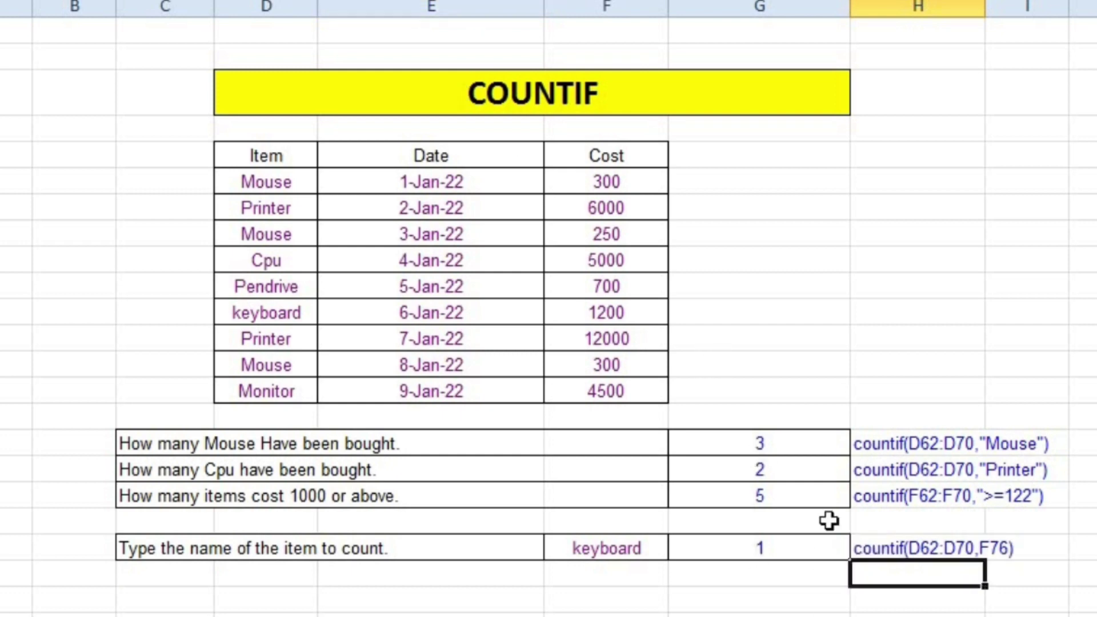
click(903, 552)
click(432, 615)
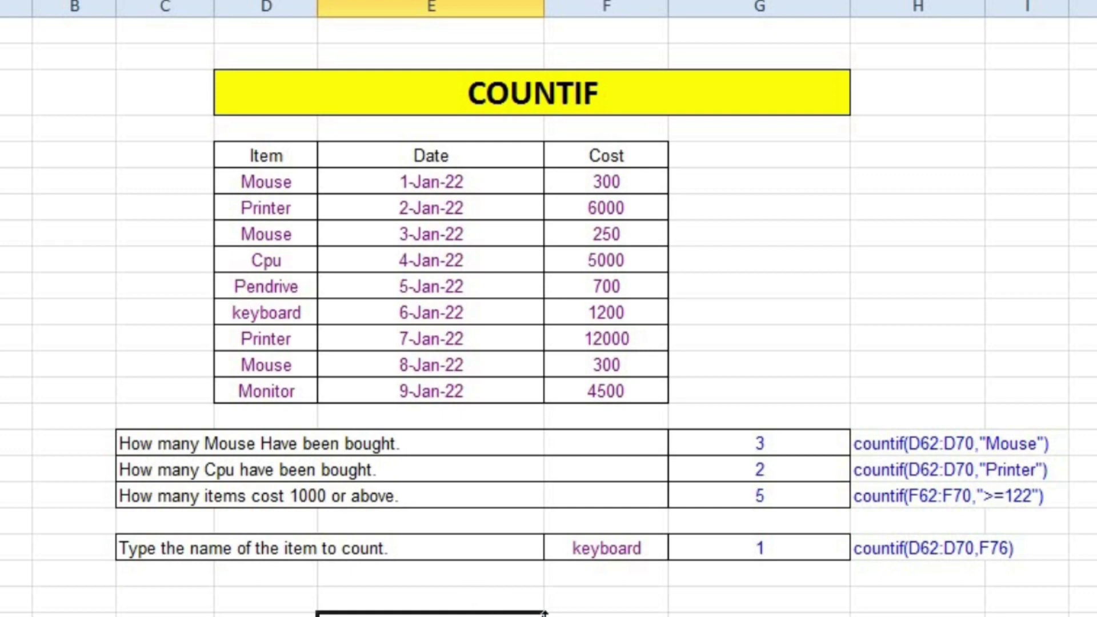
click(787, 614)
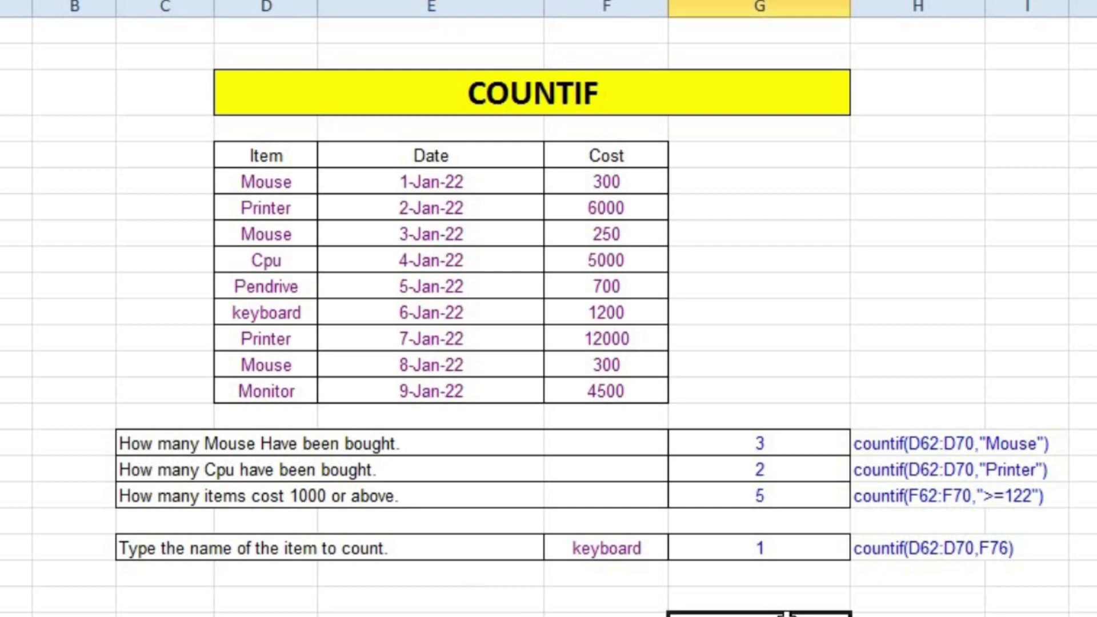
scroll(787, 613, up, 2)
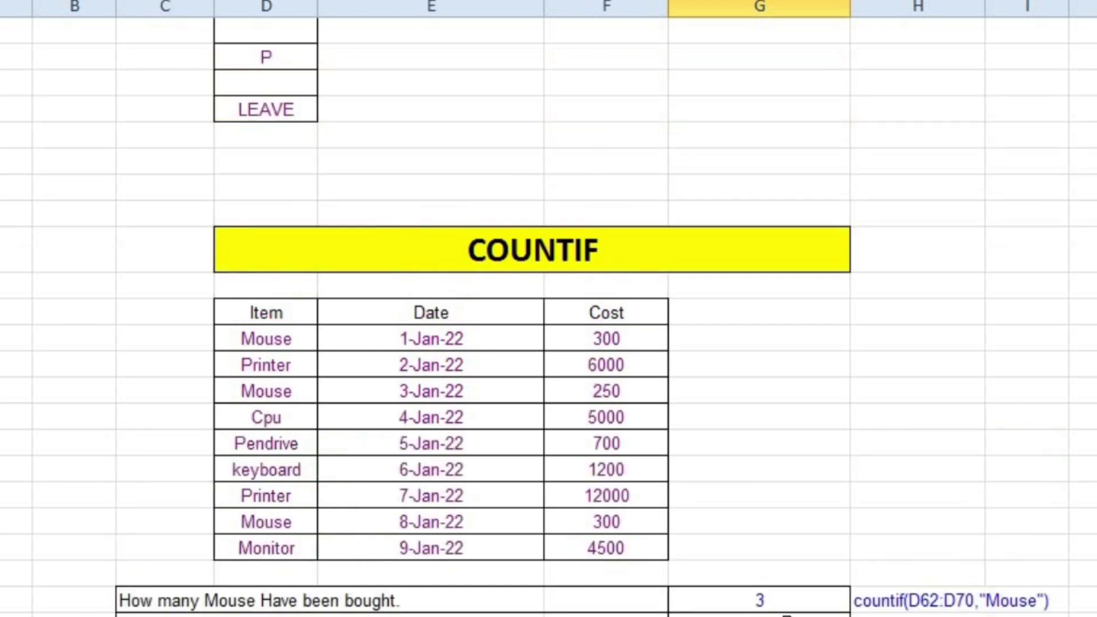
scroll(787, 613, down, 3)
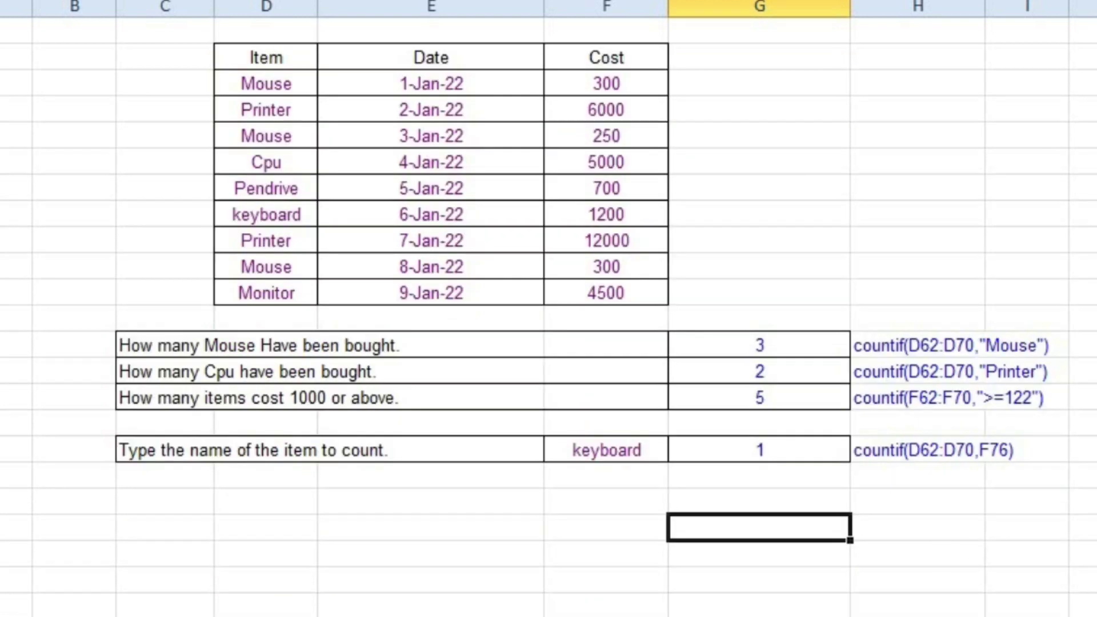
scroll(548, 309, up, 1)
scroll(549, 308, up, 6)
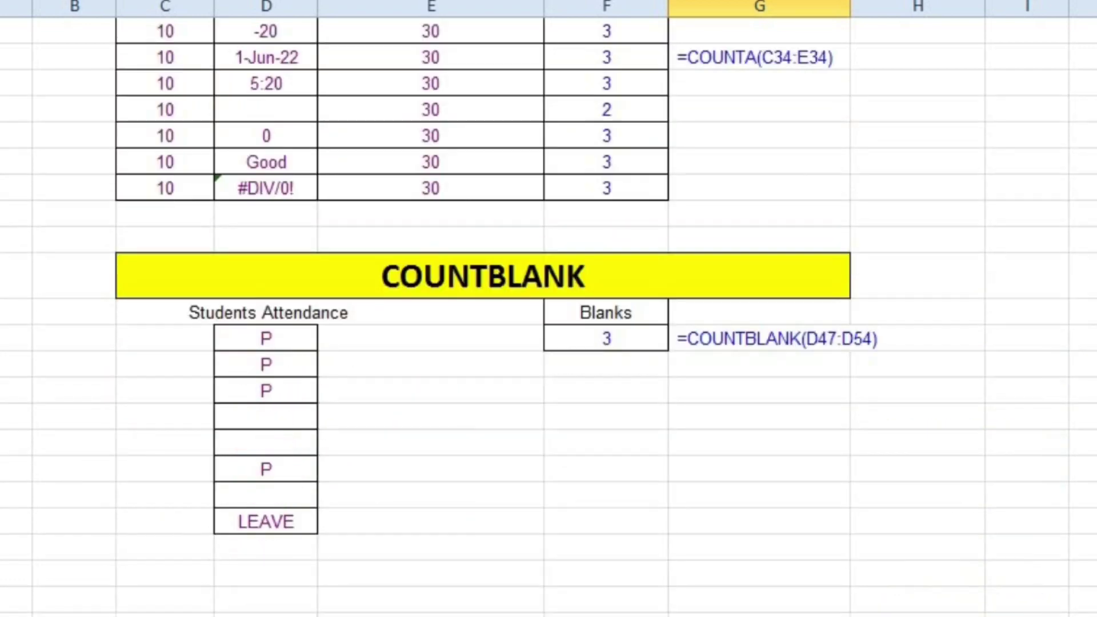
scroll(549, 308, up, 4)
scroll(549, 308, up, 2)
scroll(549, 309, up, 3)
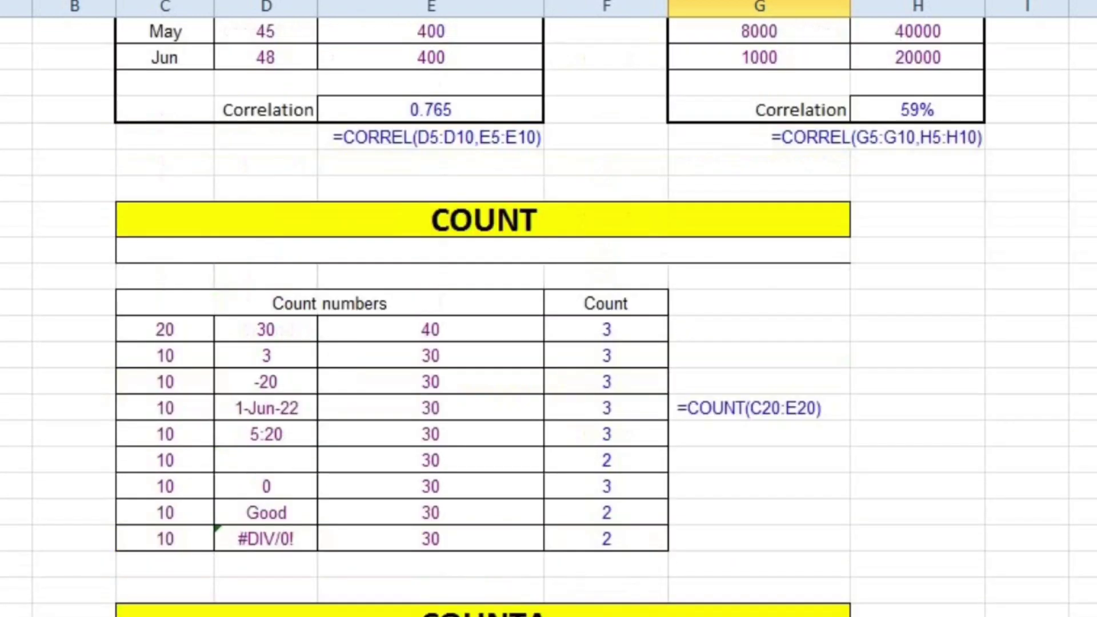
scroll(548, 309, up, 3)
scroll(549, 308, down, 4)
scroll(548, 308, down, 3)
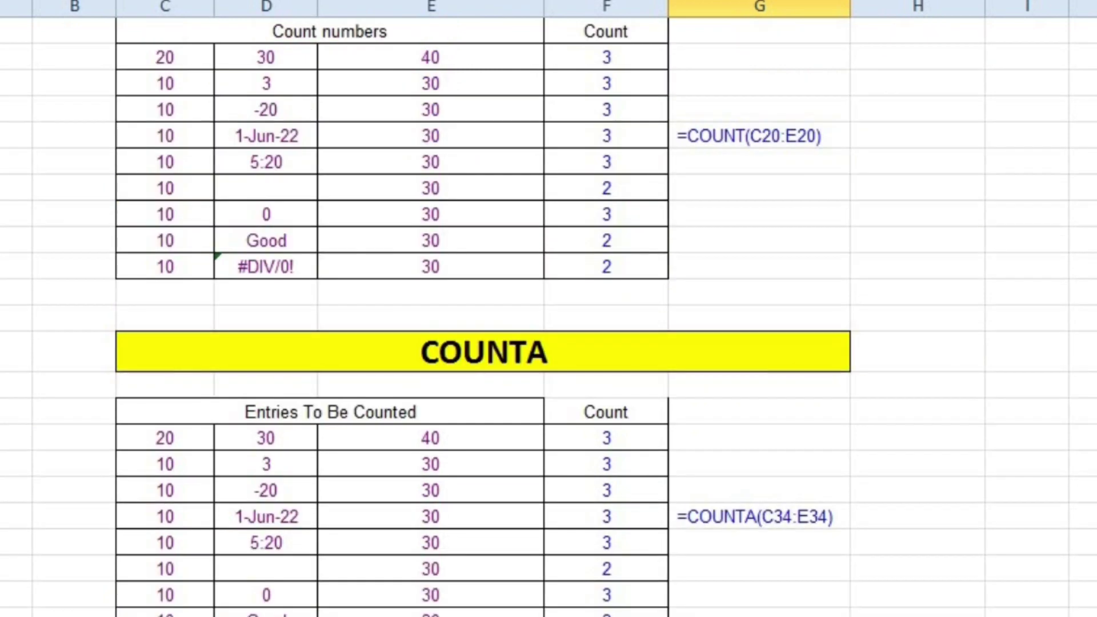
scroll(549, 309, down, 3)
scroll(548, 308, down, 7)
scroll(549, 309, down, 4)
scroll(549, 308, down, 1)
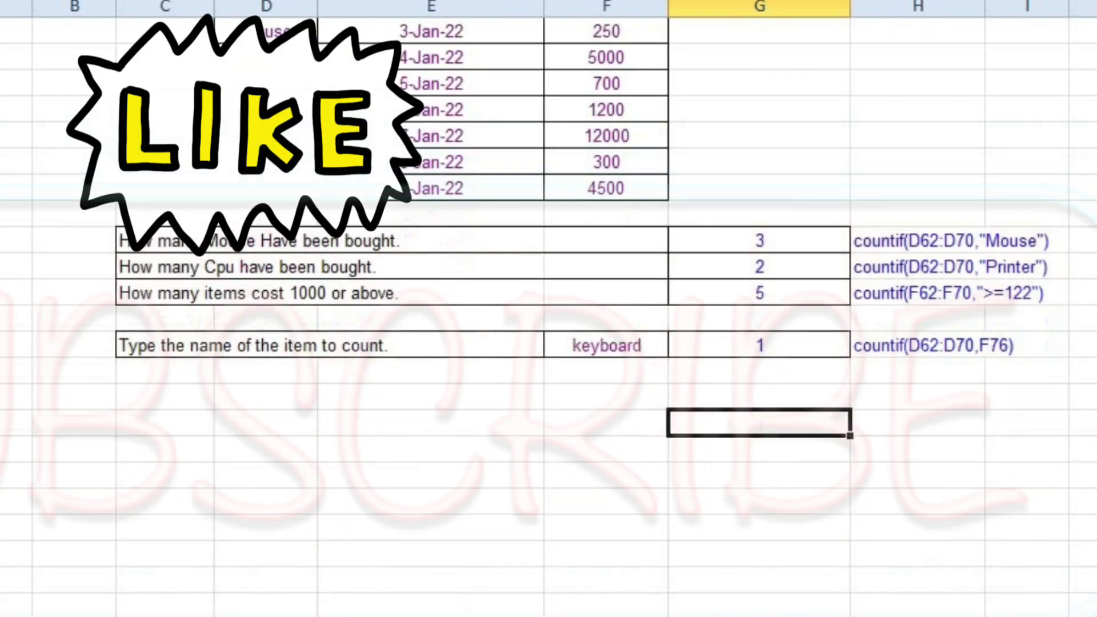
scroll(549, 309, down, 1)
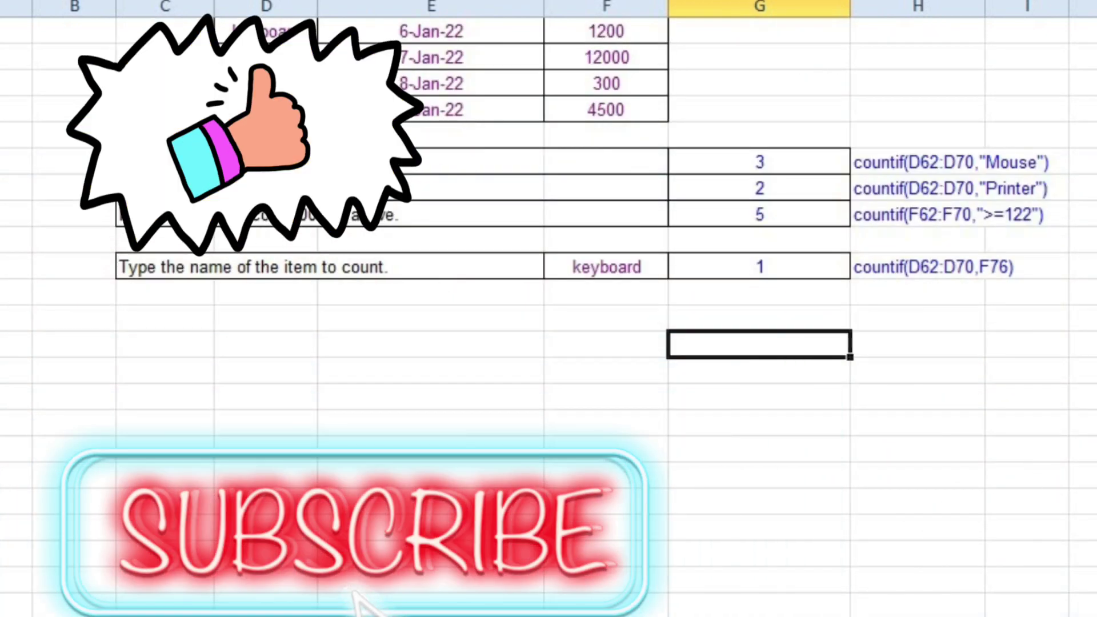